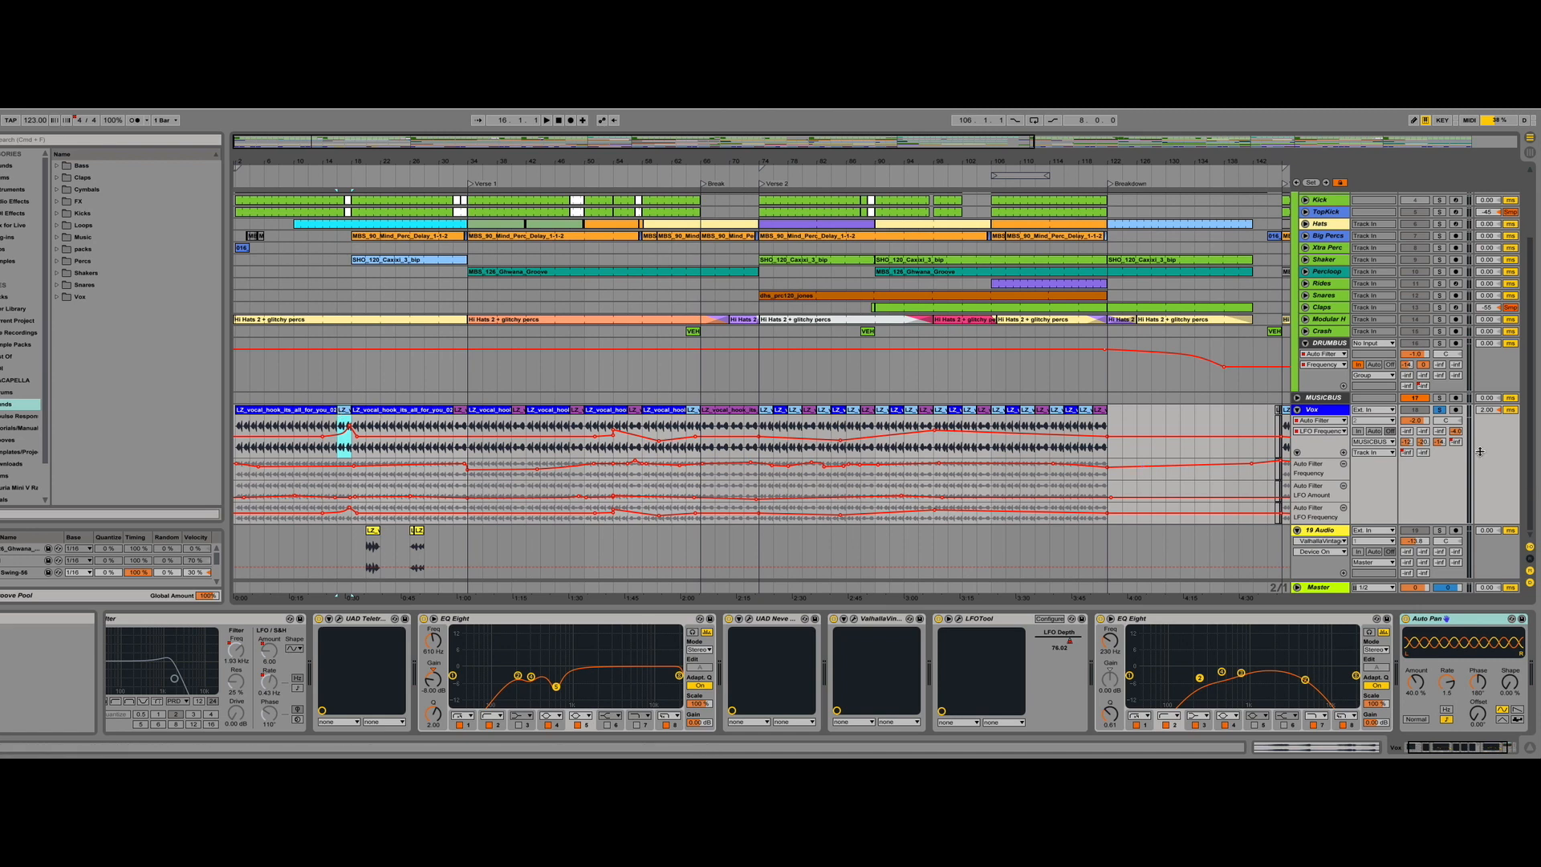
- Play the soloed Vox track around bar 16, and turn off its solo to hear the full mix from bar 2
{"action": "key", "text": "space"}
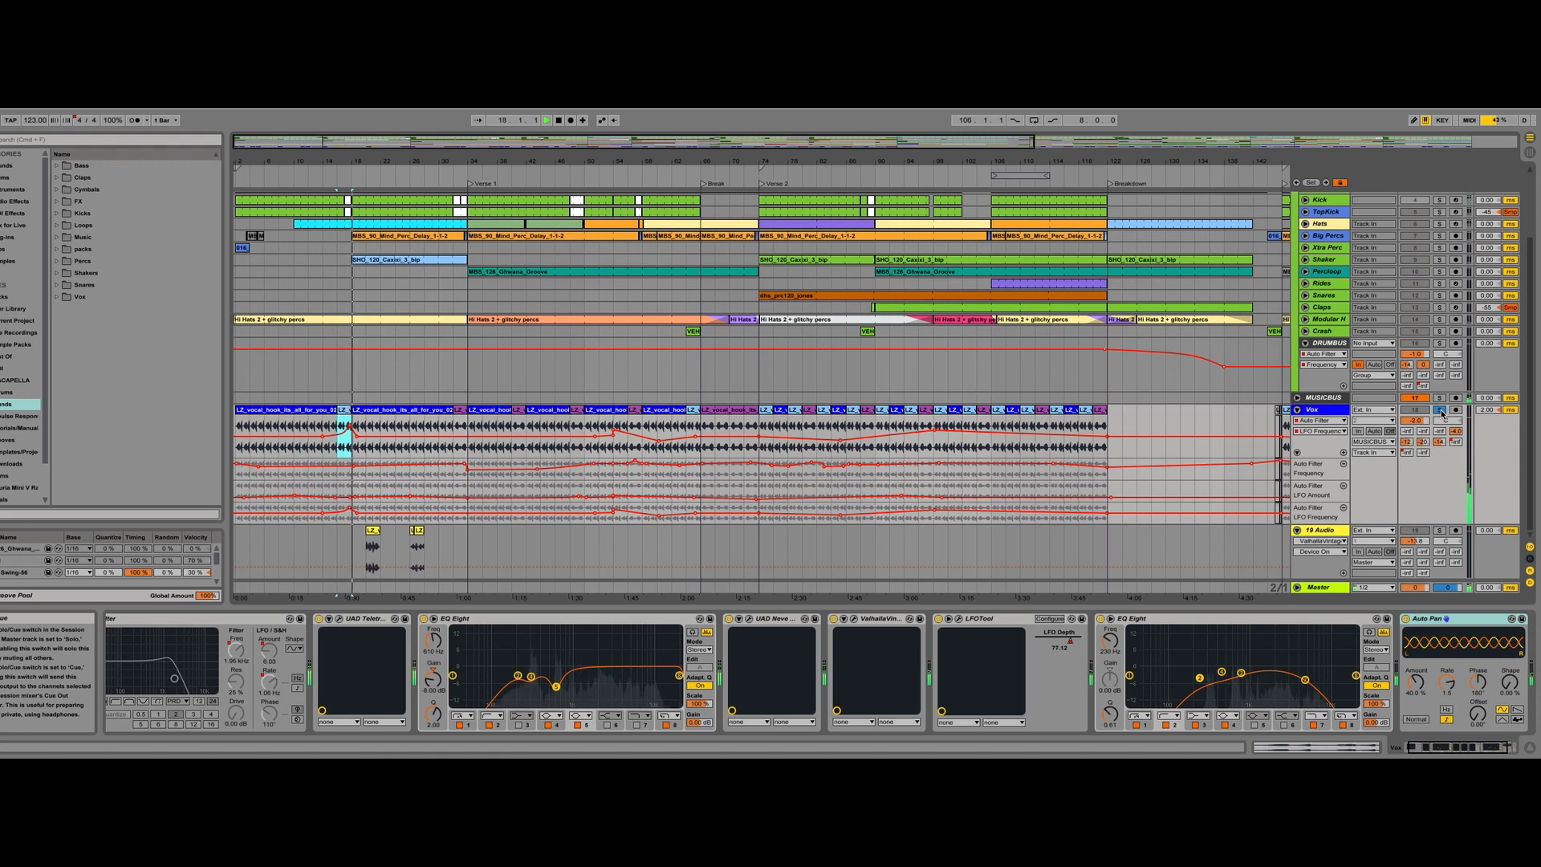
{"action": "key", "text": "space"}
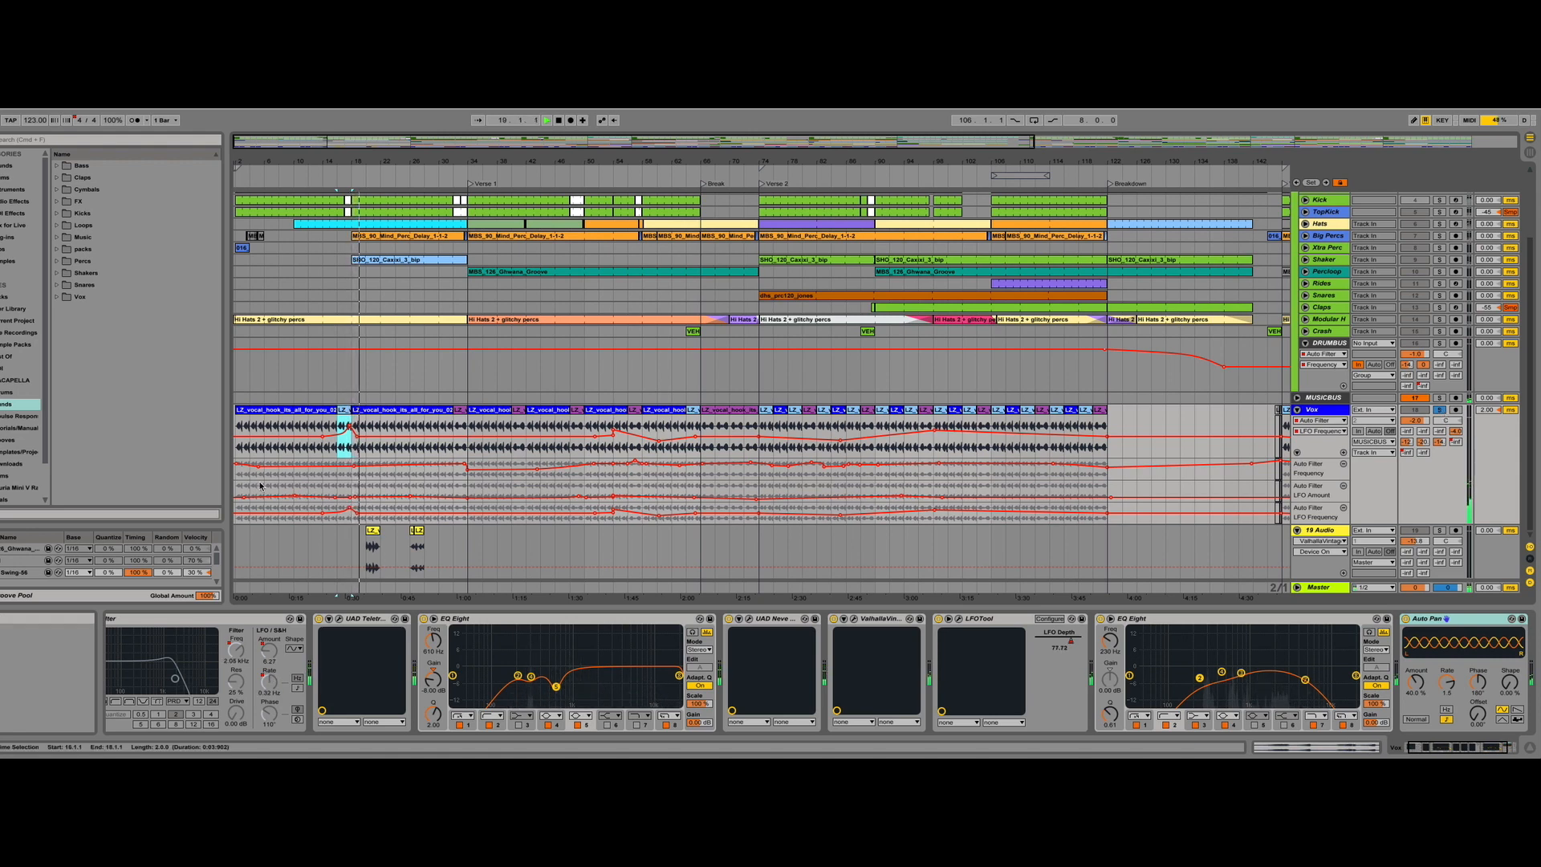
{"action": "left_click", "coordinate": [292, 418]}
{"action": "left_click", "coordinate": [293, 400]}
{"action": "left_click", "coordinate": [293, 411]}
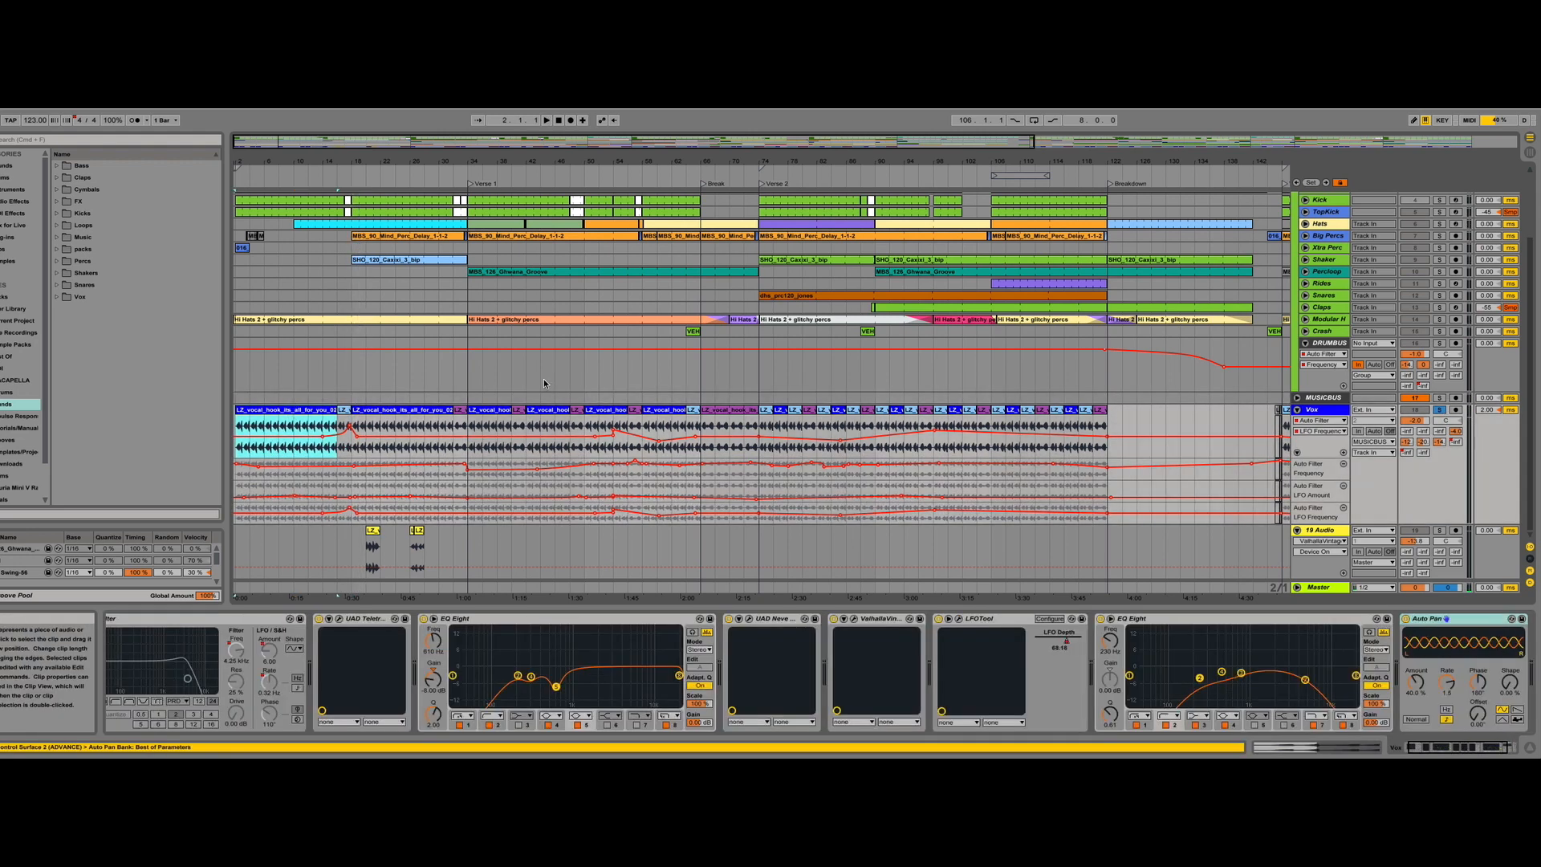
{"action": "left_click", "coordinate": [1442, 410]}
{"action": "key", "text": "space"}
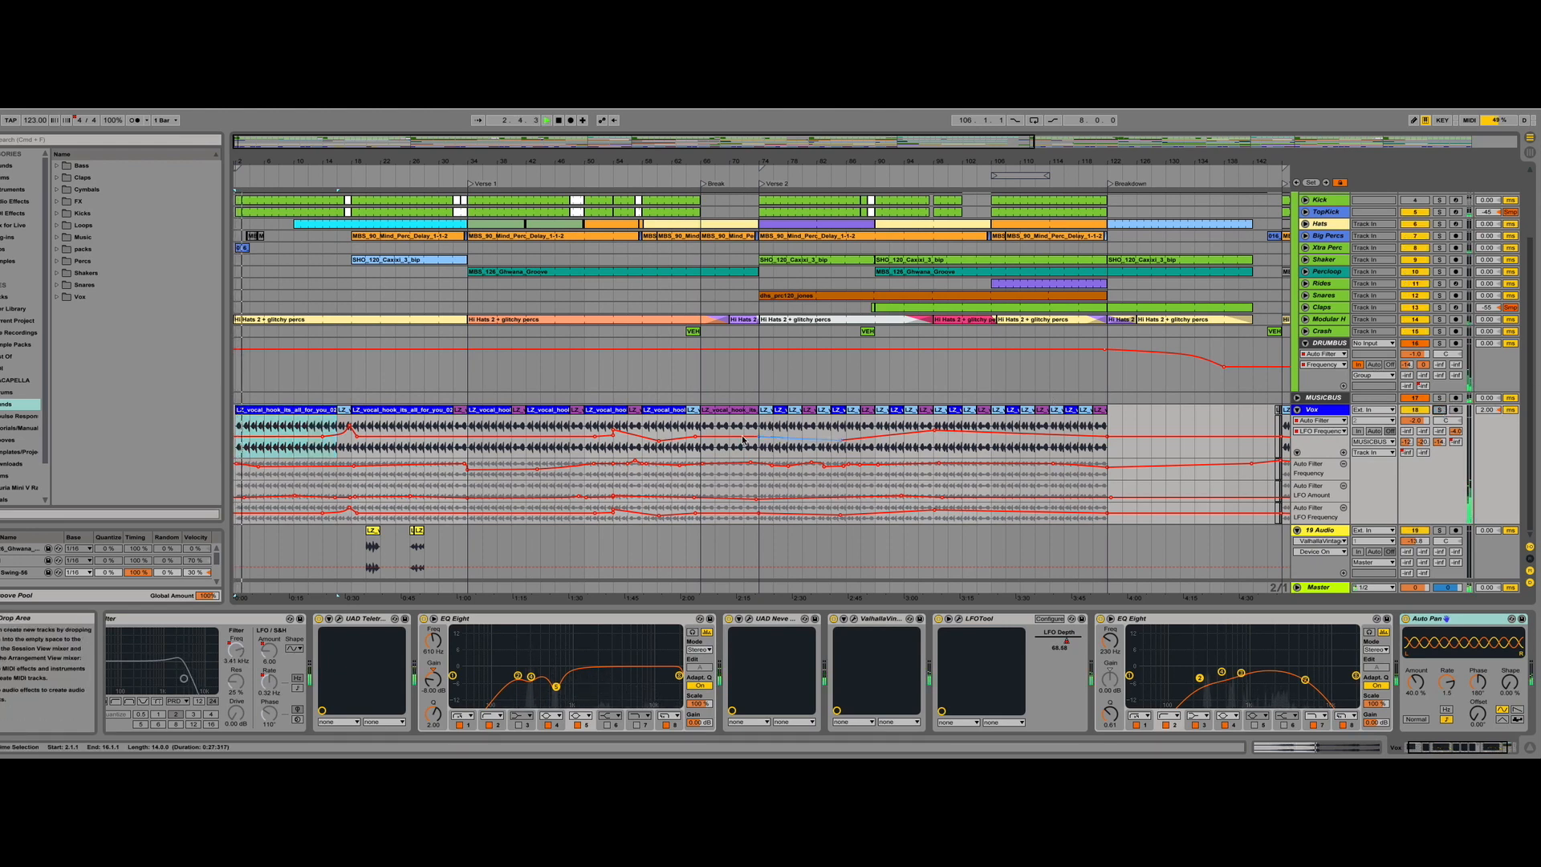
{"action": "key", "text": "space"}
- Move the first vocal clip on the 19 Audio track to bar 18 and solo that track
{"action": "left_click", "coordinate": [344, 414]}
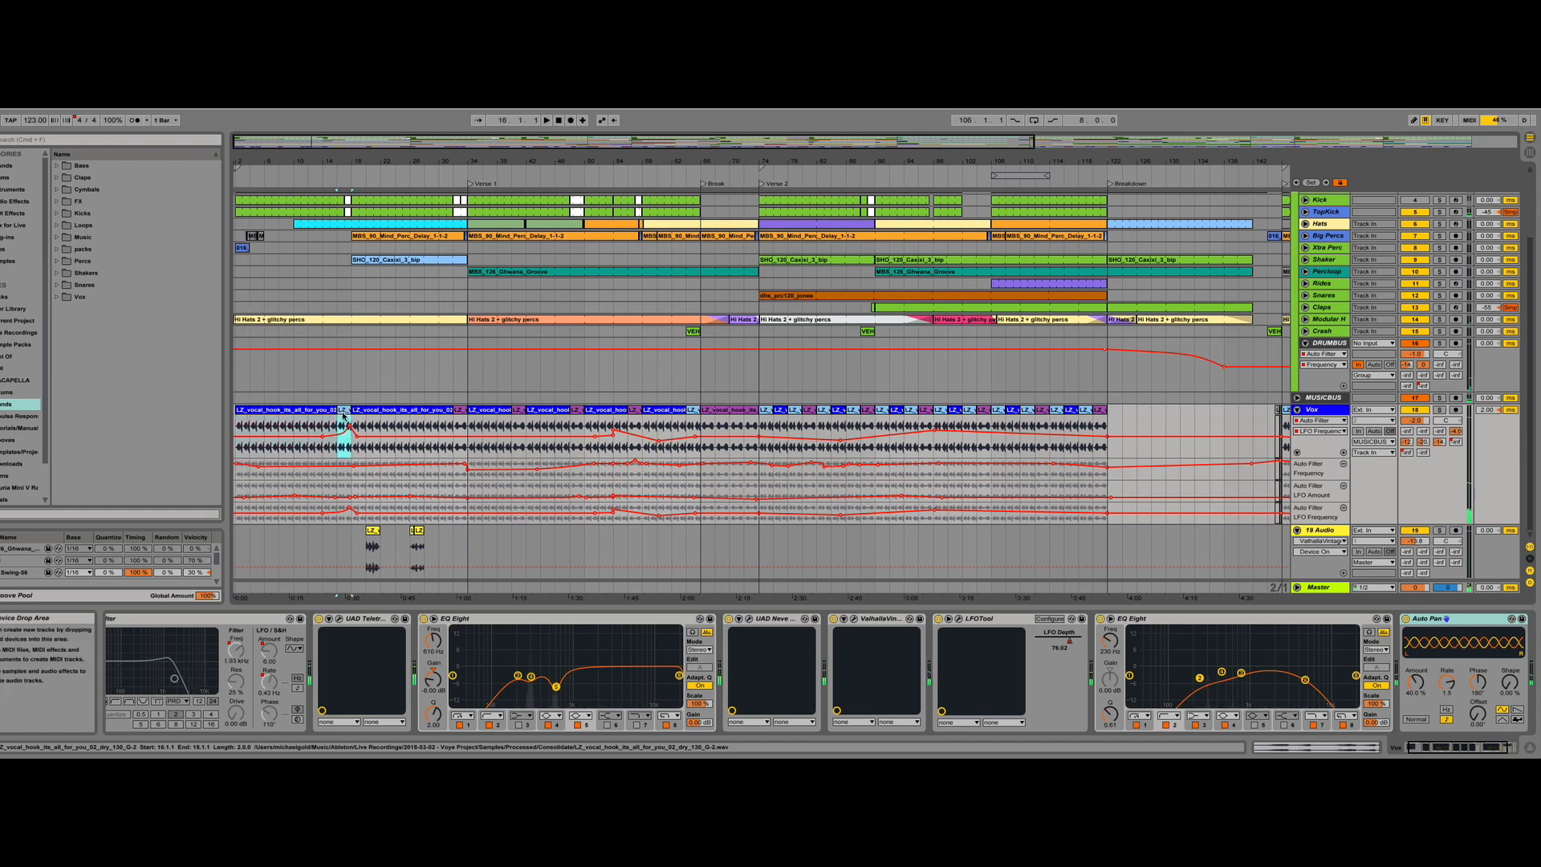
{"action": "left_click_drag", "start_coordinate": [375, 530], "coordinate": [355, 543]}
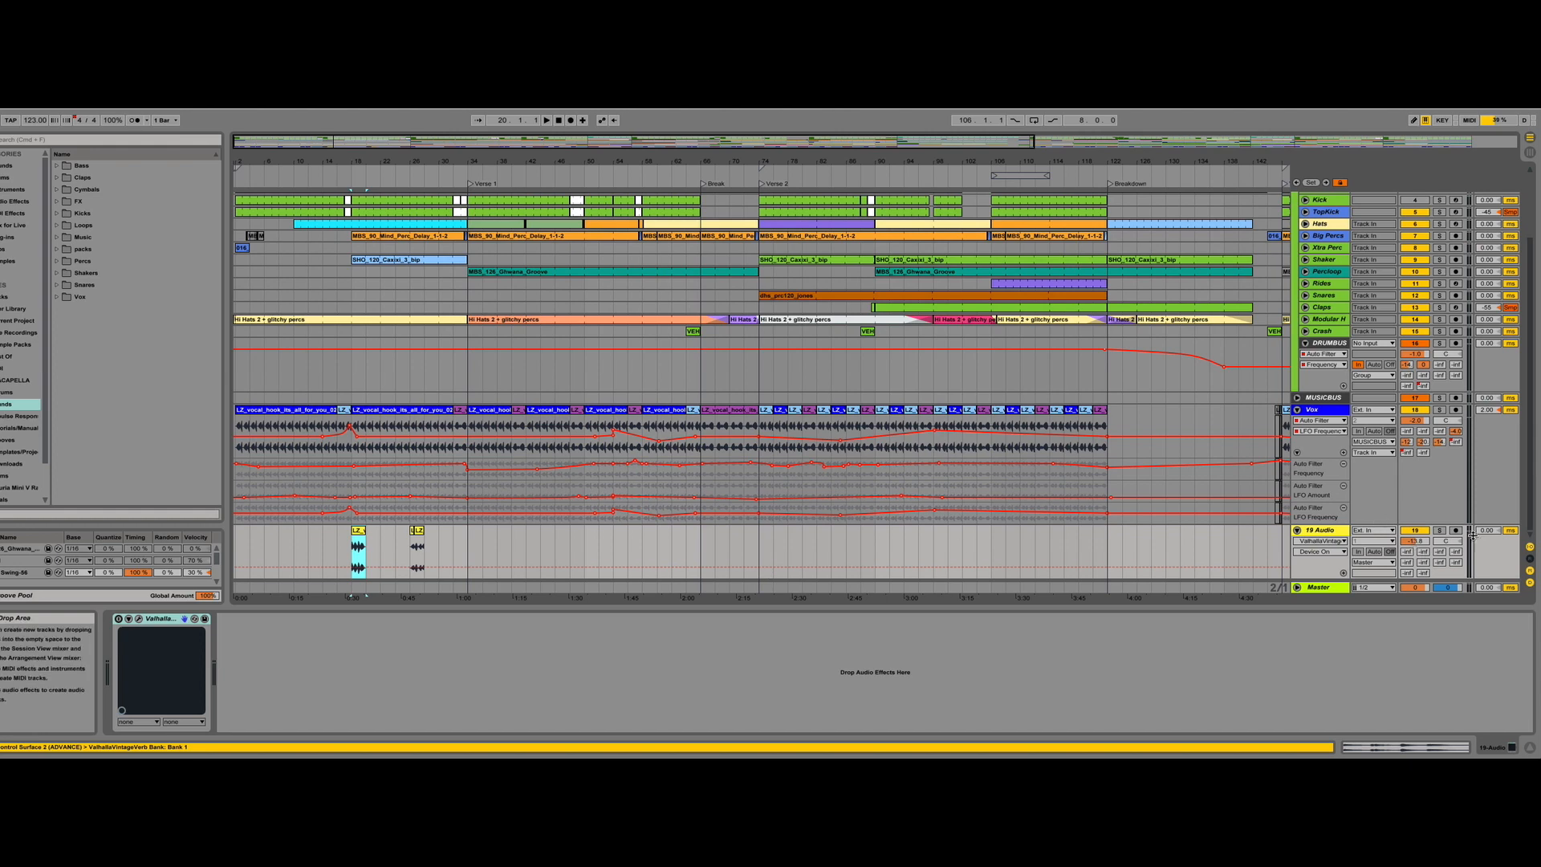
{"action": "left_click", "coordinate": [1440, 530]}
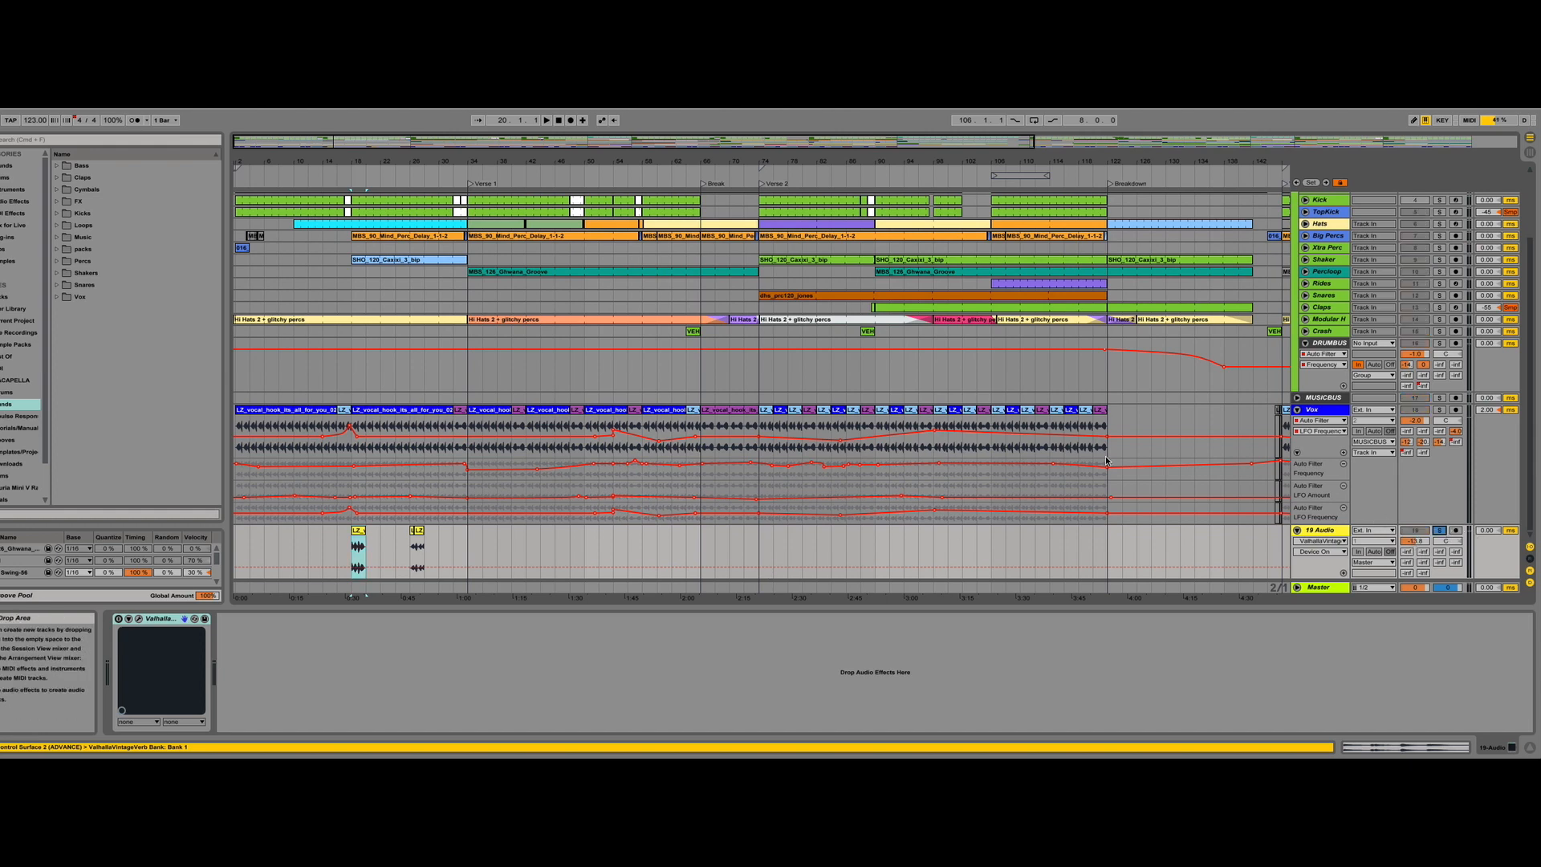
- Open the vocal clip at bar 18 on the 19 Audio track and reverse its sample
{"action": "left_click", "coordinate": [354, 532]}
{"action": "key", "text": "plus"}
{"action": "key", "text": "plus"}
{"action": "key", "text": "plus"}
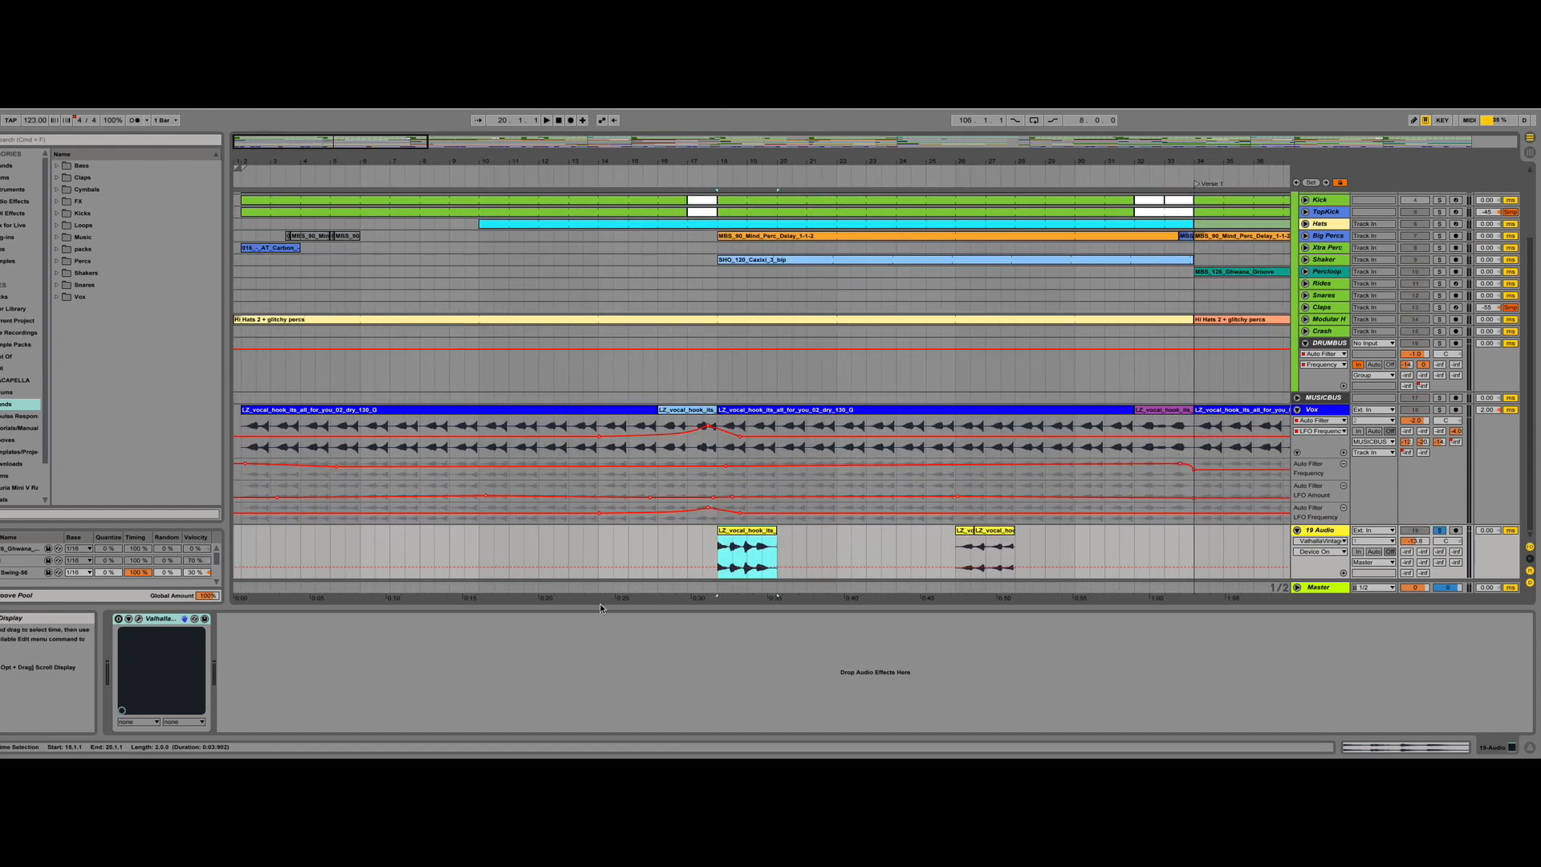
{"action": "double_click", "coordinate": [739, 543]}
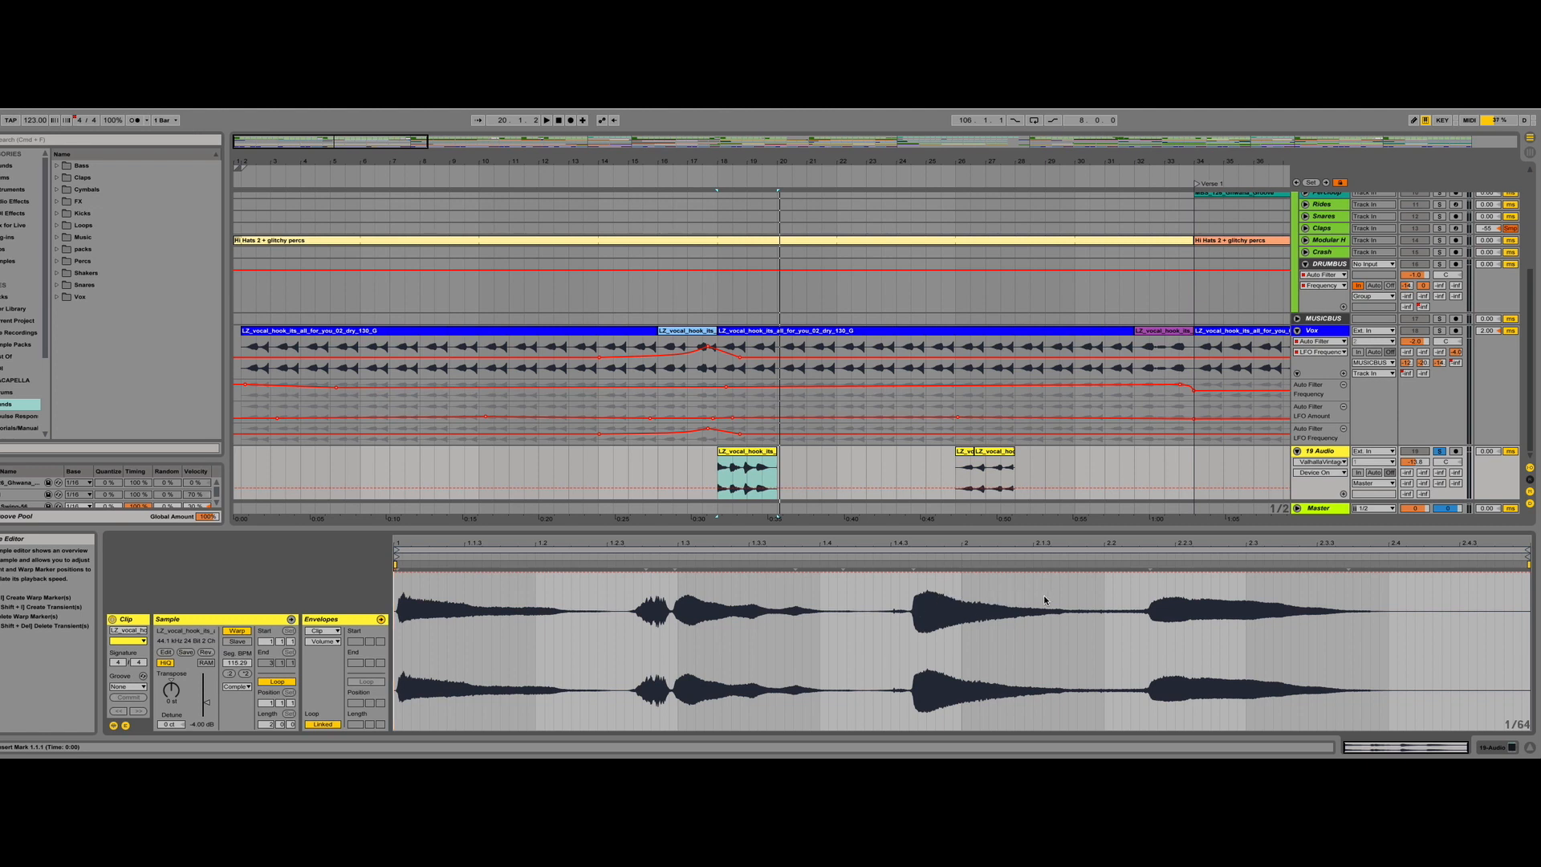
{"action": "left_click", "coordinate": [740, 454]}
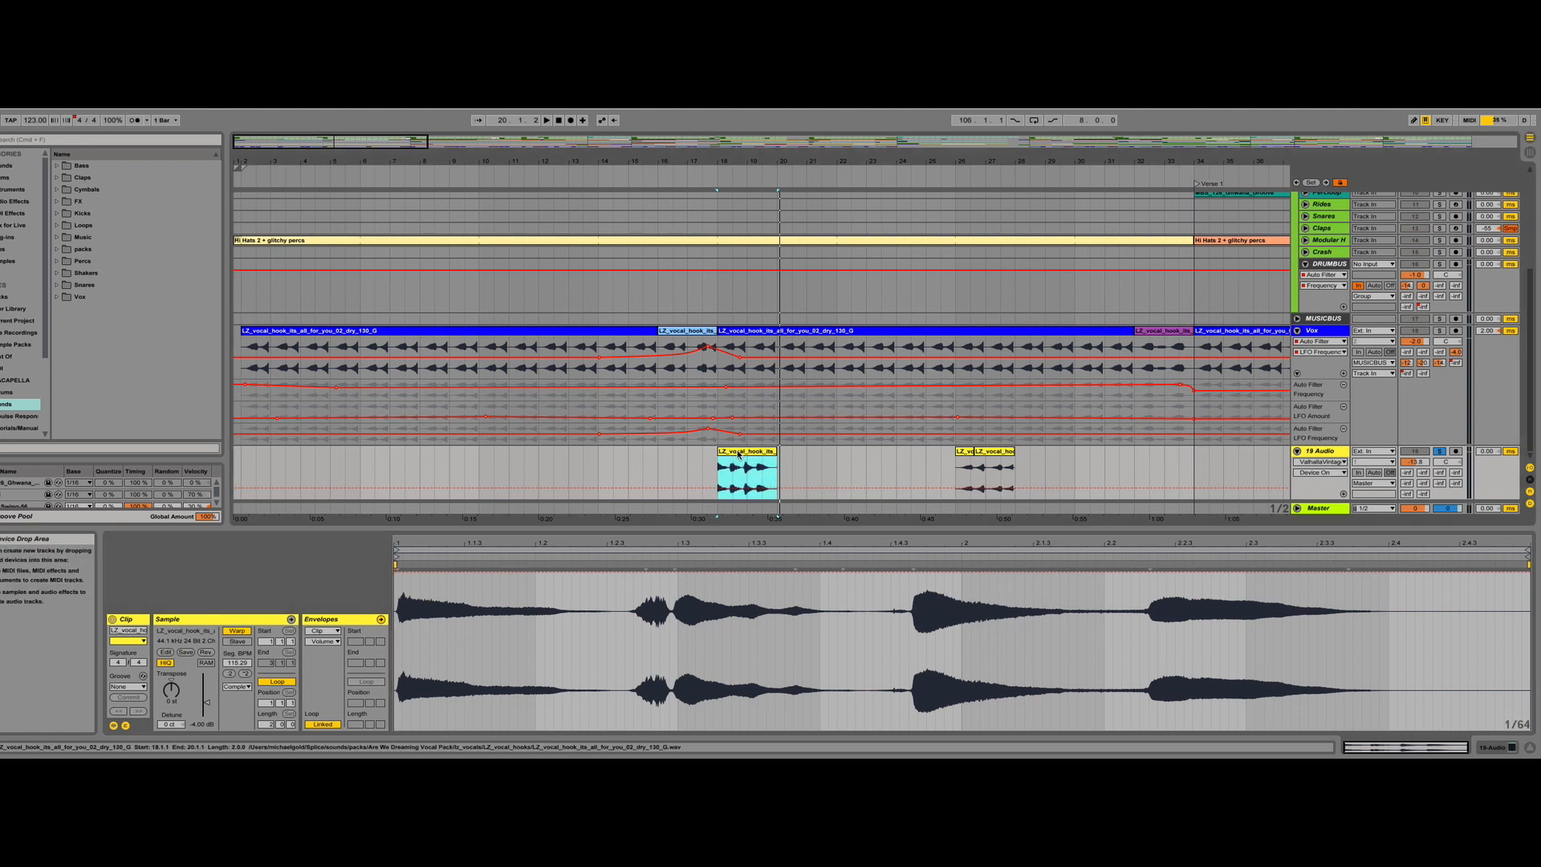
{"action": "left_click", "coordinate": [206, 653]}
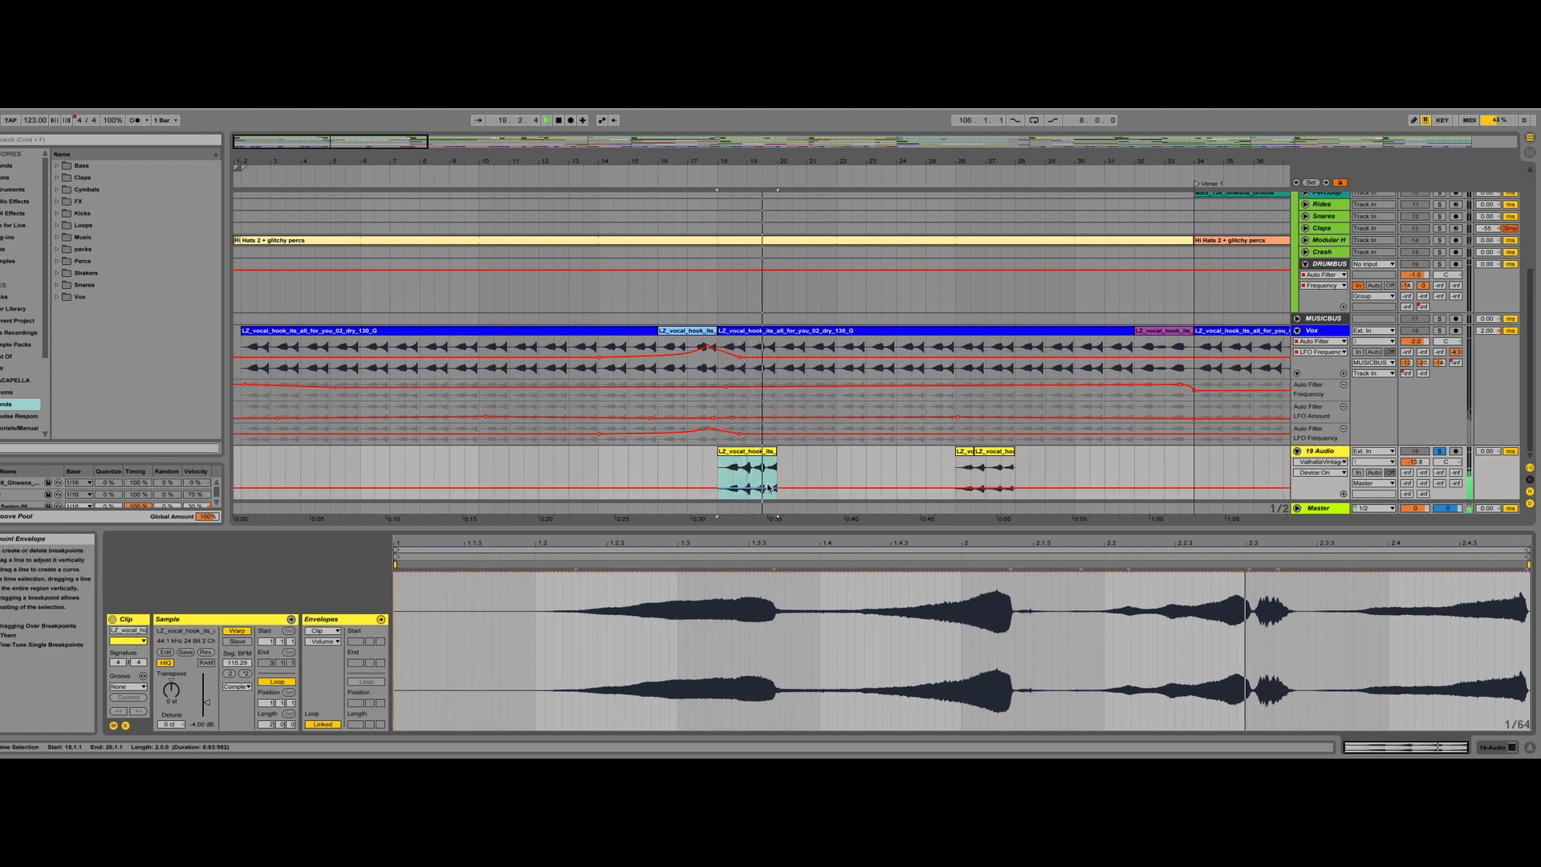
- Transpose the reversed vocal clip down and switch its warp mode to Complex Pro
{"action": "key", "text": "space"}
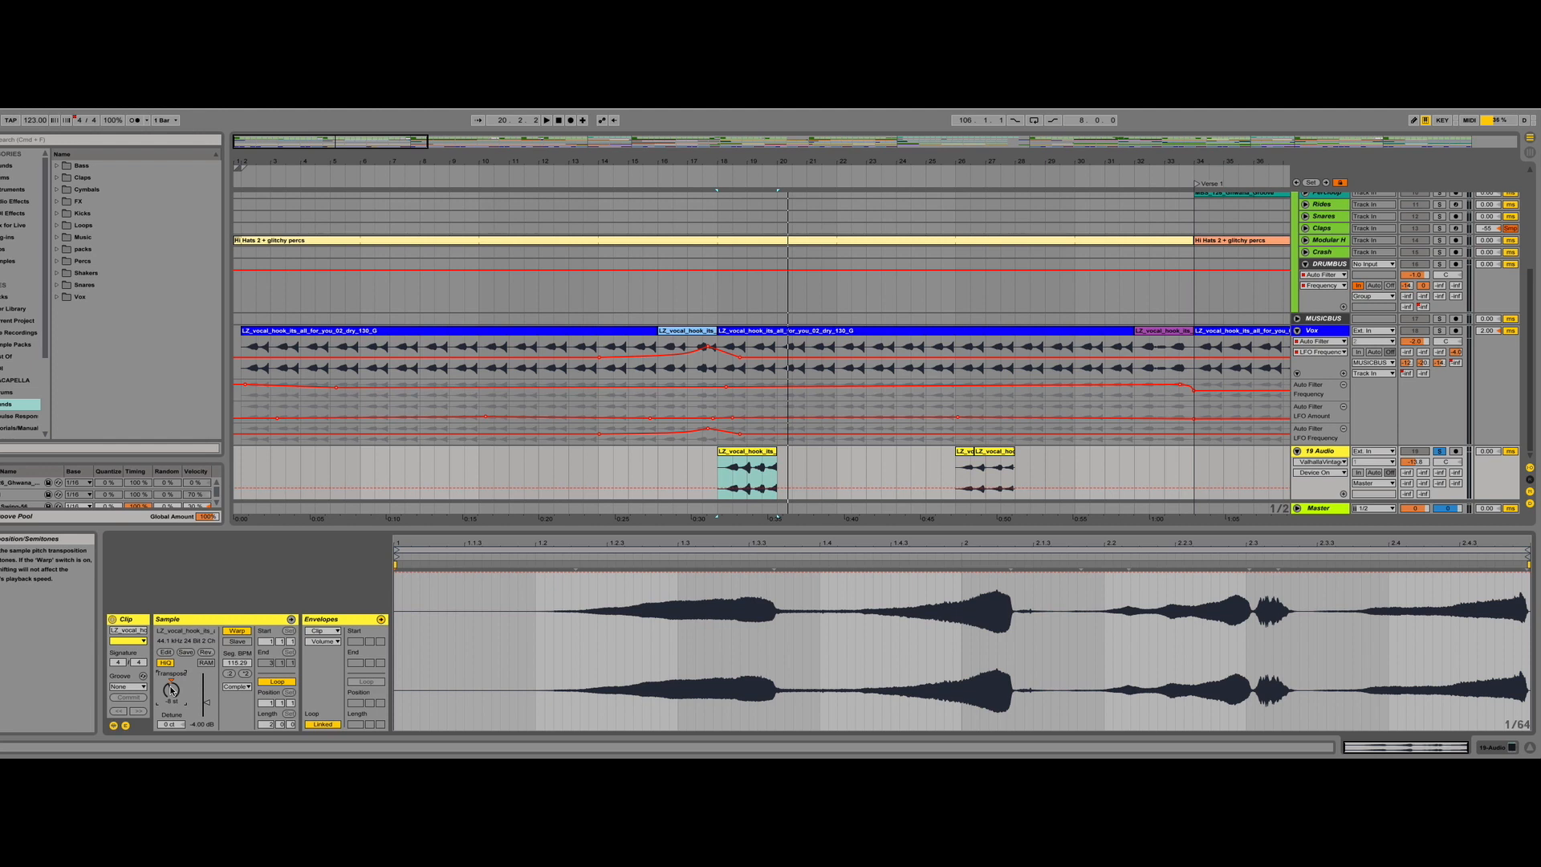
{"action": "left_click", "coordinate": [234, 688]}
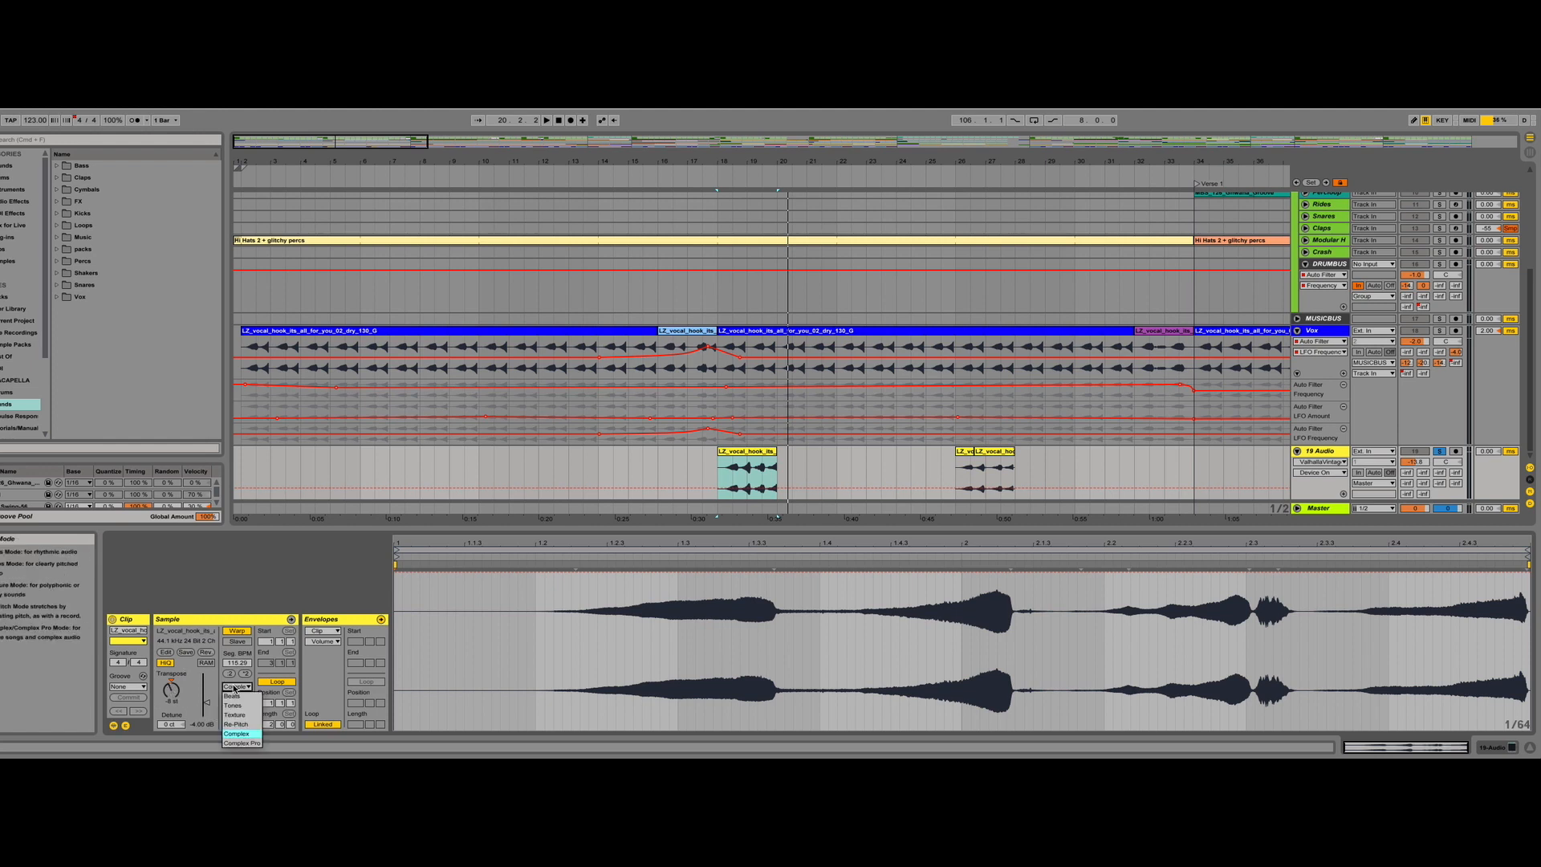
{"action": "left_click", "coordinate": [240, 714]}
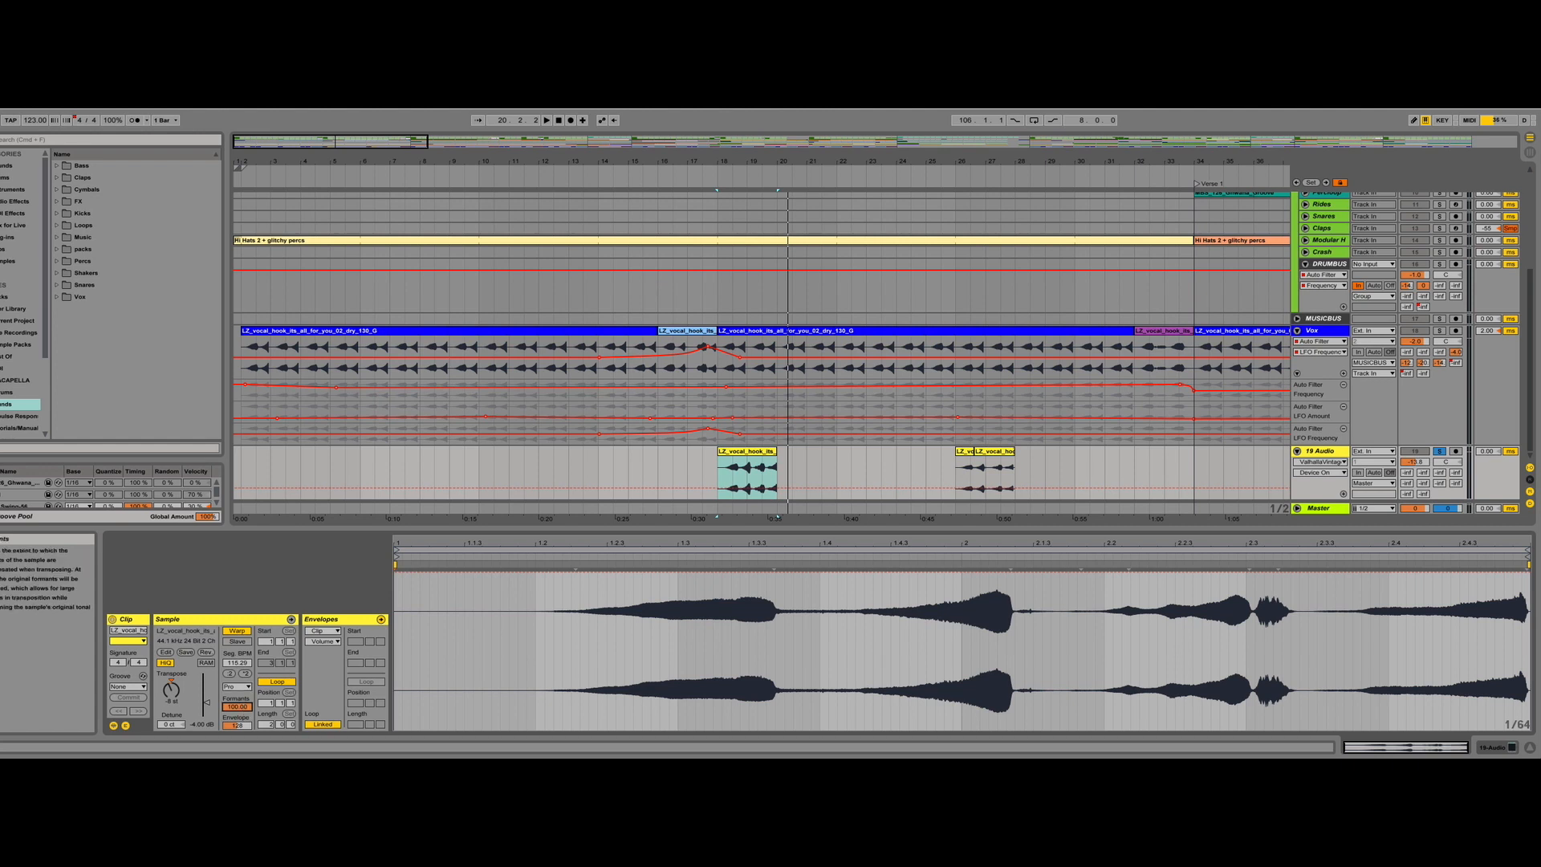
- Adjust the reversed clip's Formants and Envelope amounts while listening to the result
{"action": "key", "text": "space"}
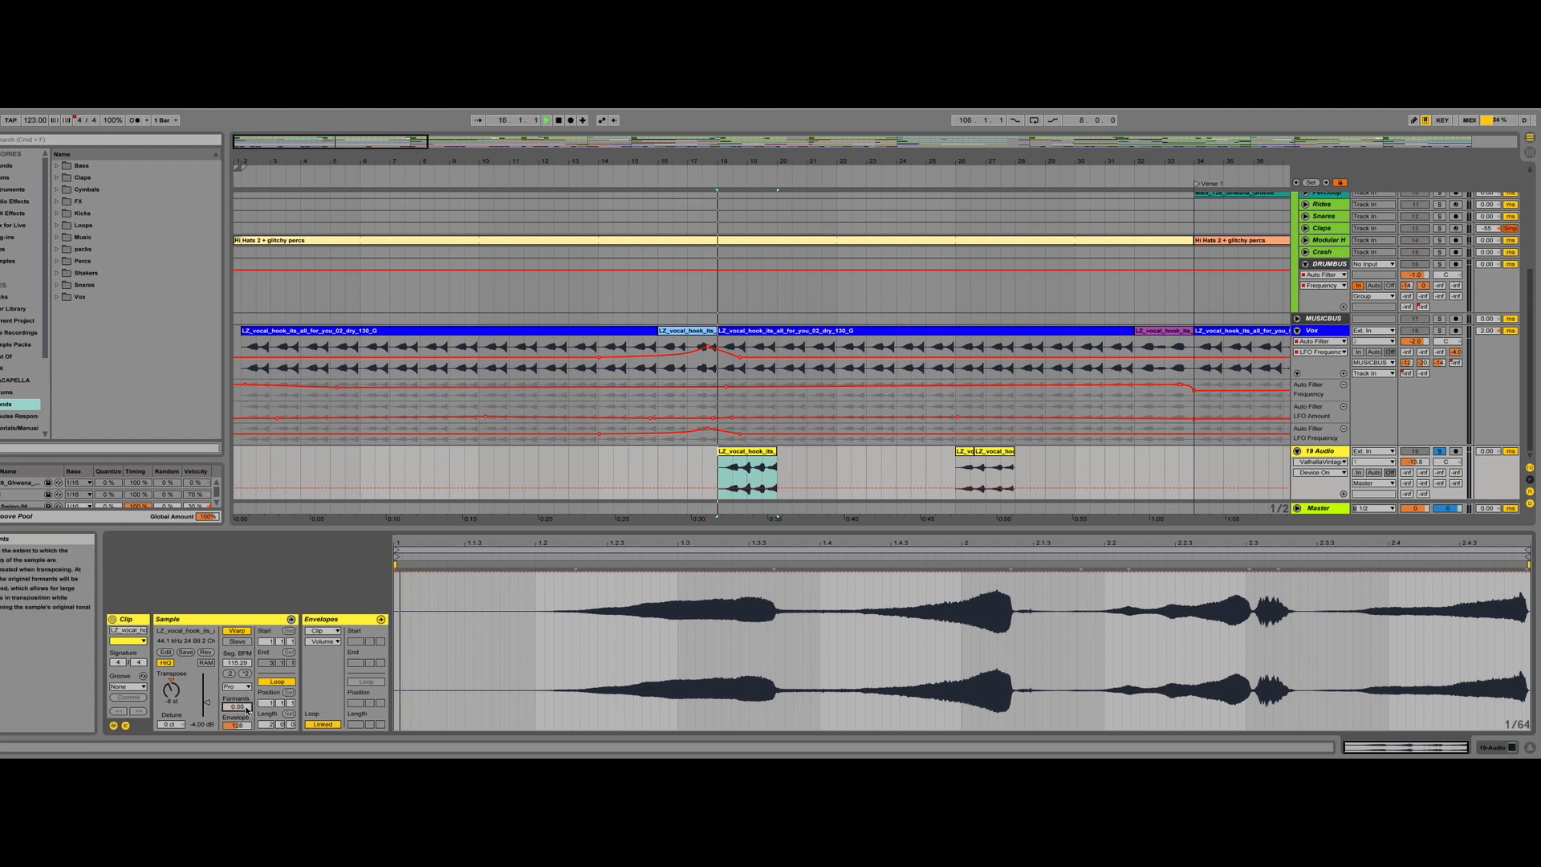
{"action": "left_click_drag", "start_coordinate": [244, 710], "coordinate": [245, 603]}
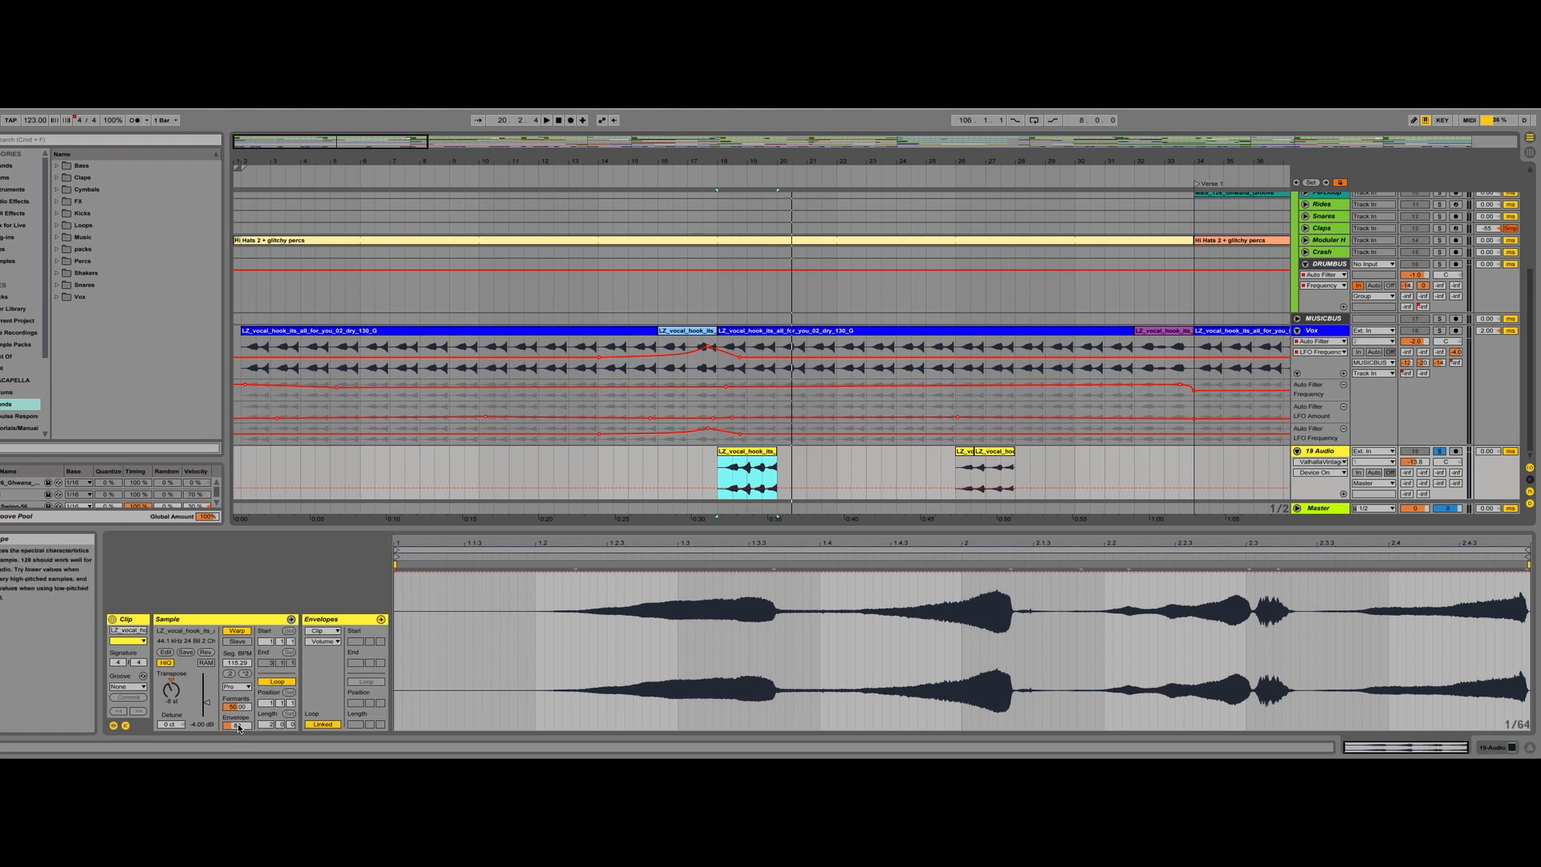
{"action": "key", "text": "space"}
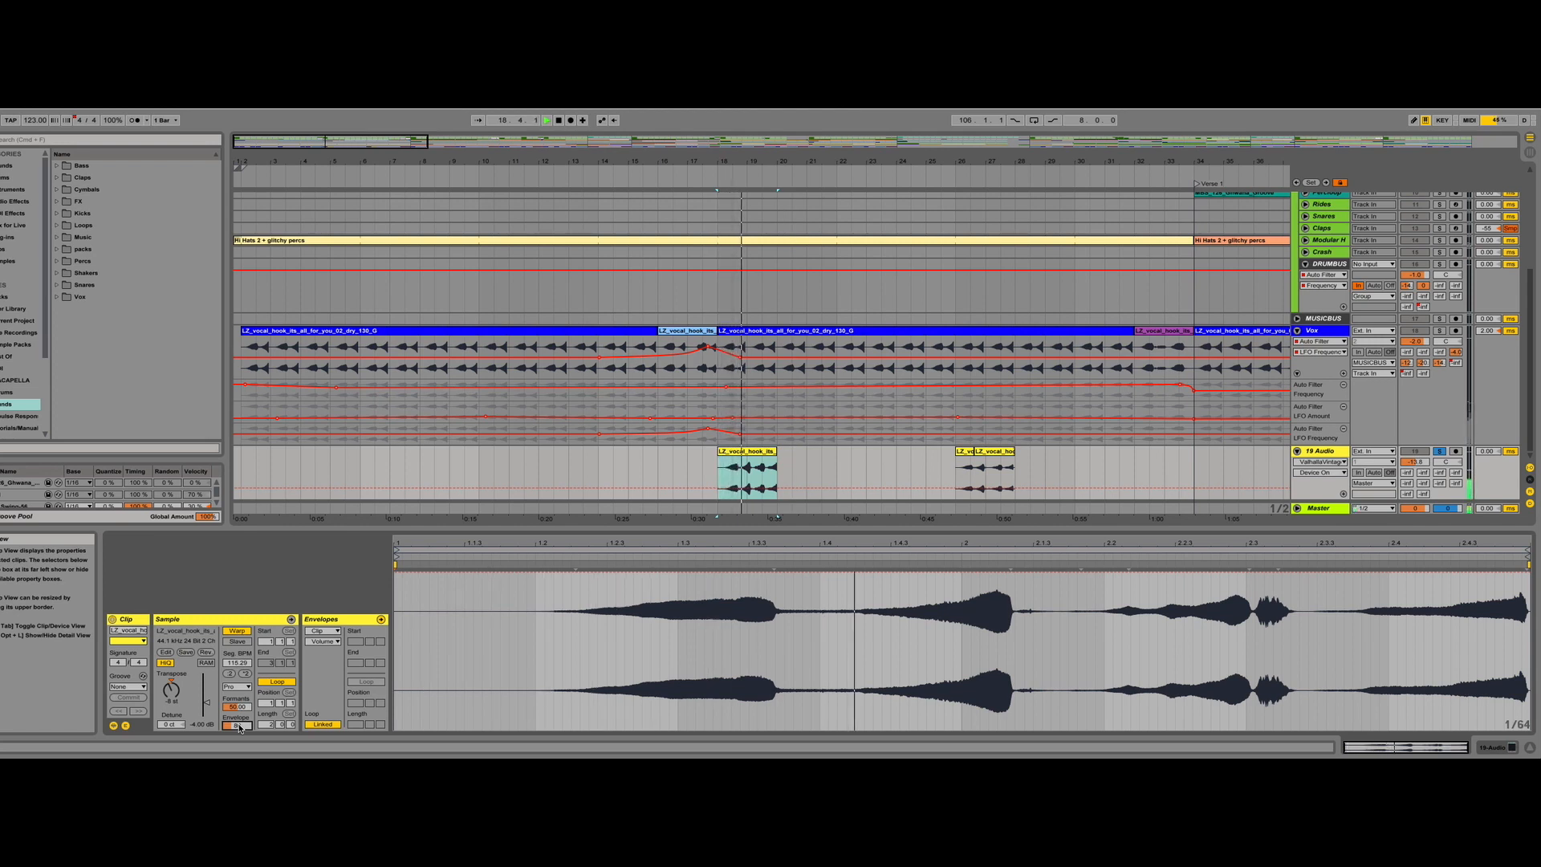
{"action": "left_click_drag", "start_coordinate": [237, 725], "coordinate": [237, 698]}
{"action": "key", "text": "space"}
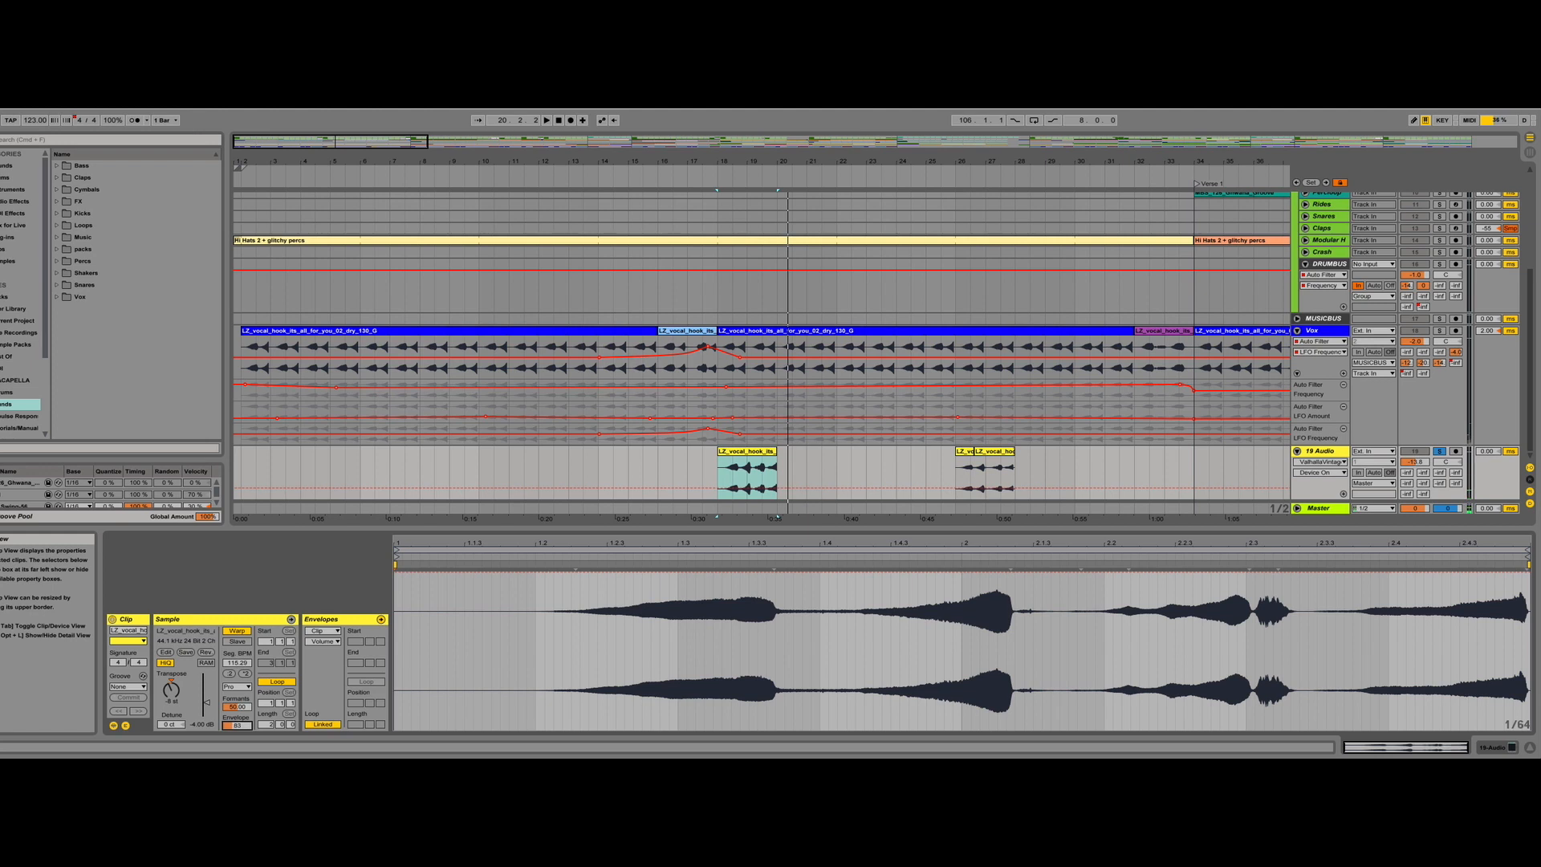
{"action": "key", "text": "space"}
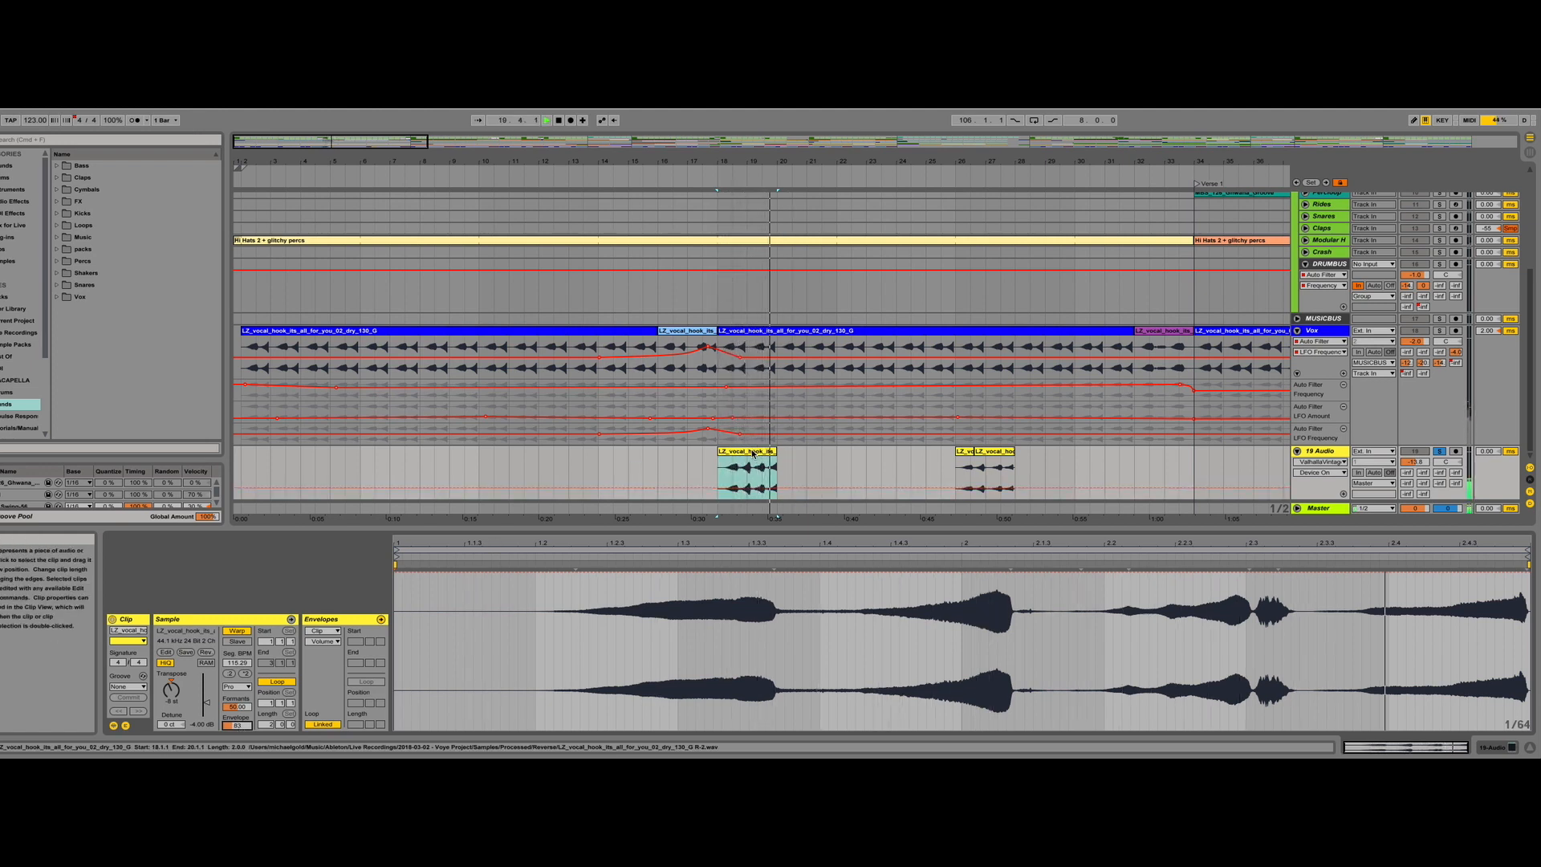
{"action": "key", "text": "space"}
- Move the reversed vocal clip to bar 16 and place a one-bar vocal clip at bar 14
{"action": "mouse_move", "coordinate": [748, 453]}
{"action": "left_mouse_down"}
{"action": "mouse_move", "coordinate": [714, 443]}
{"action": "mouse_move", "coordinate": [712, 474]}
{"action": "mouse_move", "coordinate": [685, 482]}
{"action": "mouse_move", "coordinate": [654, 455]}
{"action": "mouse_move", "coordinate": [616, 455]}
{"action": "mouse_move", "coordinate": [674, 452]}
{"action": "mouse_move", "coordinate": [658, 451]}
{"action": "left_mouse_up"}
{"action": "left_click", "coordinate": [694, 452]}
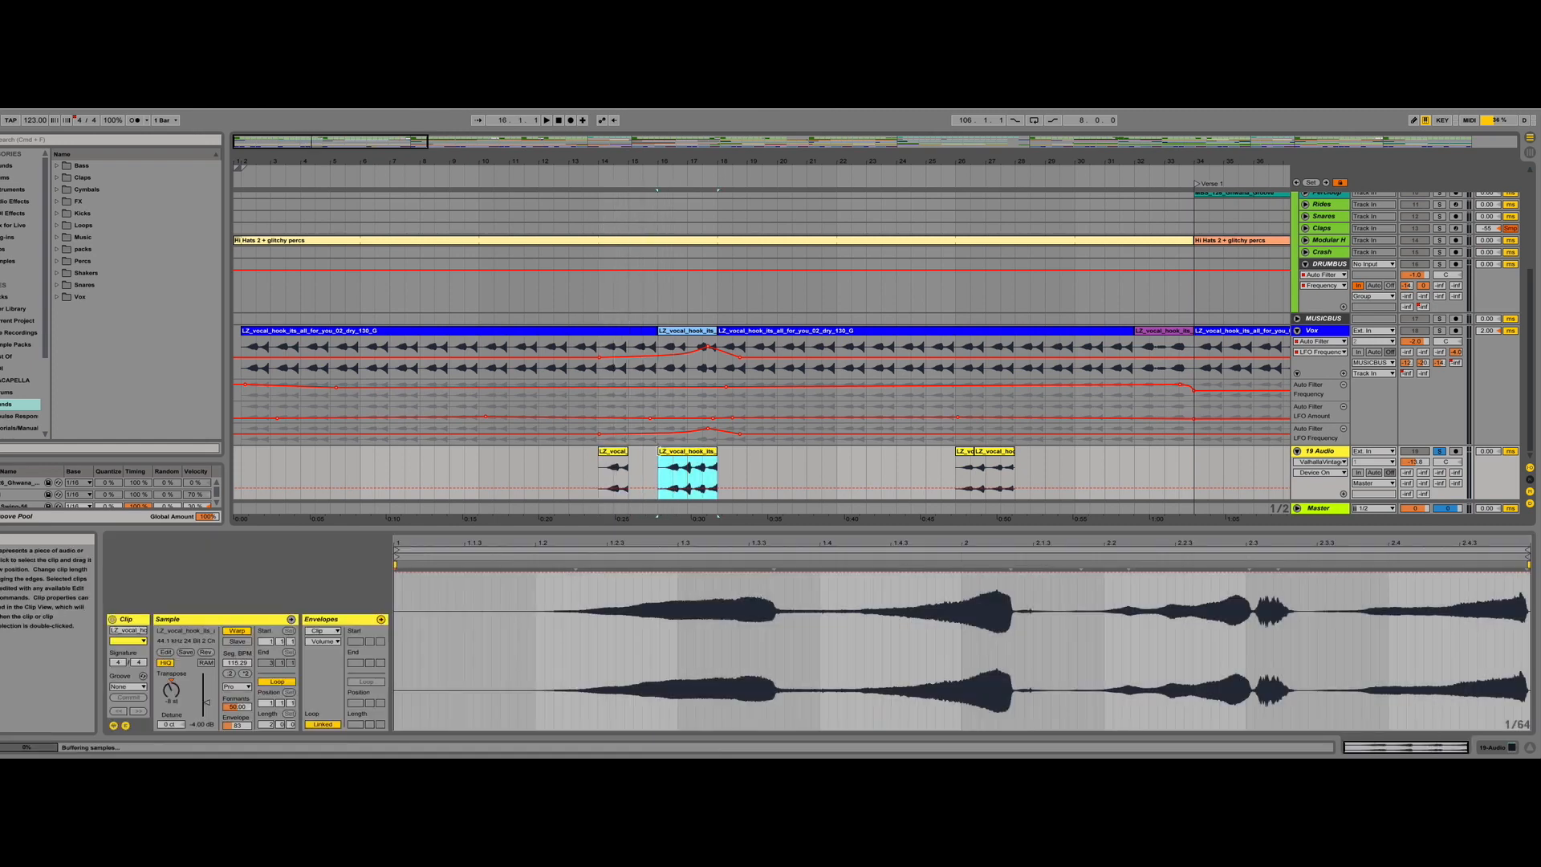
- Turn on the ValhallaVintageVerb reverb on the 19 Audio track and review its settings in the plug-in window
{"action": "double_click", "coordinate": [1336, 452]}
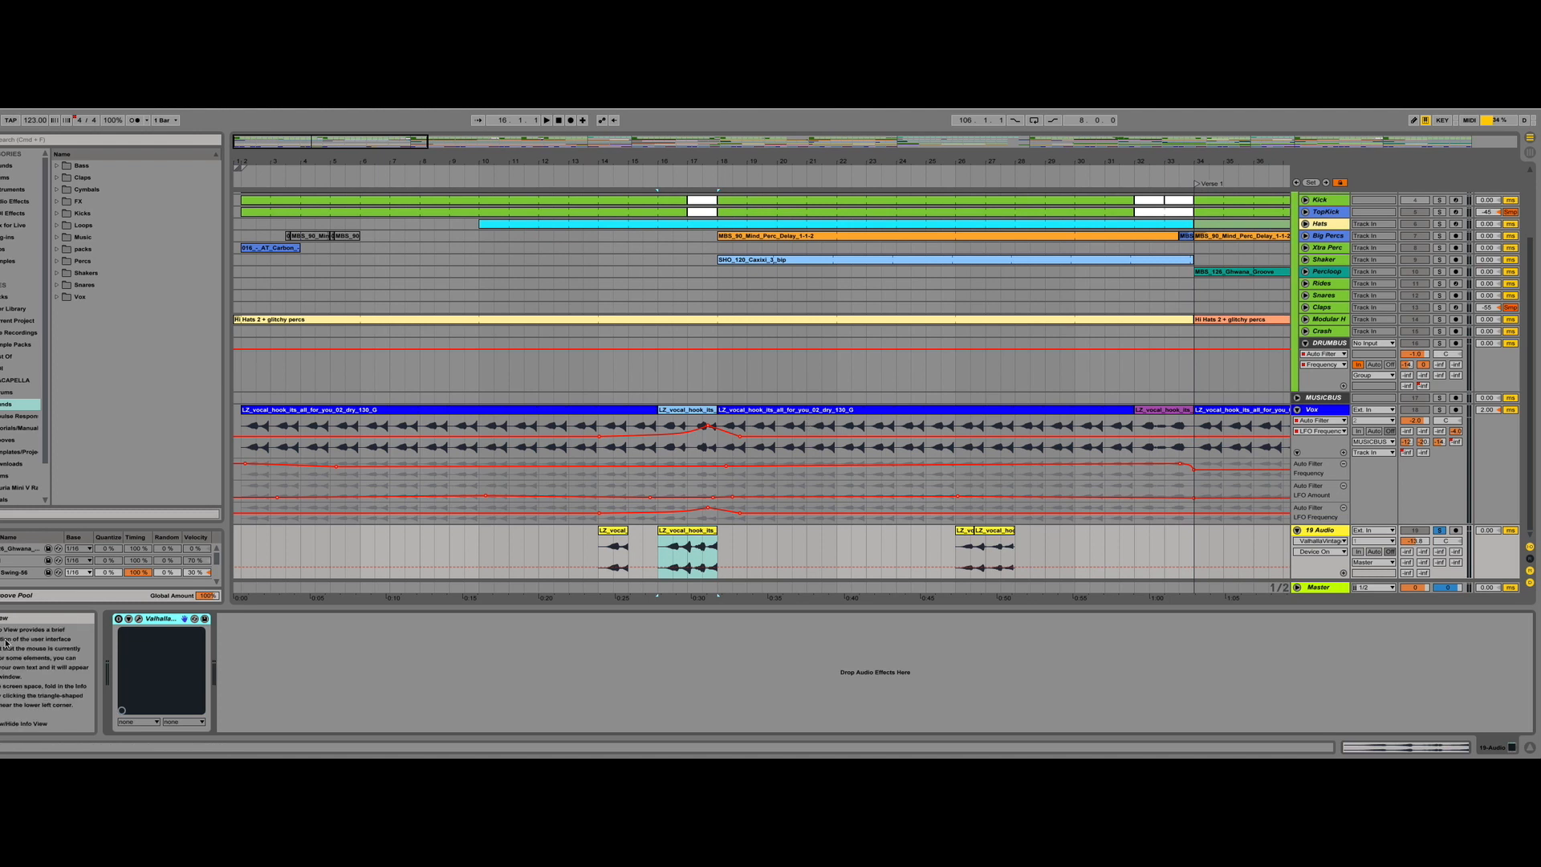
{"action": "left_click", "coordinate": [119, 618]}
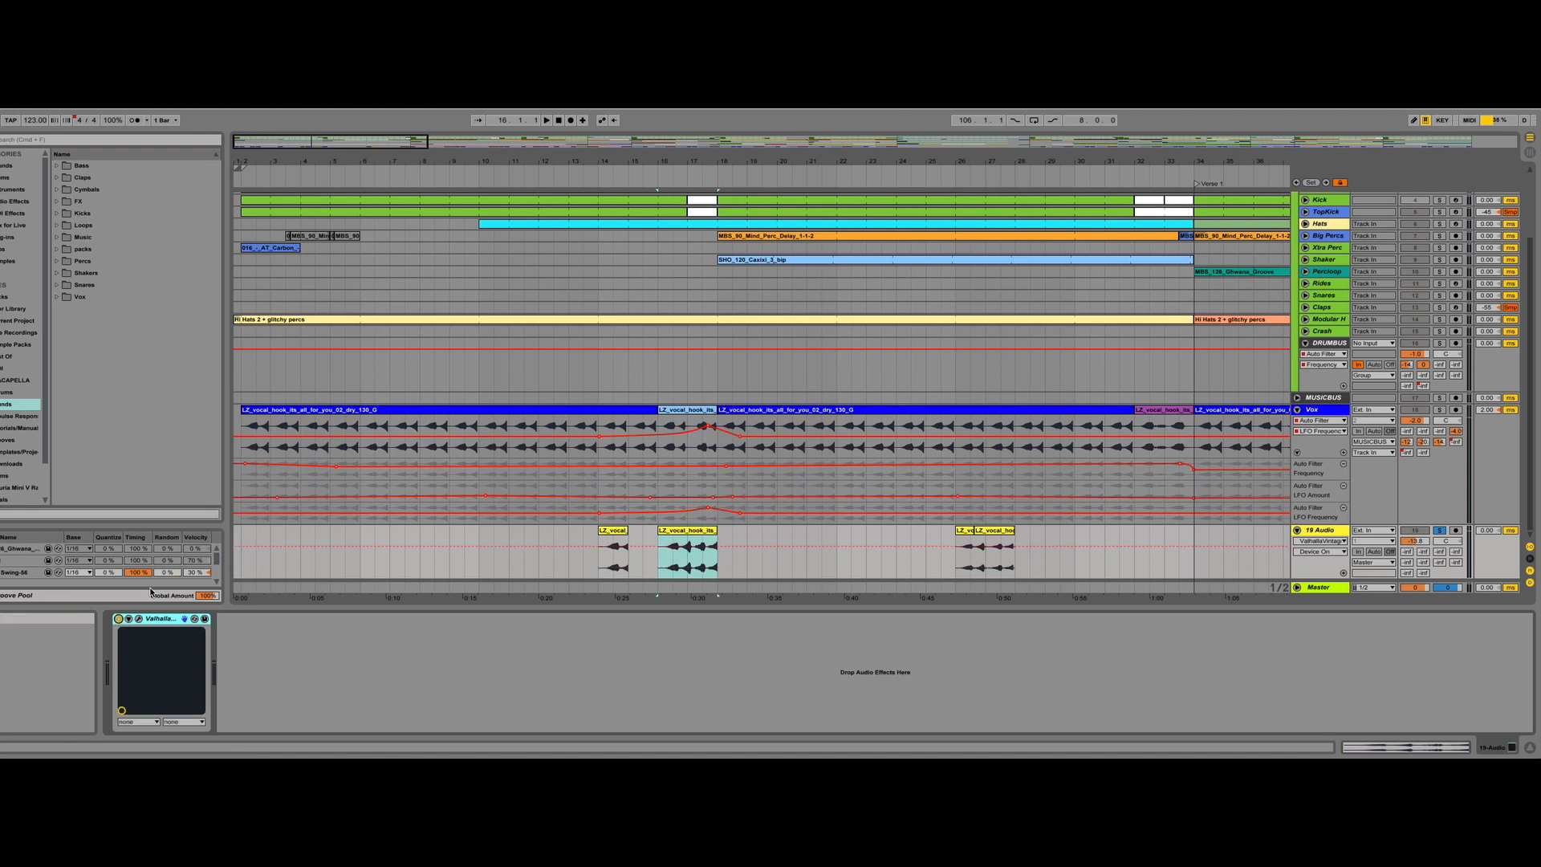
{"action": "left_click", "coordinate": [137, 618]}
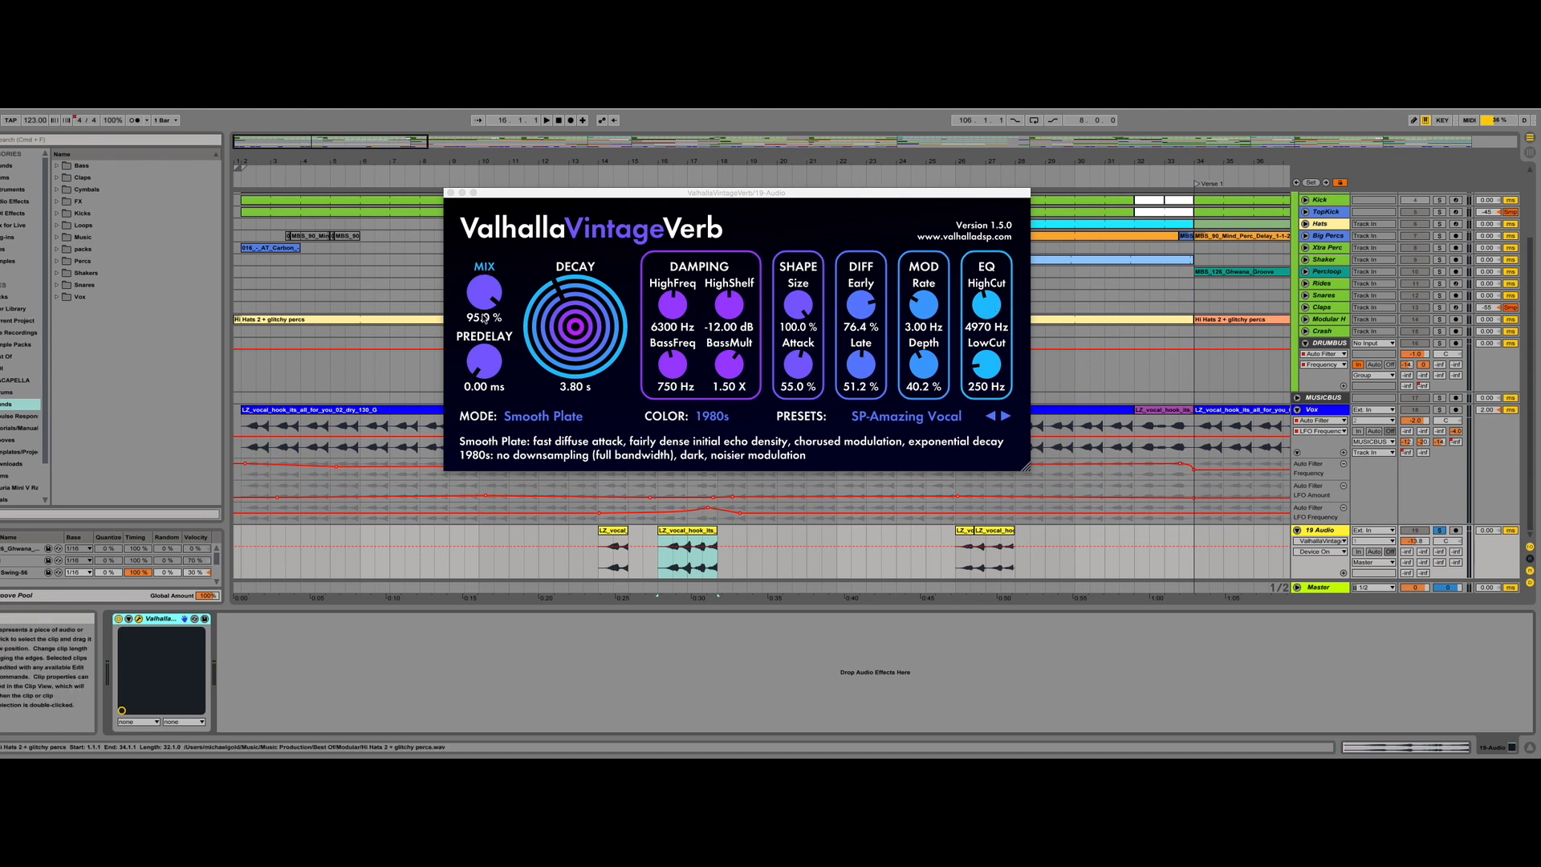
{"action": "left_click", "coordinate": [451, 196]}
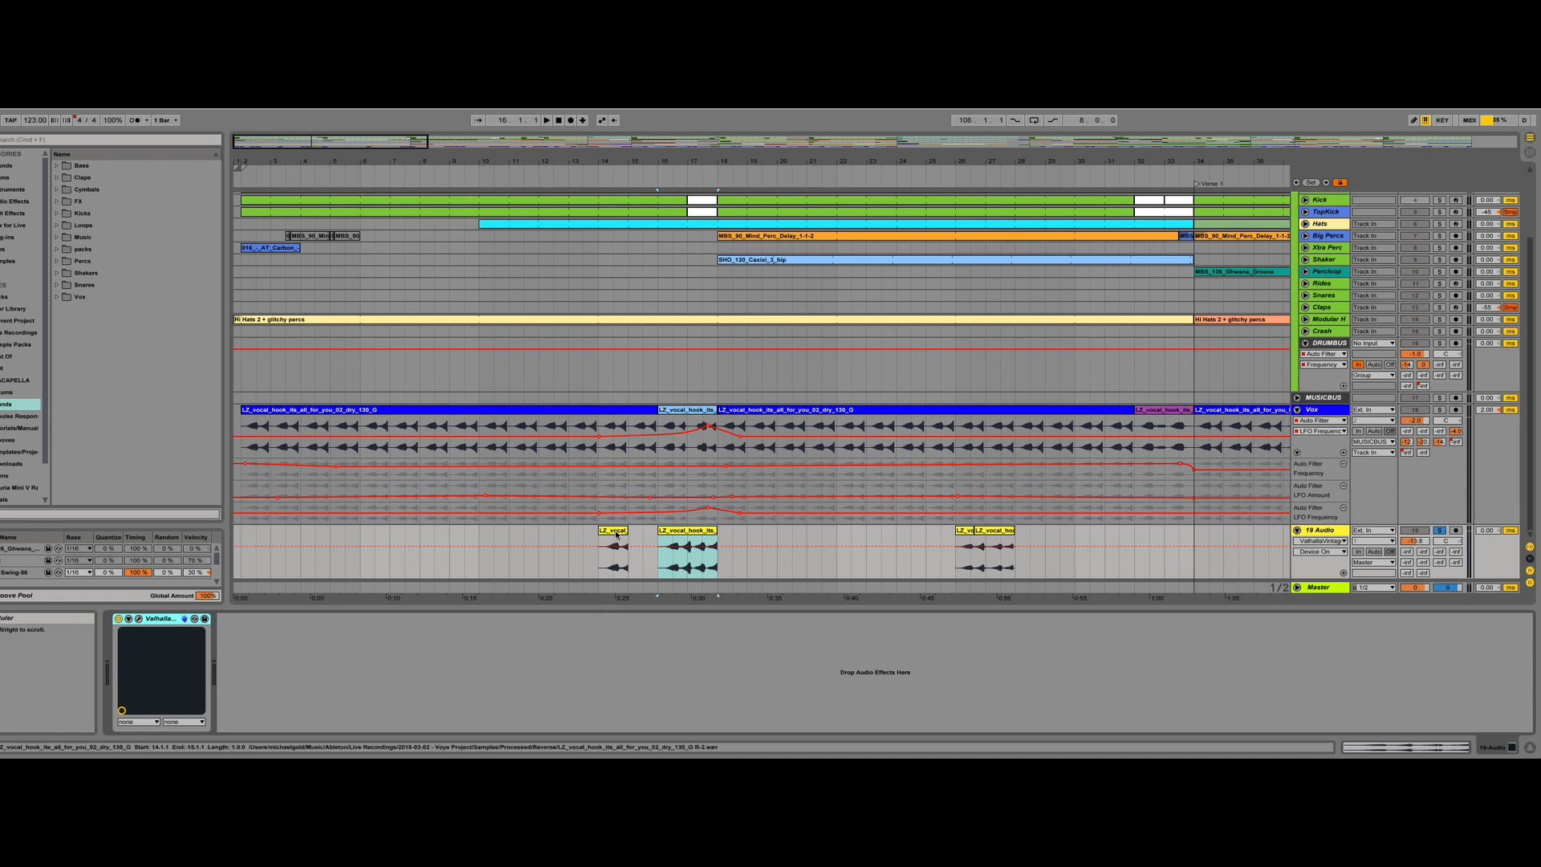
- Audition the one-bar vocal clip at bar 14 with a fade-out and delete the clip
{"action": "left_click", "coordinate": [615, 552]}
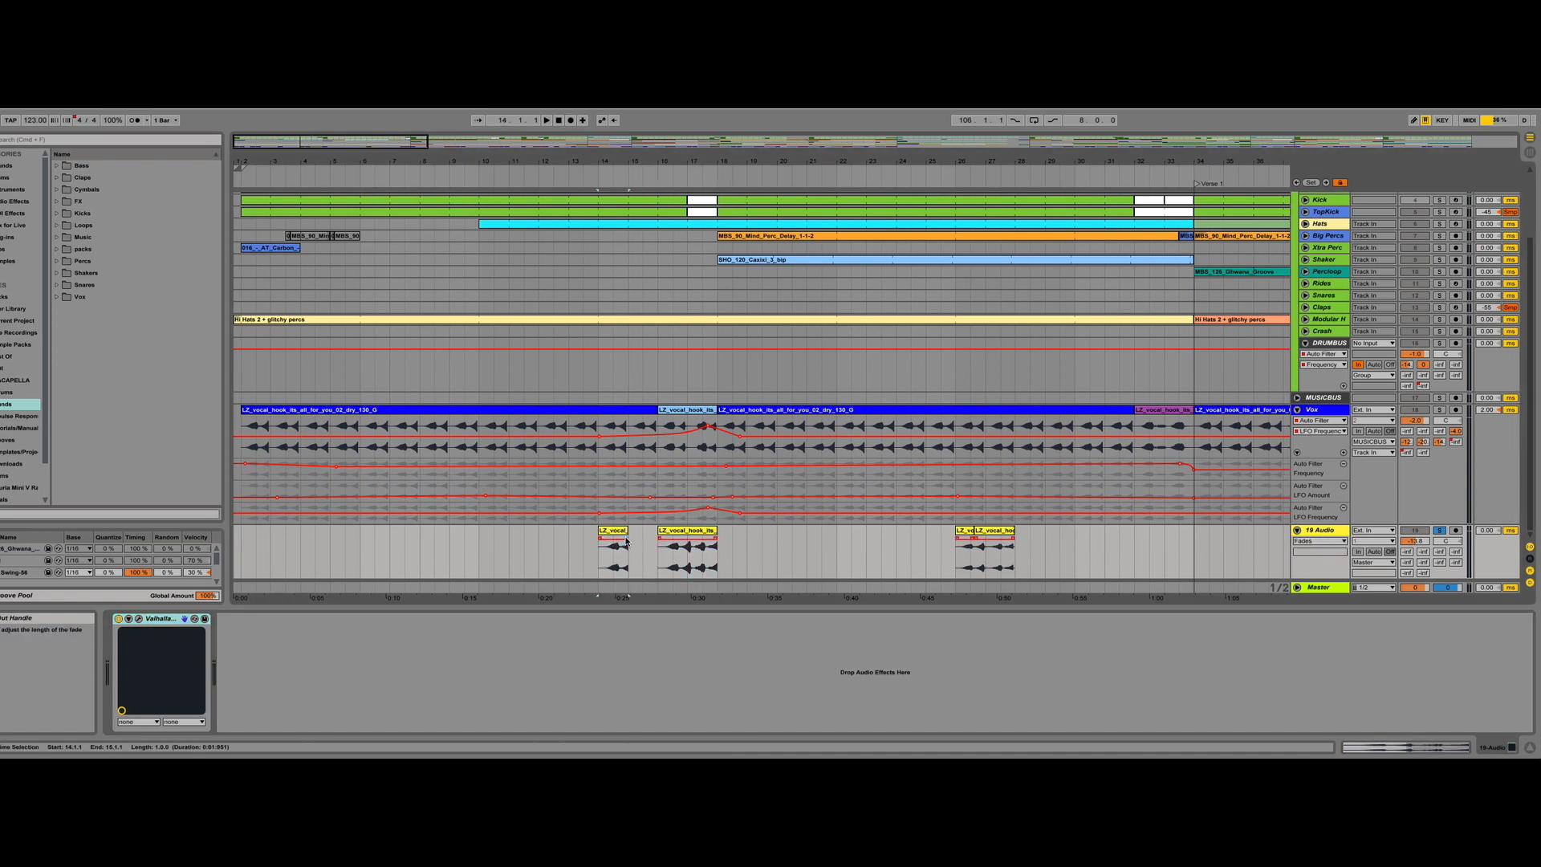
{"action": "left_click", "coordinate": [618, 541]}
{"action": "key", "text": "space"}
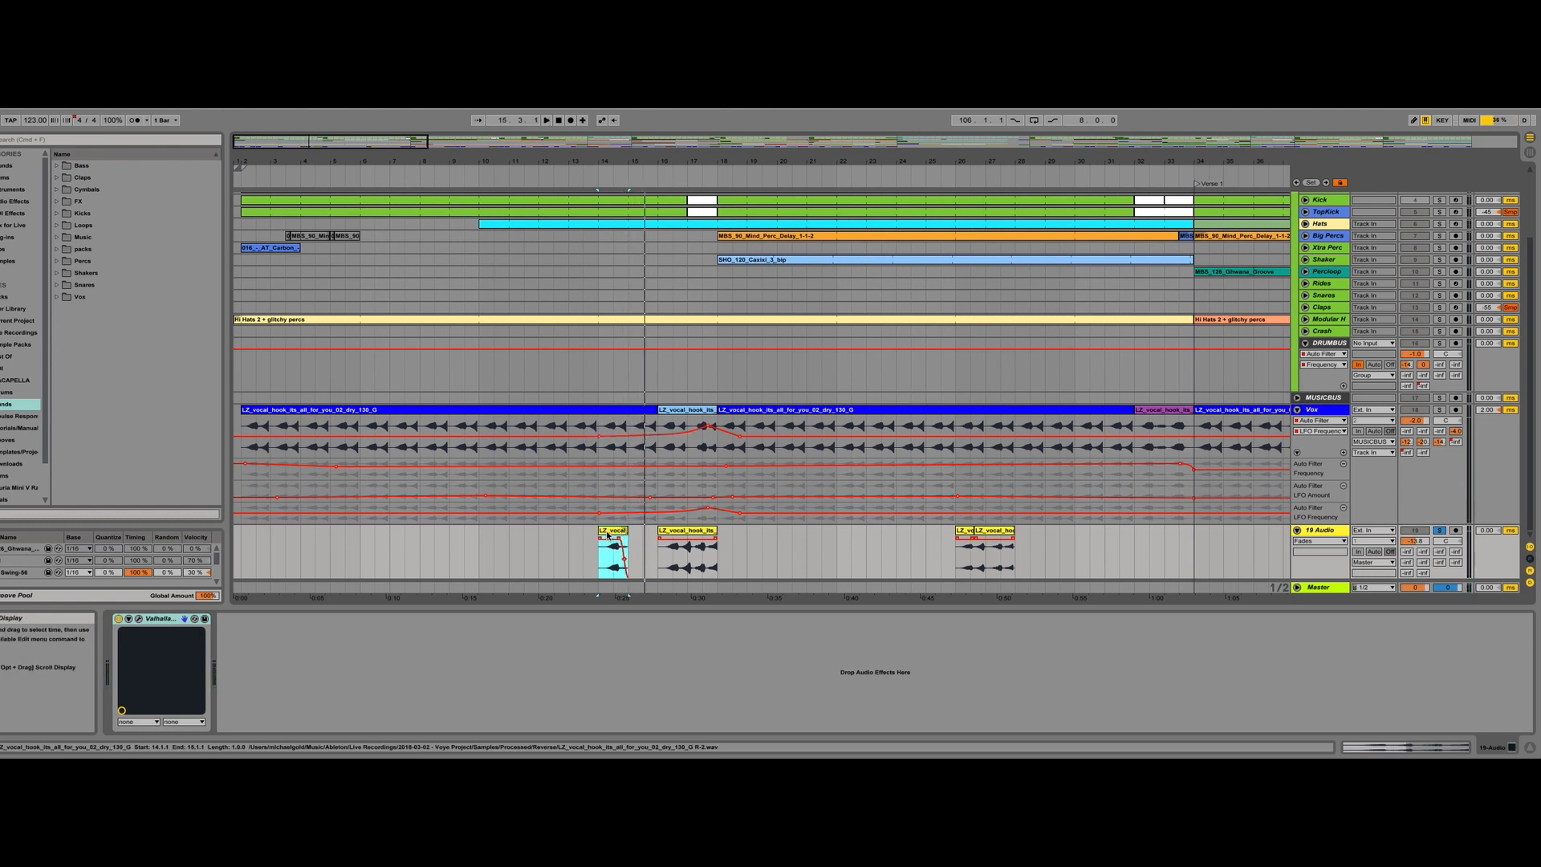
{"action": "key", "text": "Delete"}
- Open the reversed clip at bar 16 for sample editing and turn off solo on the 19 Audio track
{"action": "double_click", "coordinate": [663, 537]}
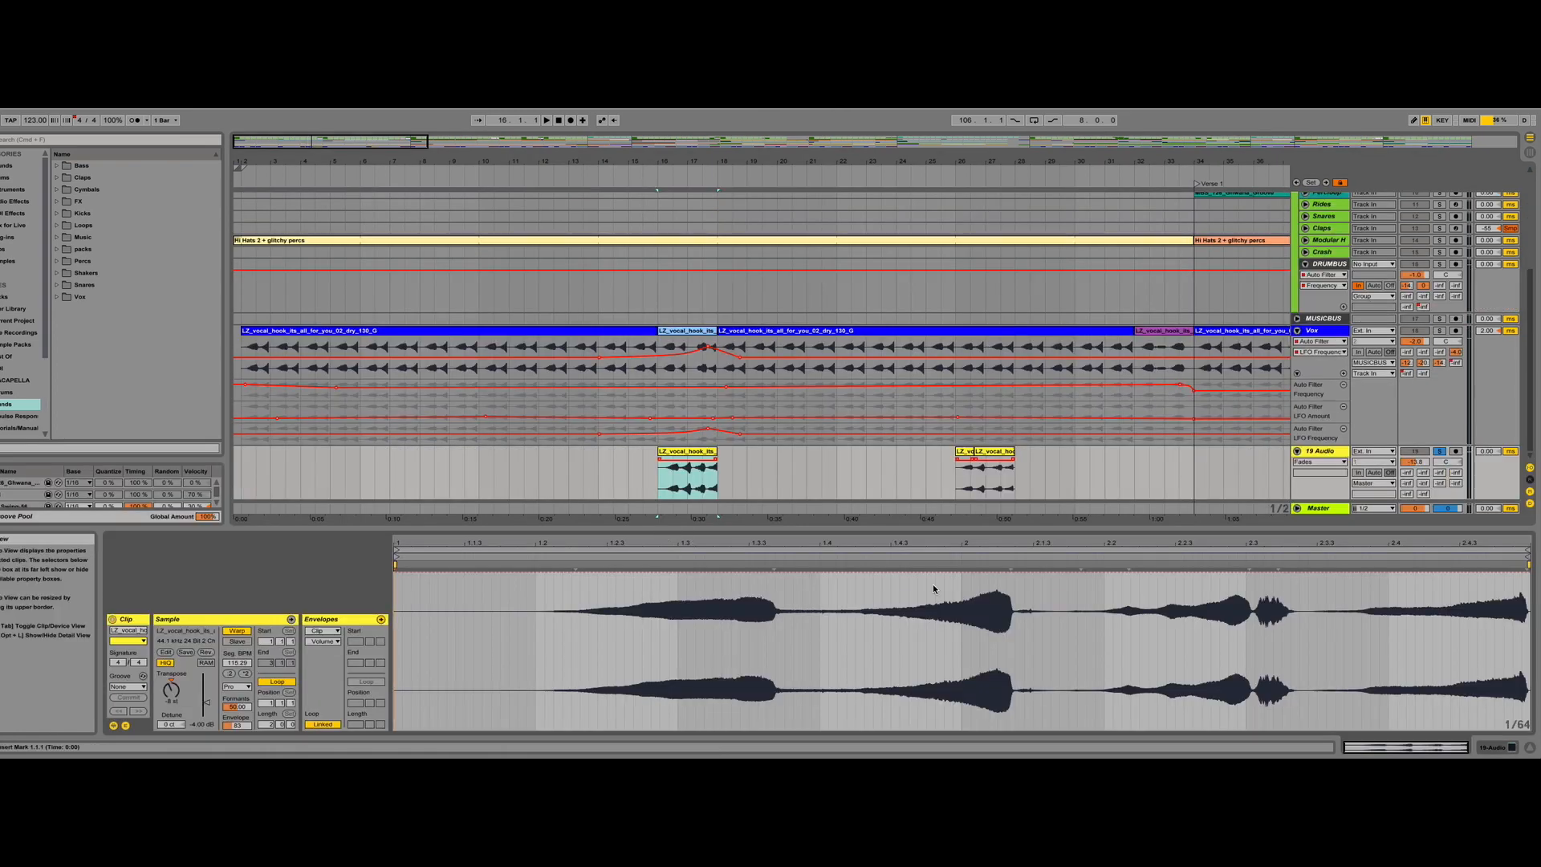
{"action": "left_click", "coordinate": [708, 456]}
{"action": "key", "text": "plus"}
{"action": "key", "text": "plus"}
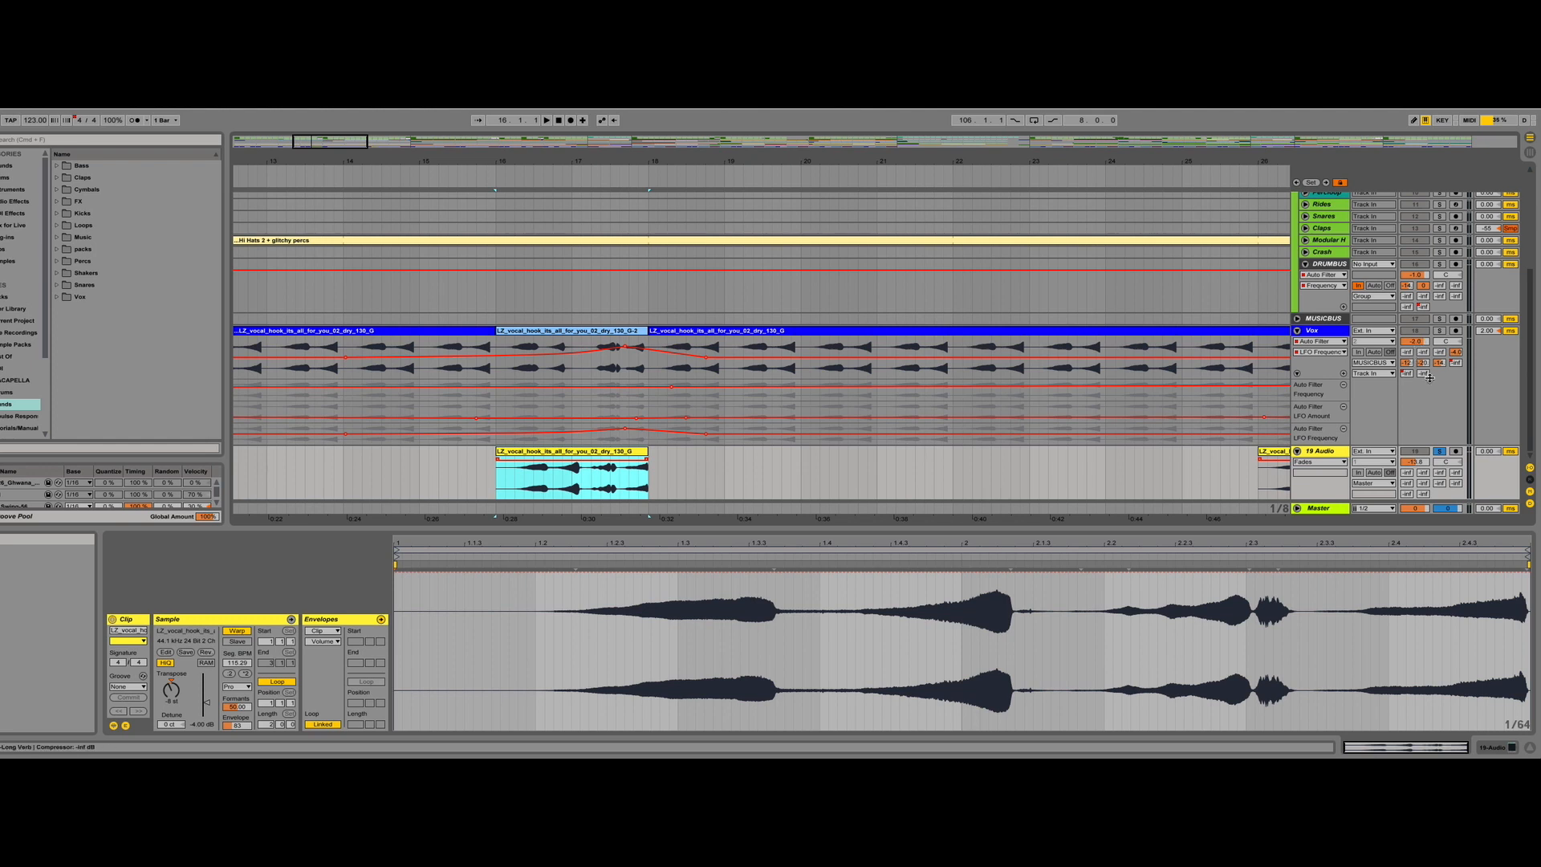
{"action": "left_click", "coordinate": [1421, 335]}
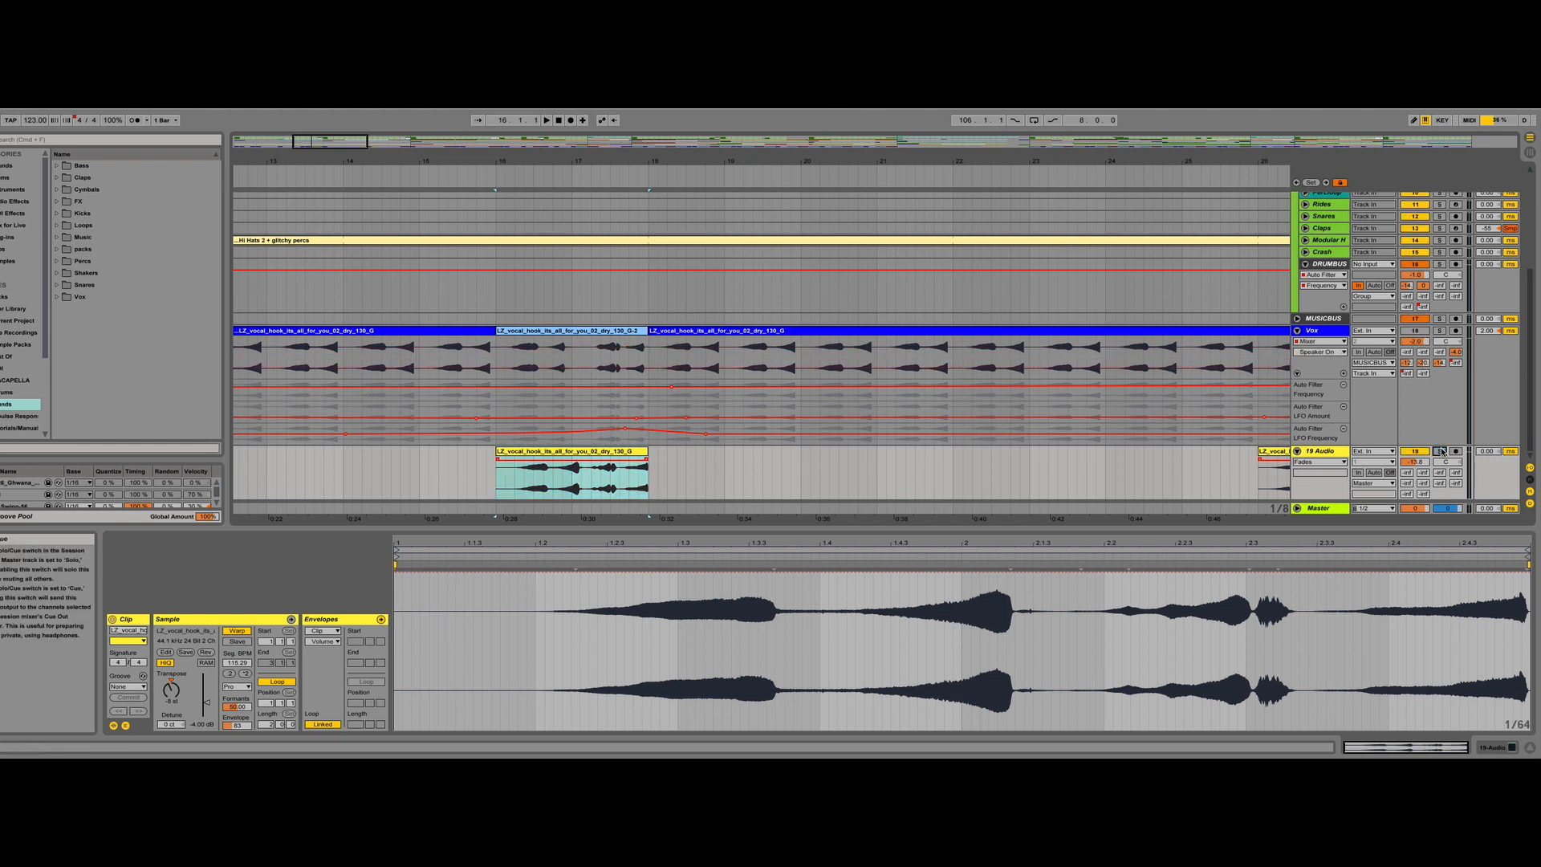
- Add a warp marker at the end of the reversed clip's first swell and pull it earlier to 1.3.2
{"action": "left_click", "coordinate": [774, 567]}
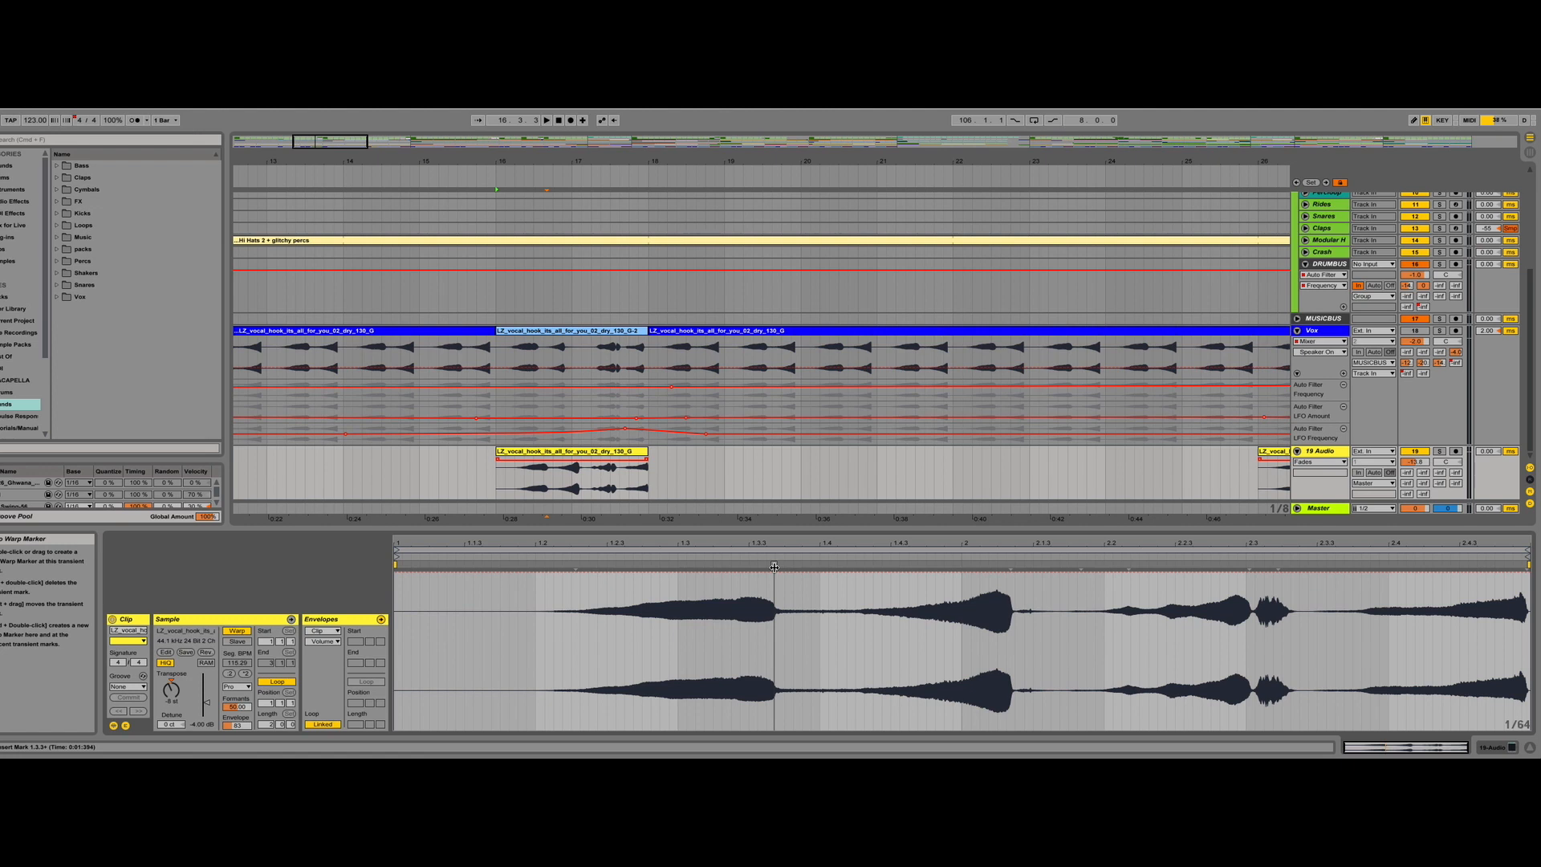
{"action": "key", "text": "space"}
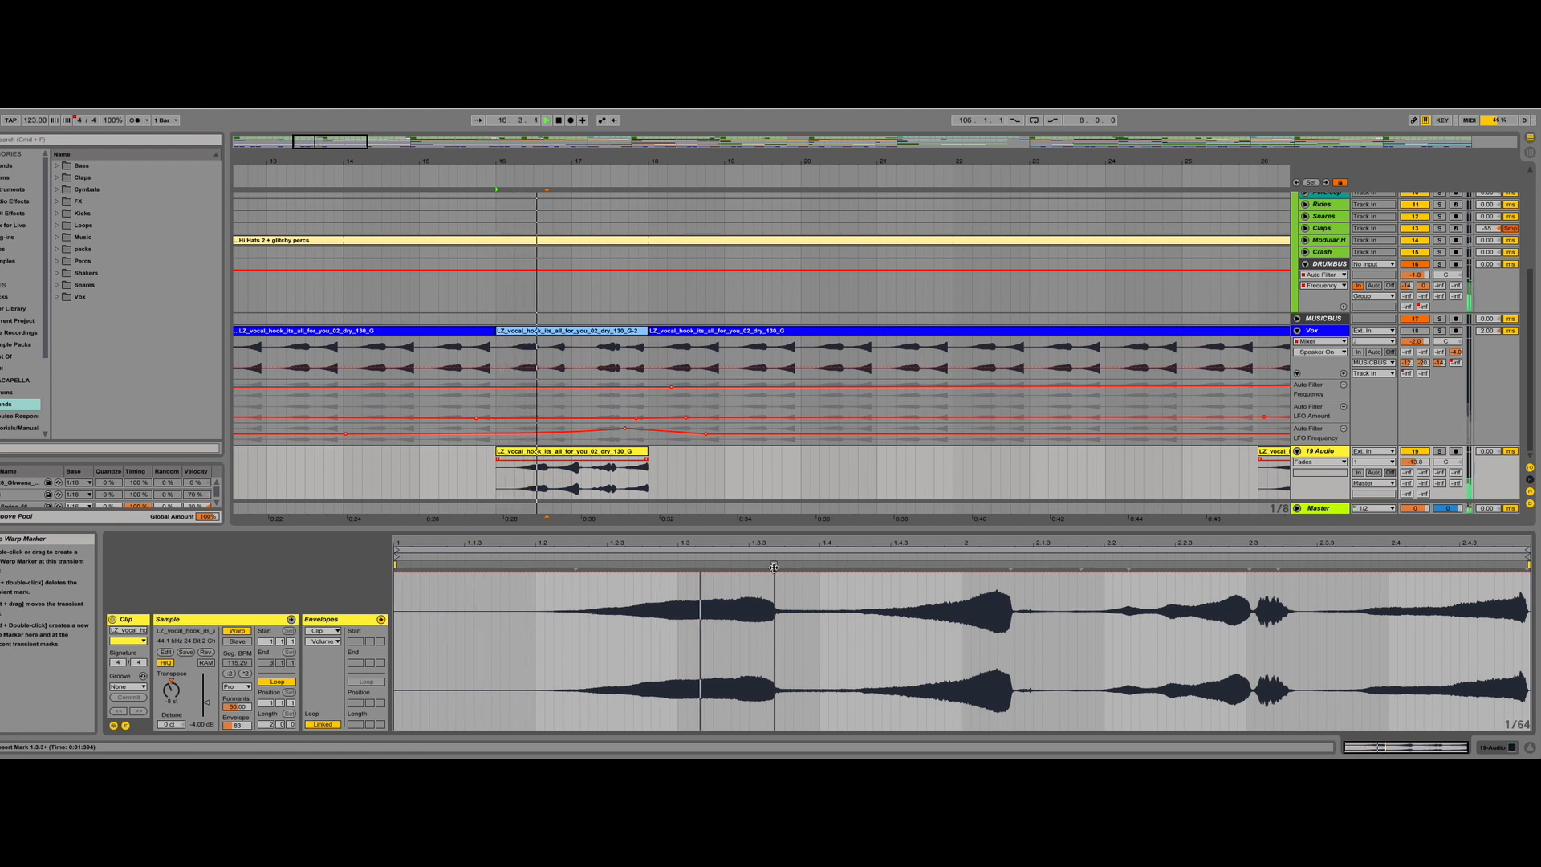
{"action": "mouse_move", "coordinate": [774, 567]}
{"action": "left_mouse_down"}
{"action": "mouse_move", "coordinate": [696, 567]}
{"action": "mouse_move", "coordinate": [712, 565]}
{"action": "left_mouse_up"}
{"action": "key", "text": "space"}
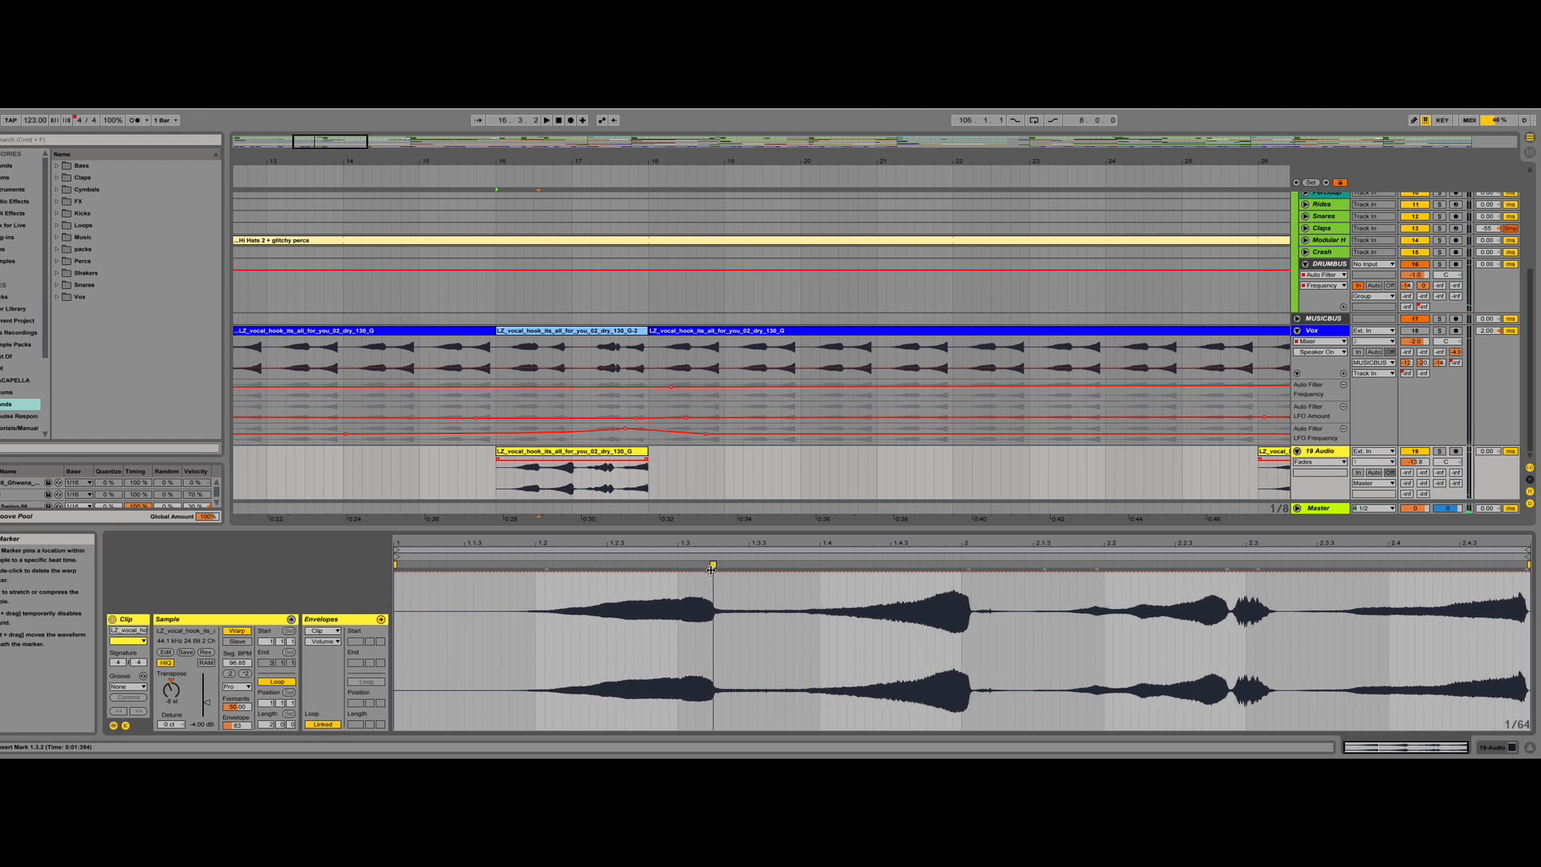
- Warp the end of the second swell earlier to 1.4.3 and the start of the third swell later to about 2.2.1
{"action": "key", "text": "space"}
{"action": "left_click_drag", "start_coordinate": [963, 567], "coordinate": [891, 567]}
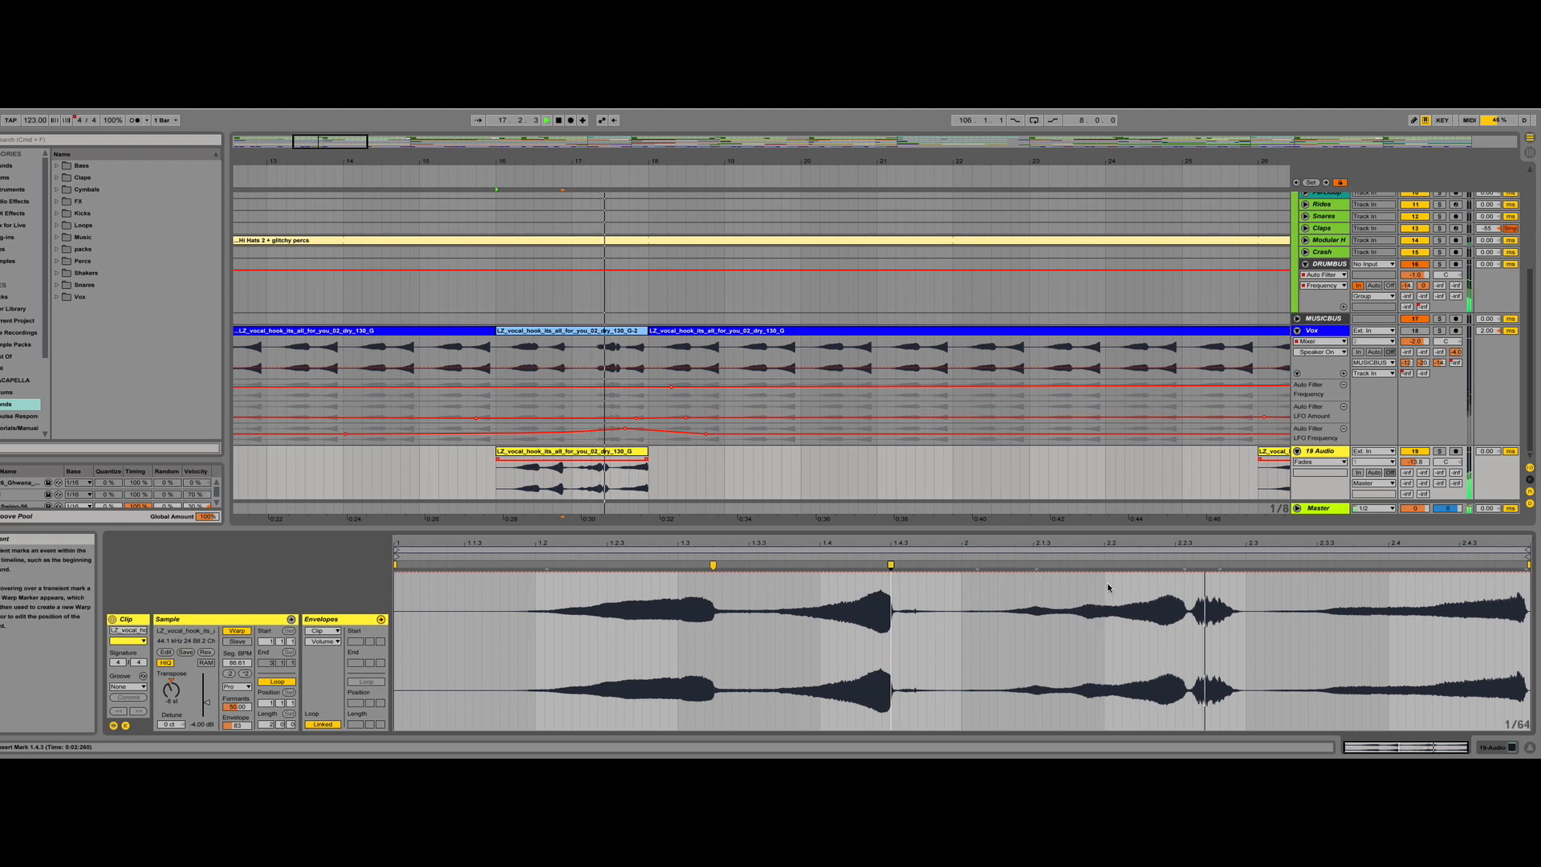
{"action": "left_click_drag", "start_coordinate": [1036, 568], "coordinate": [1122, 566]}
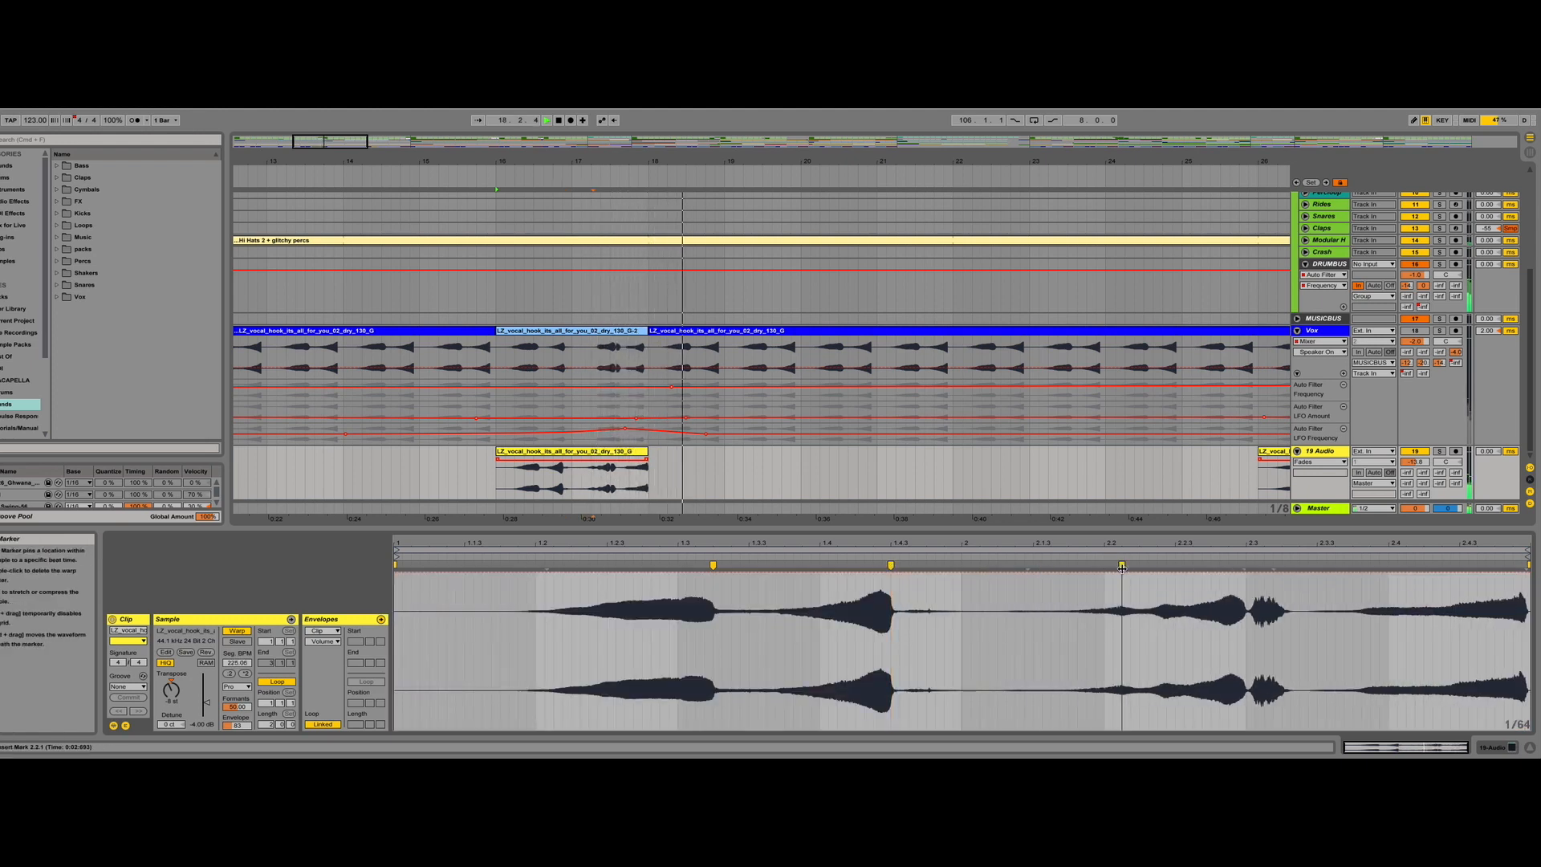
- Replay the warped clip and pull the end of its last swell earlier to about 2.4.3
{"action": "key", "text": "space"}
{"action": "key", "text": "space"}
{"action": "left_click_drag", "start_coordinate": [1529, 565], "coordinate": [1468, 566]}
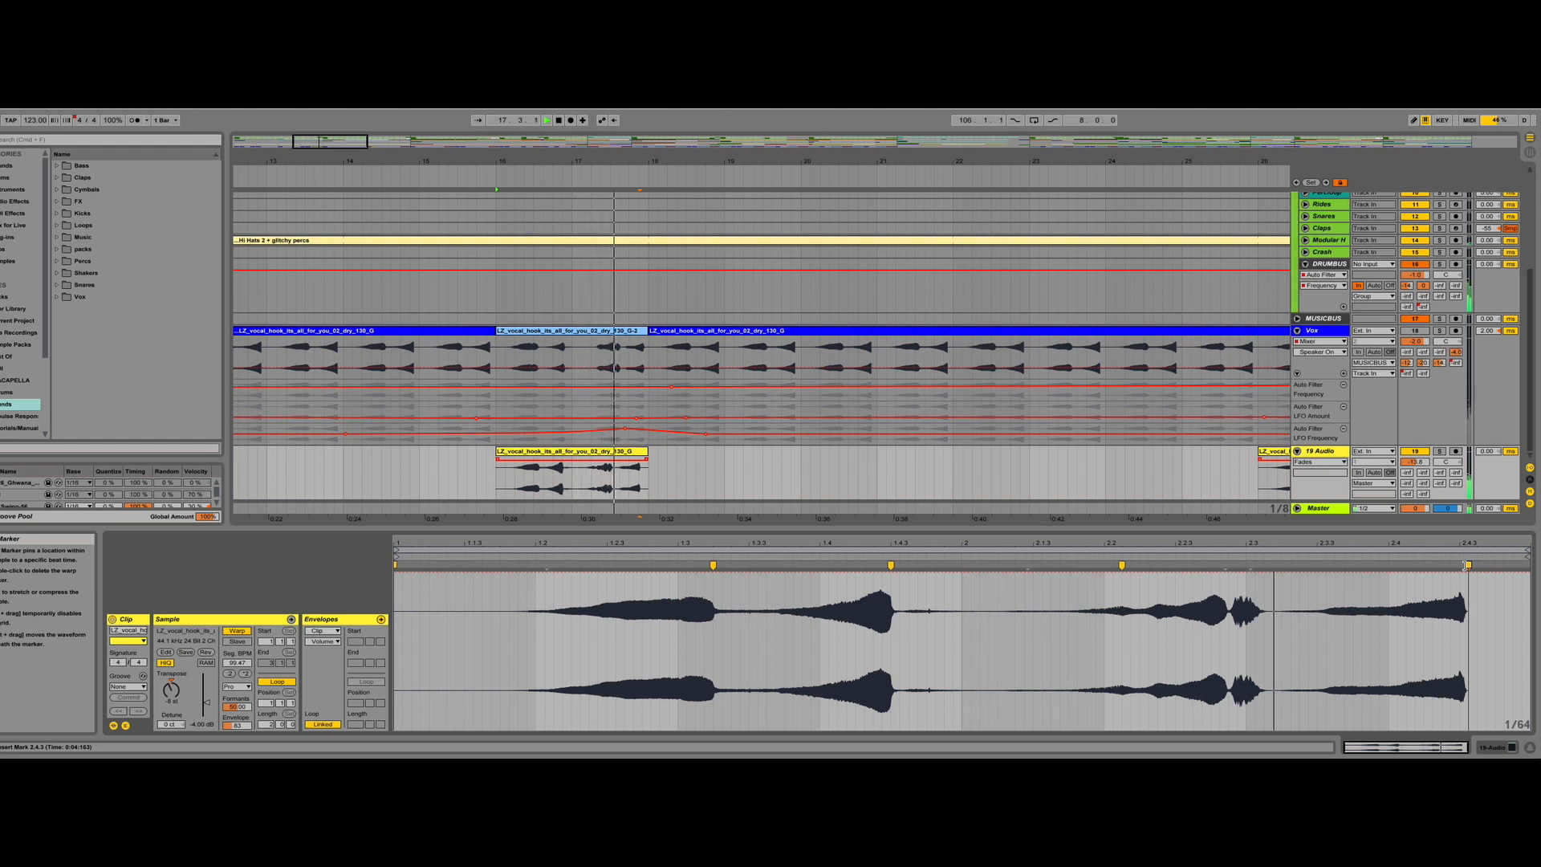
- Replay the warped clip and warp the start of its last swell later to about 2.3.4
{"action": "key", "text": "space"}
{"action": "key", "text": "space"}
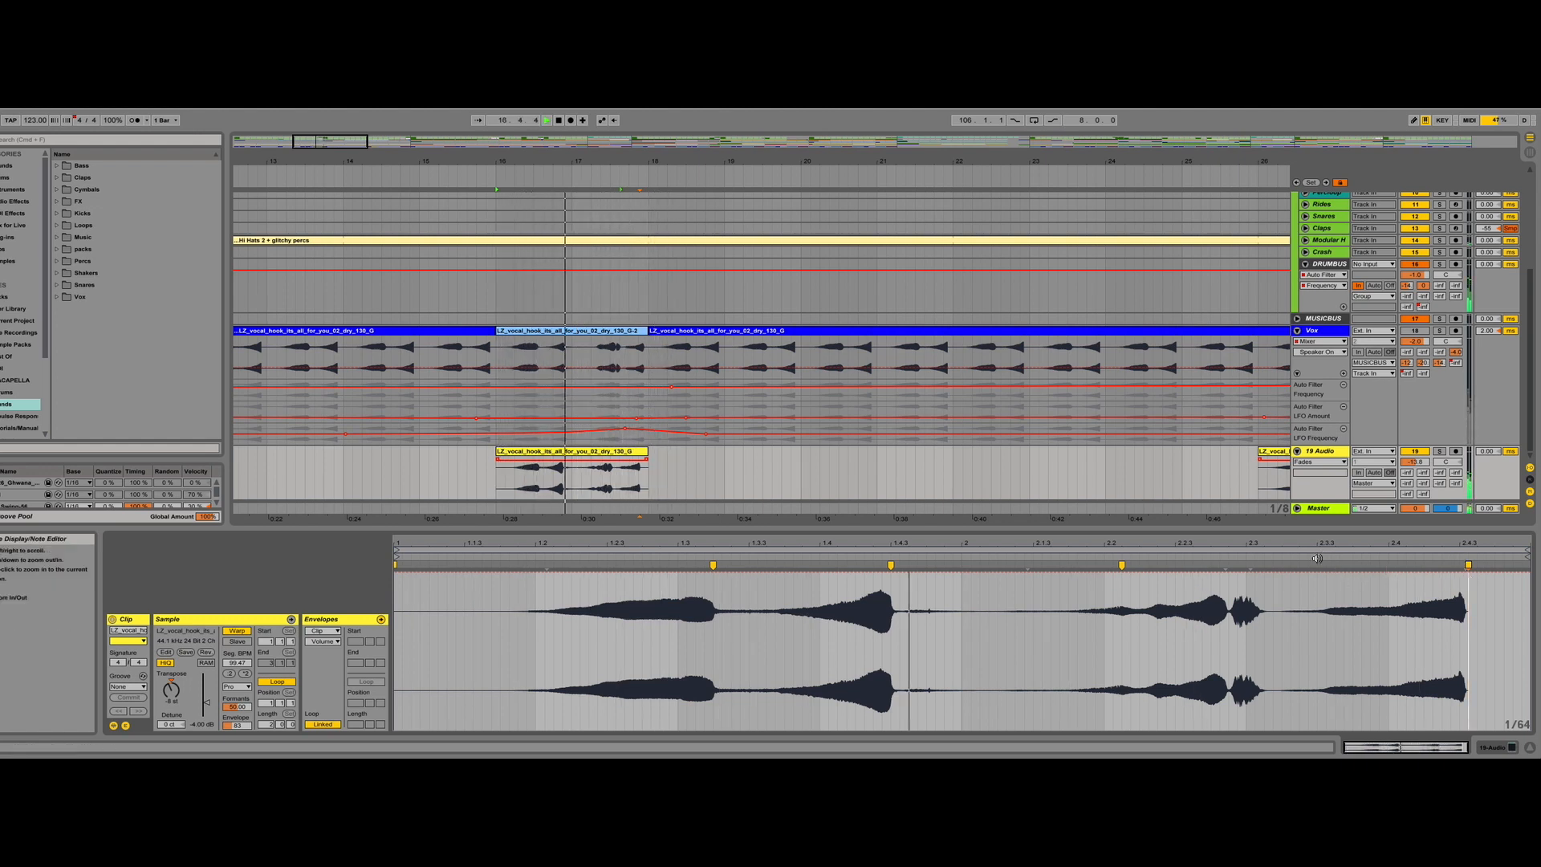
{"action": "key", "text": "space"}
{"action": "mouse_move", "coordinate": [1317, 567]}
{"action": "left_mouse_down"}
{"action": "mouse_move", "coordinate": [1349, 566]}
{"action": "mouse_move", "coordinate": [1334, 565]}
{"action": "left_mouse_up"}
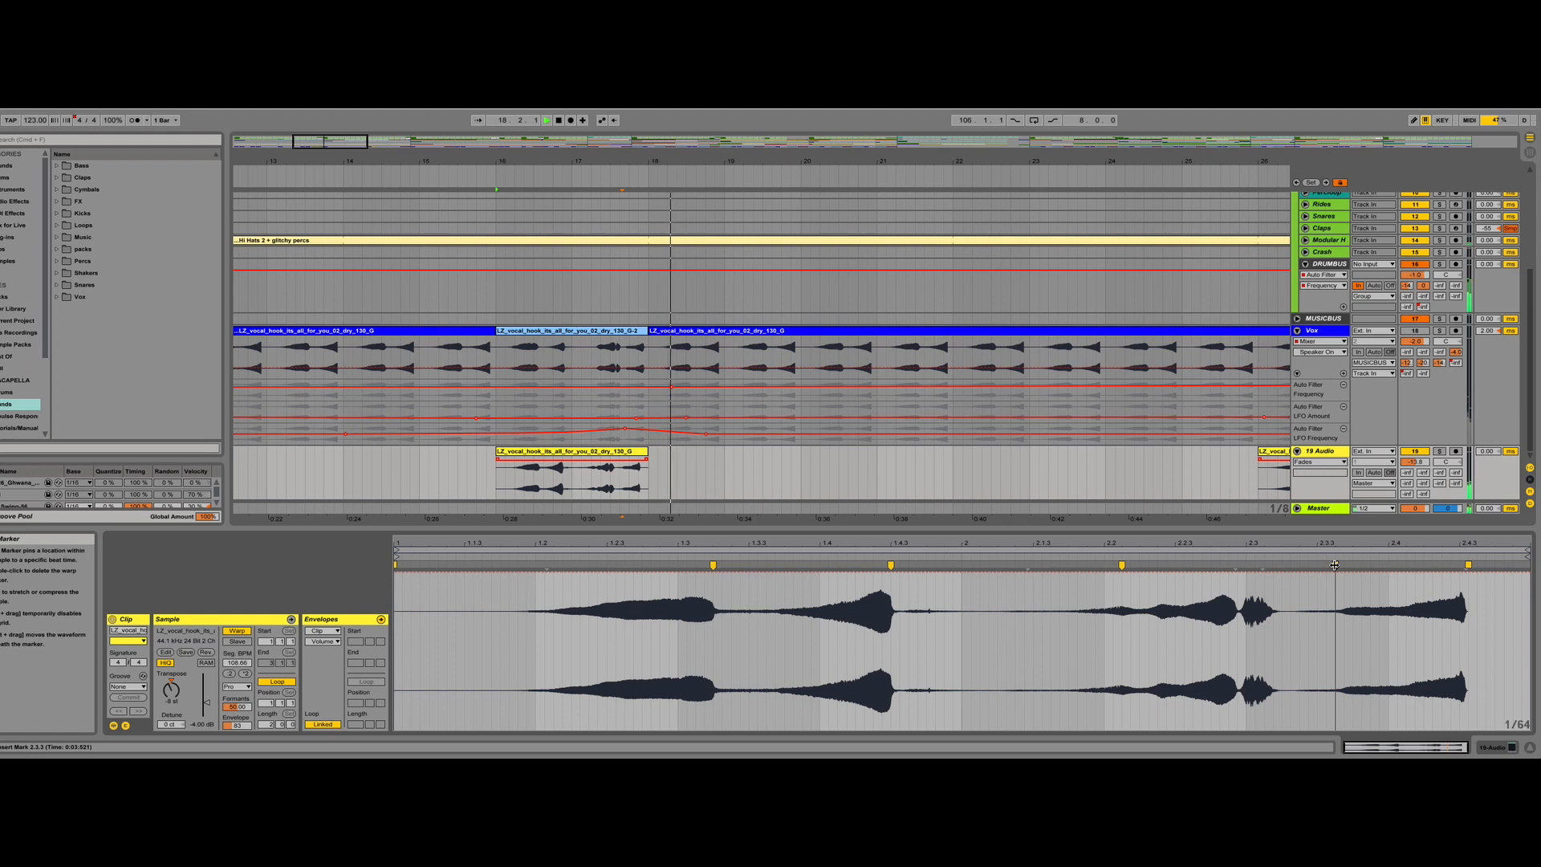
{"action": "key", "text": "space"}
{"action": "mouse_move", "coordinate": [1335, 565]}
{"action": "left_mouse_down"}
{"action": "mouse_move", "coordinate": [1377, 566]}
{"action": "mouse_move", "coordinate": [1351, 566]}
{"action": "left_mouse_up"}
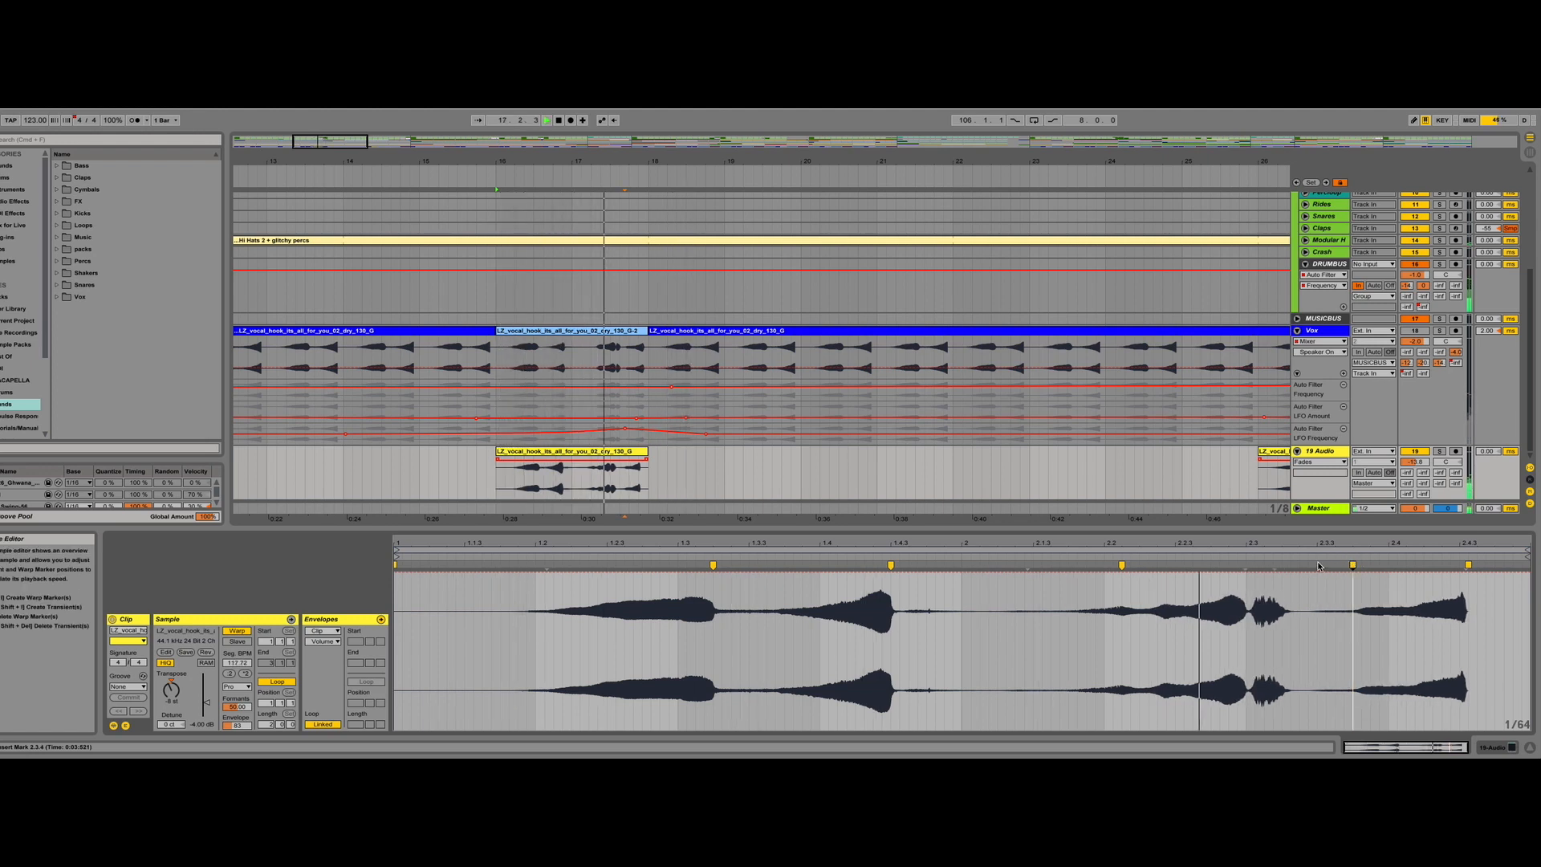
- Delete the warp marker at the start of the third swell and add a new one at about 2.2.2
{"action": "double_click", "coordinate": [1122, 565]}
{"action": "key", "text": "space"}
{"action": "key", "text": "space"}
{"action": "key", "text": "z"}
{"action": "key", "text": "super+z"}
{"action": "key", "text": "space"}
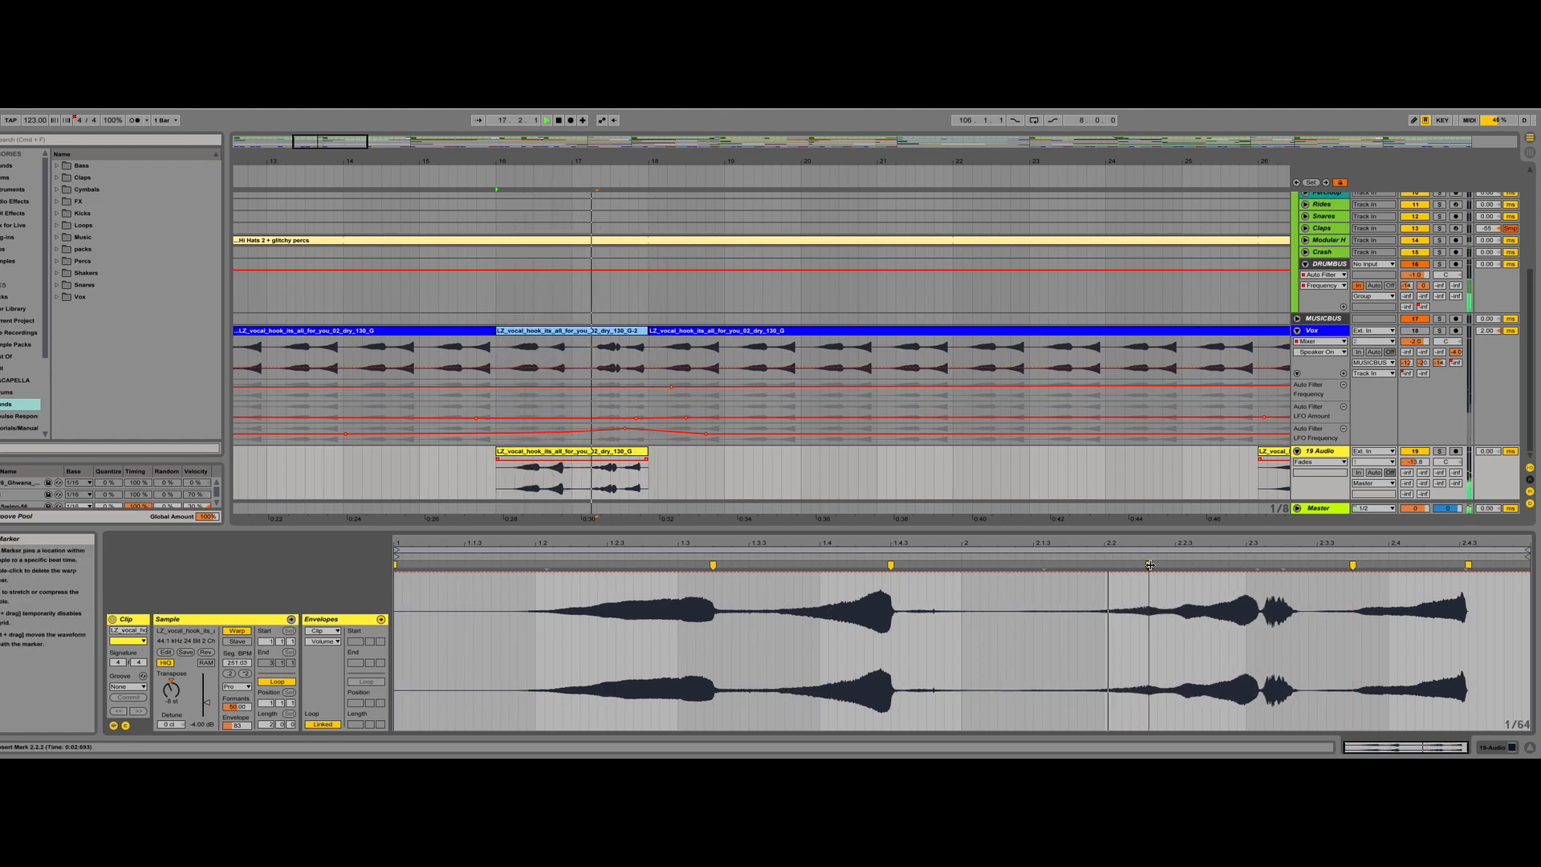
{"action": "double_click", "coordinate": [1150, 565]}
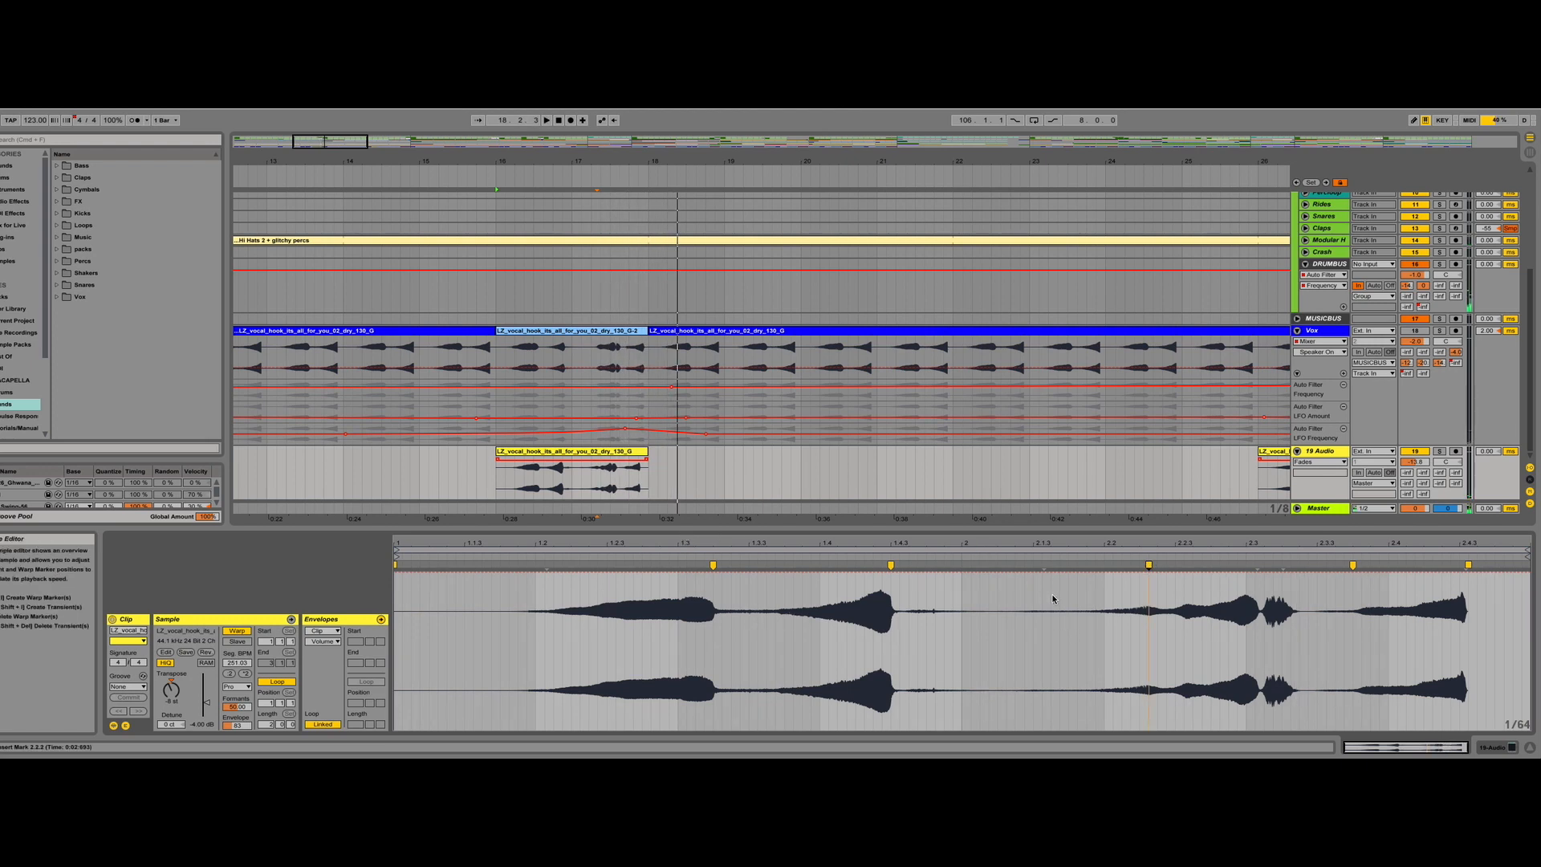
{"action": "mouse_move", "coordinate": [1001, 570]}
{"action": "left_mouse_down"}
{"action": "mouse_move", "coordinate": [1003, 635]}
{"action": "mouse_move", "coordinate": [1010, 573]}
{"action": "left_mouse_up"}
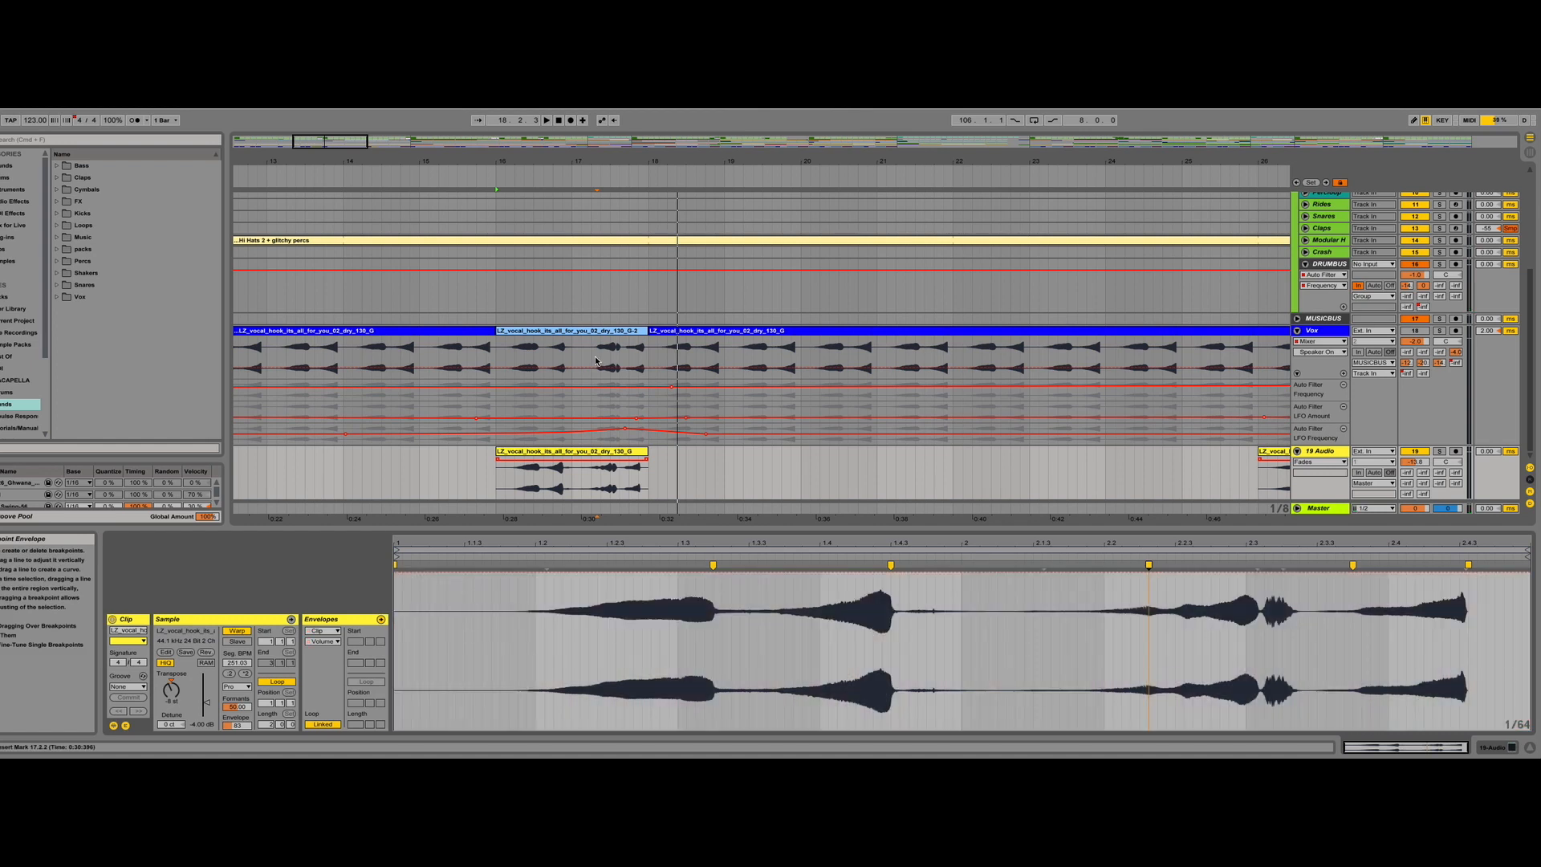
- Split the reversed clip on 19 Audio between its first and second swells and extend the second part's start slightly earlier
{"action": "left_click", "coordinate": [575, 453]}
{"action": "scroll", "coordinate": [575, 453], "scroll_direction": "left", "scroll_amount": 3}
{"action": "scroll", "coordinate": [575, 452], "scroll_direction": "left", "scroll_amount": 3}
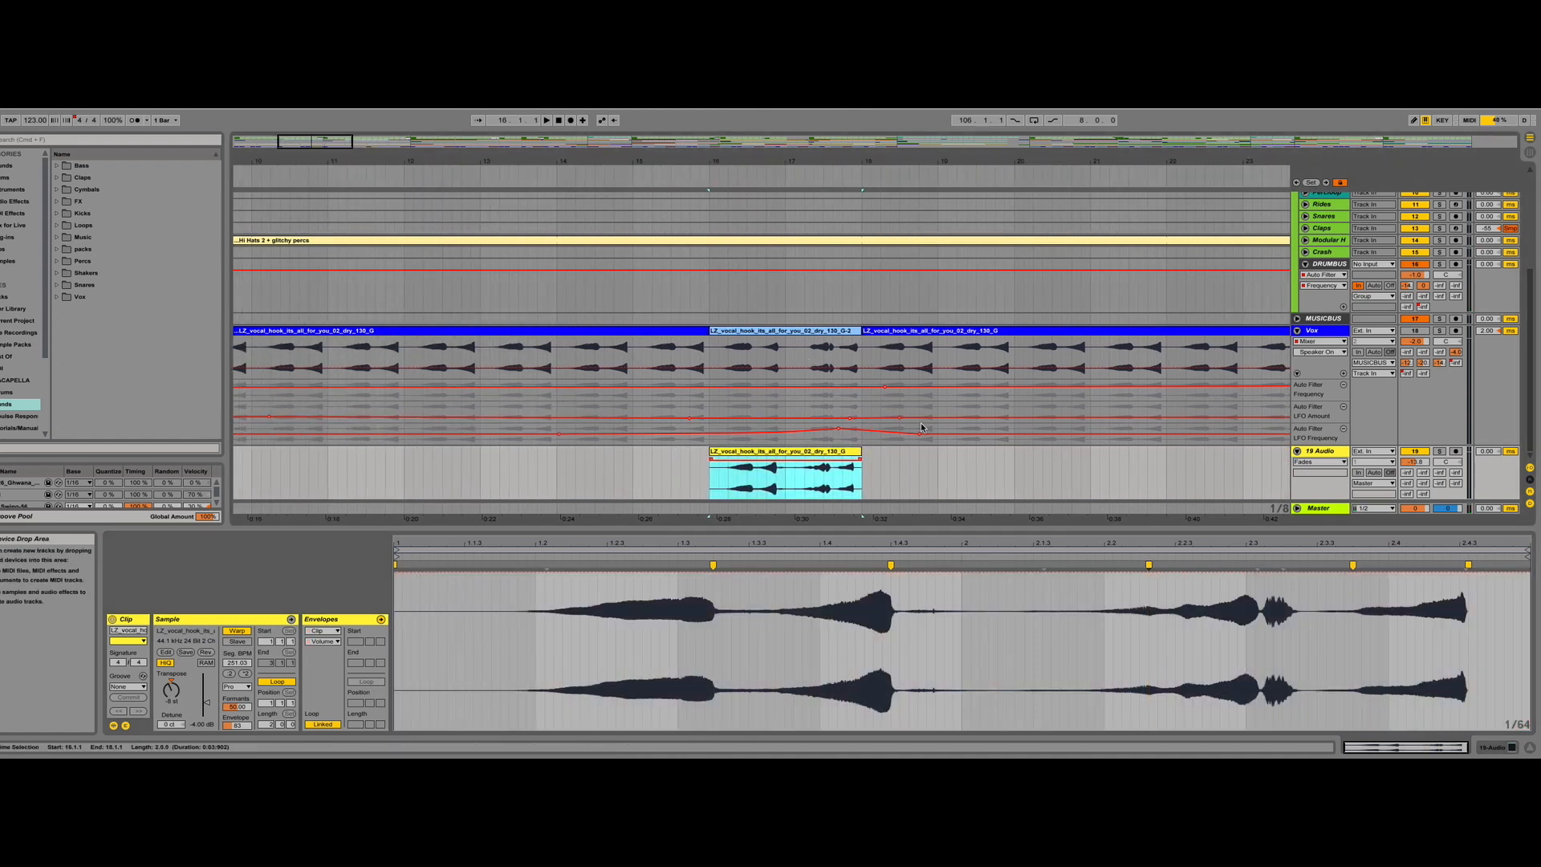
{"action": "left_click", "coordinate": [841, 357]}
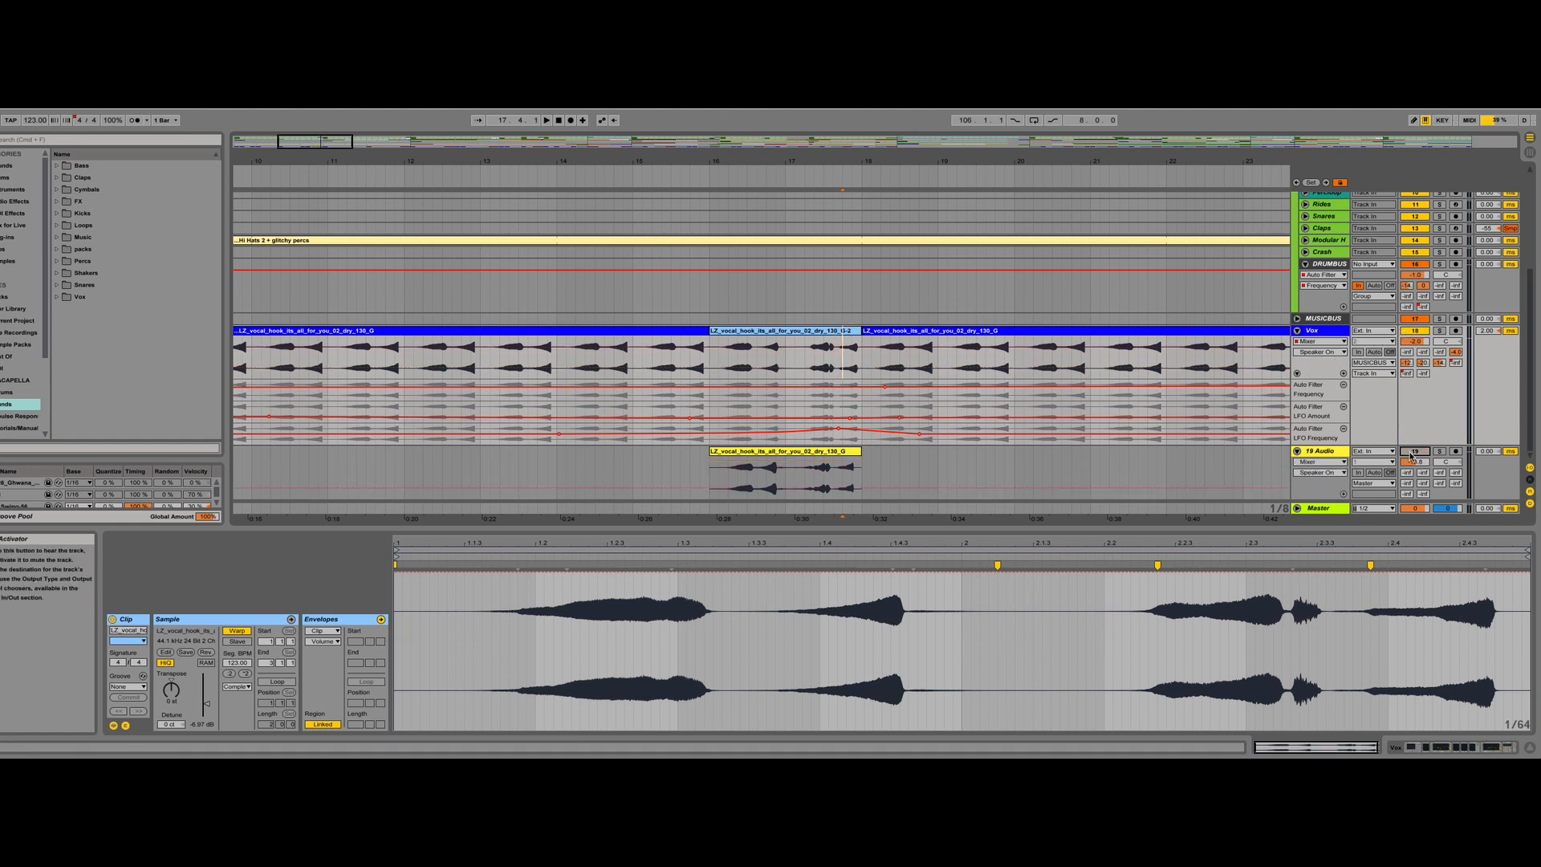
{"action": "left_click", "coordinate": [757, 486]}
{"action": "key", "text": "super+e"}
{"action": "left_click", "coordinate": [764, 458]}
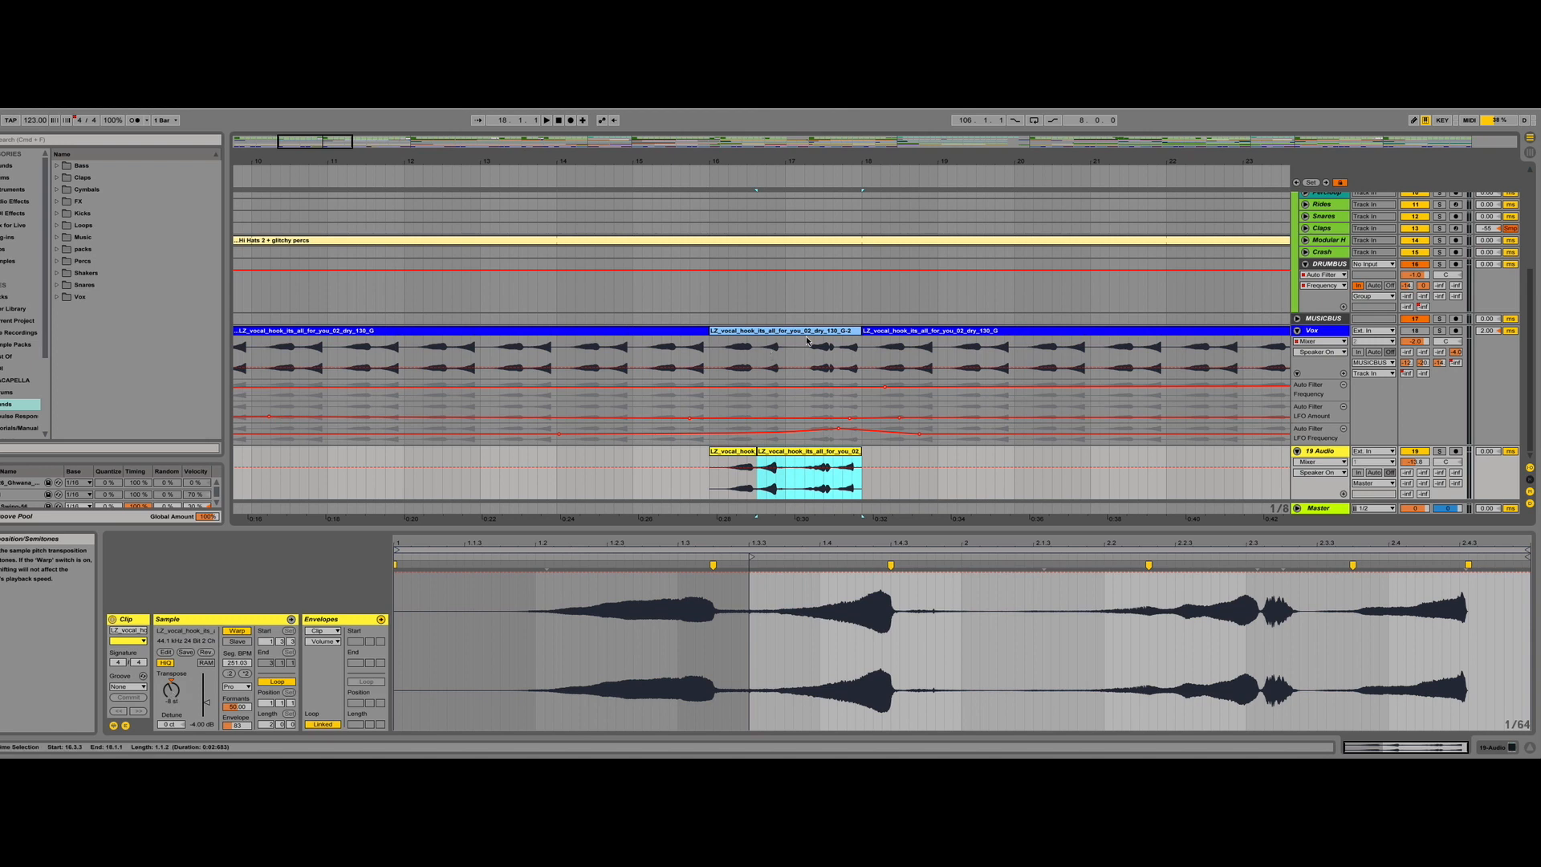
{"action": "left_click_drag", "start_coordinate": [760, 449], "coordinate": [755, 449]}
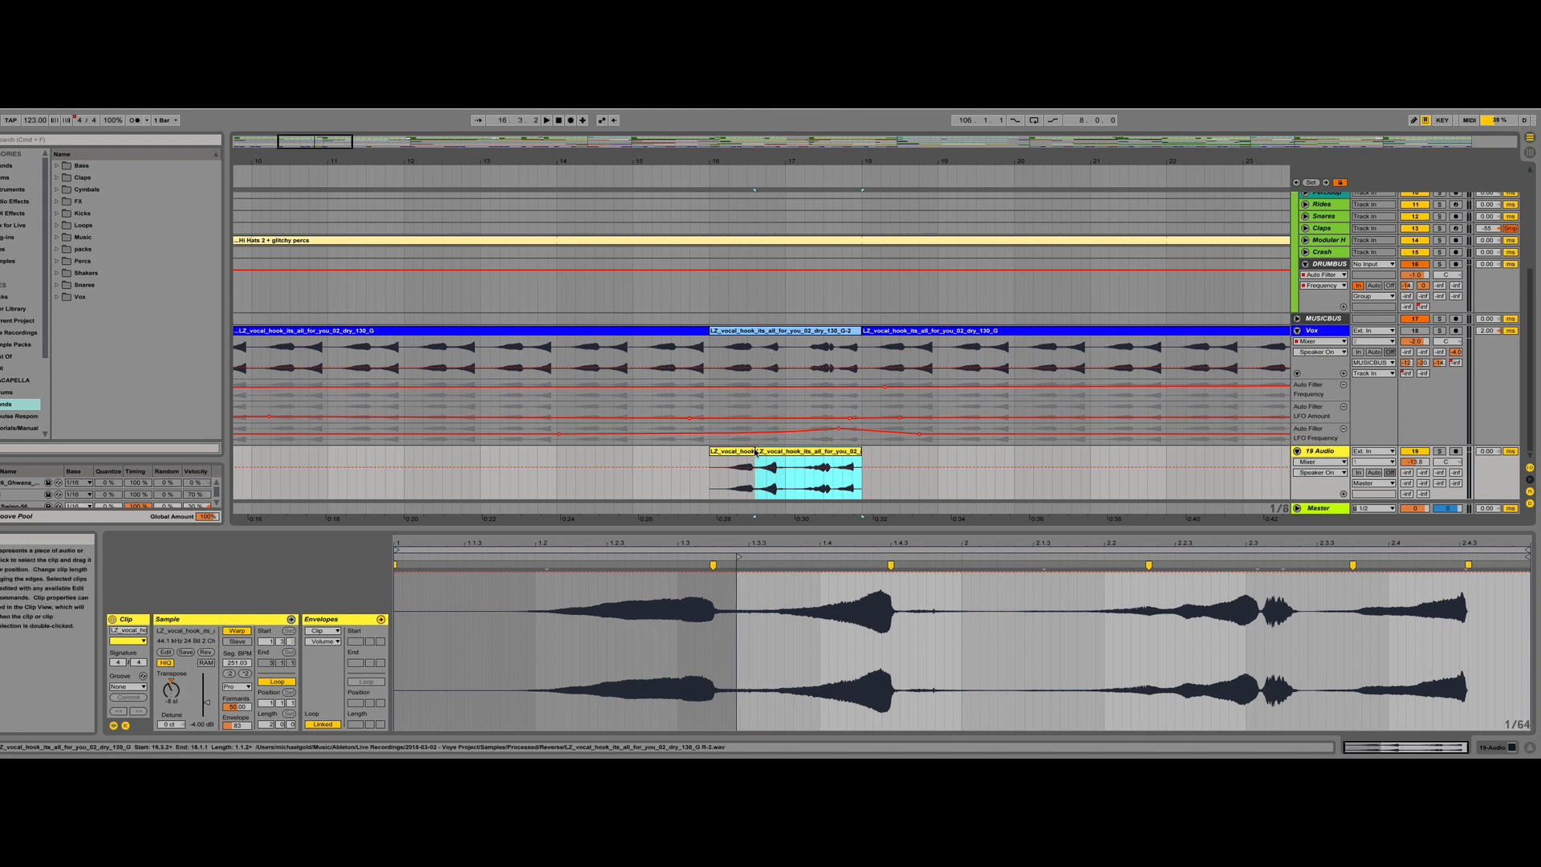
- Lower the Formants amount of the second part of the reversed clip and replay the fill
{"action": "left_click", "coordinate": [170, 695]}
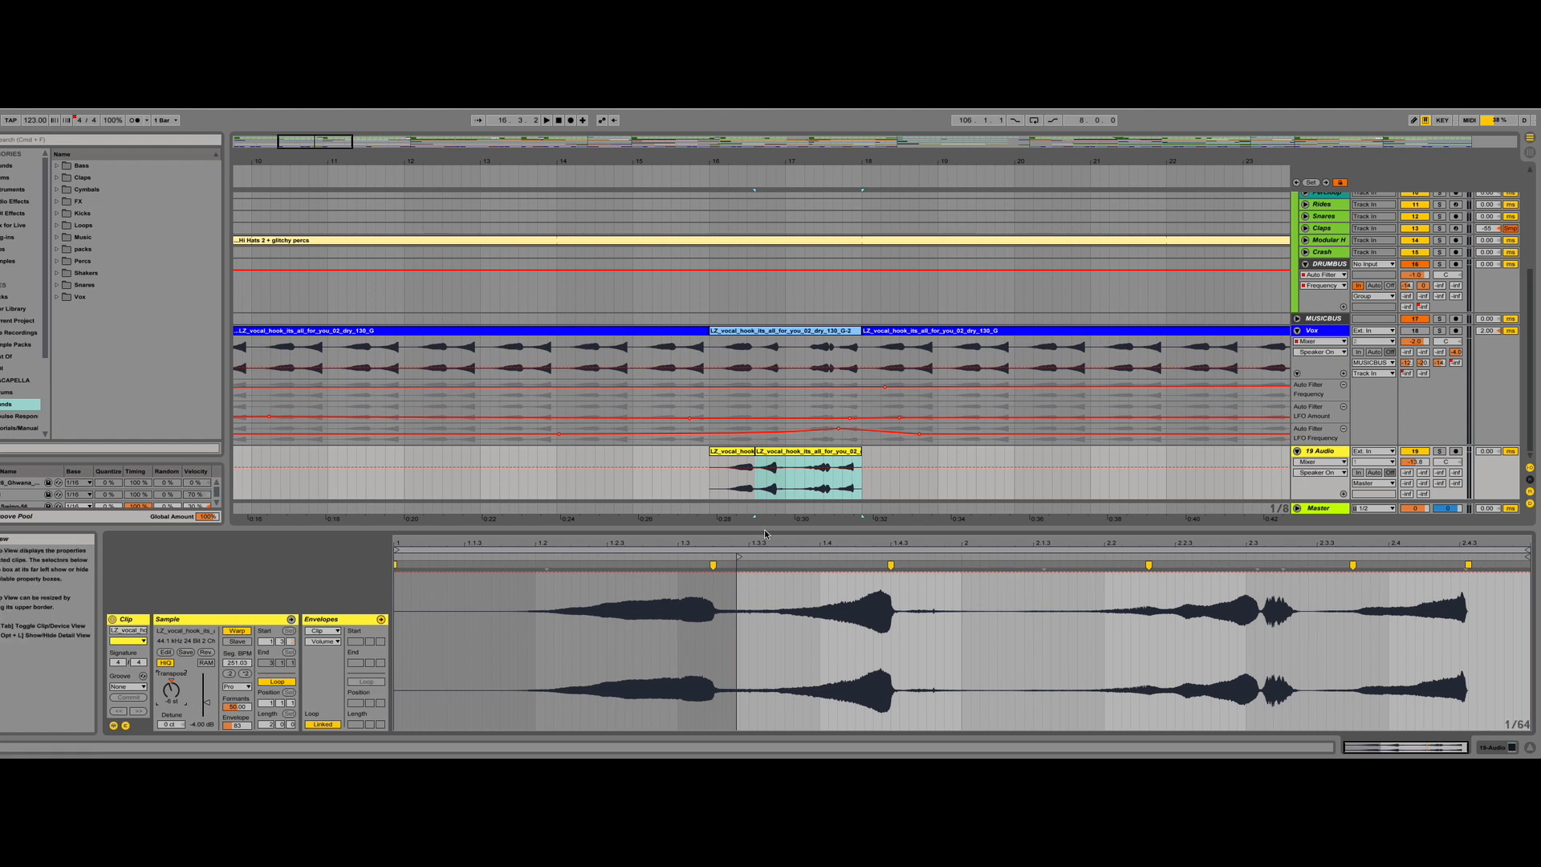
{"action": "key", "text": "space"}
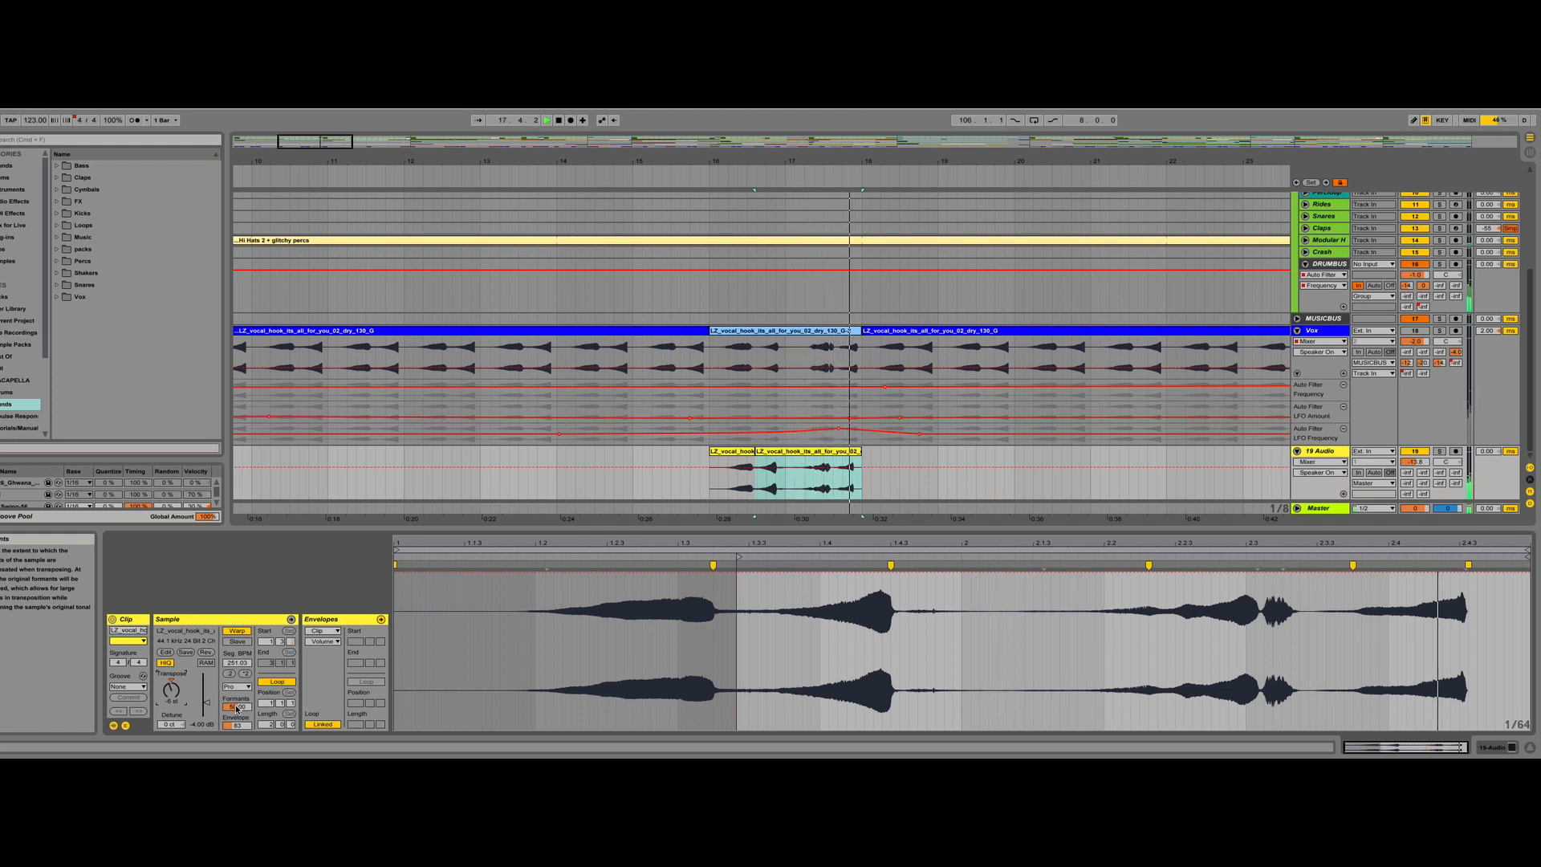
{"action": "key", "text": "space"}
{"action": "key", "text": "space"}
{"action": "left_click_drag", "start_coordinate": [236, 709], "coordinate": [236, 718]}
{"action": "key", "text": "space"}
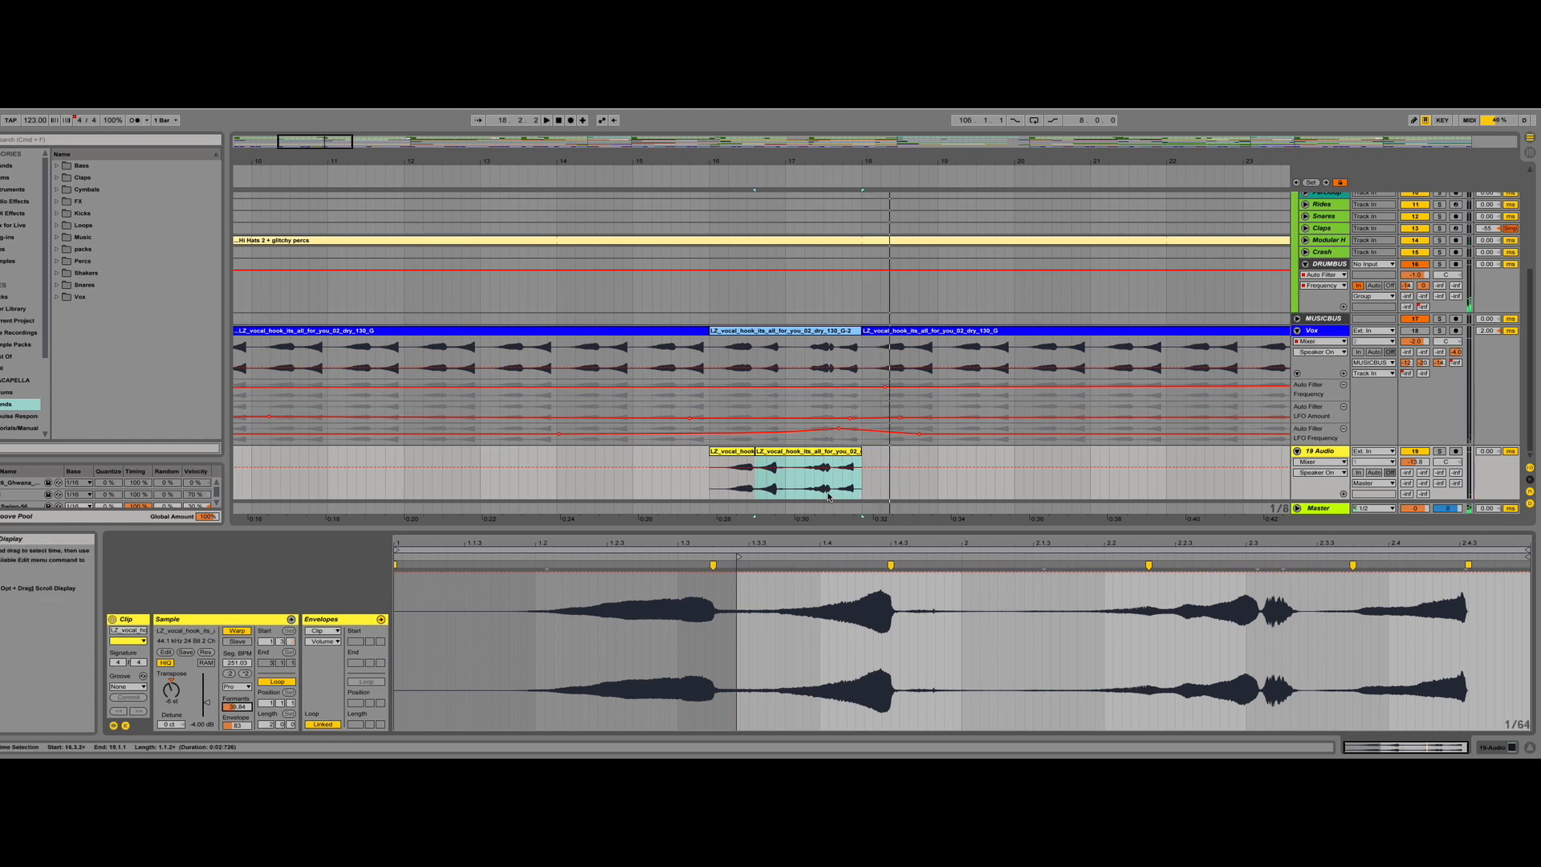
- Solo the Vox track and play the vocal from bar 16
{"action": "left_click", "coordinate": [733, 476]}
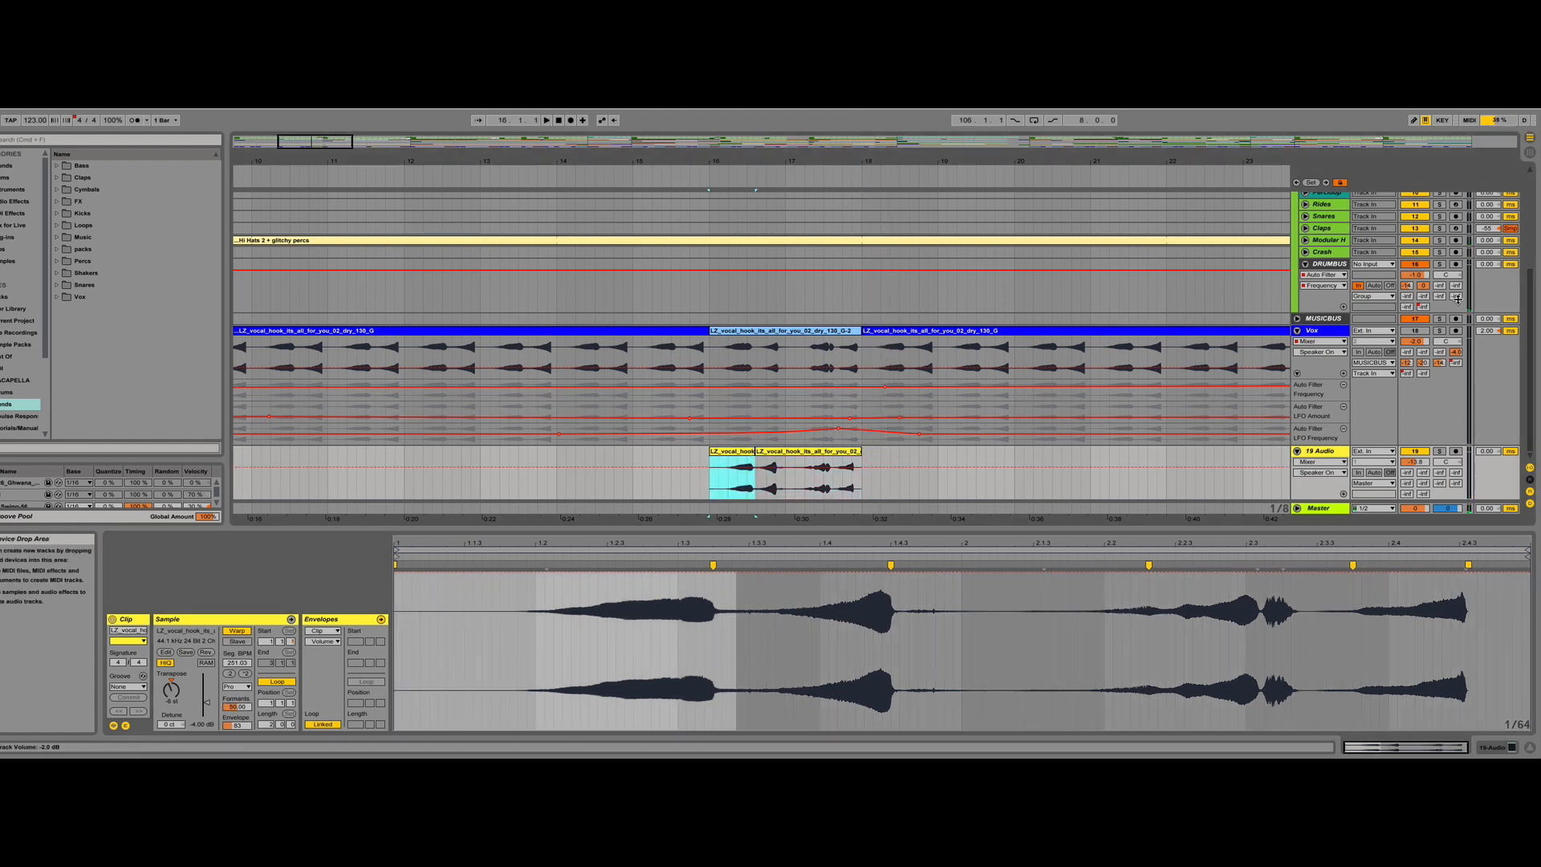
{"action": "key", "text": "space"}
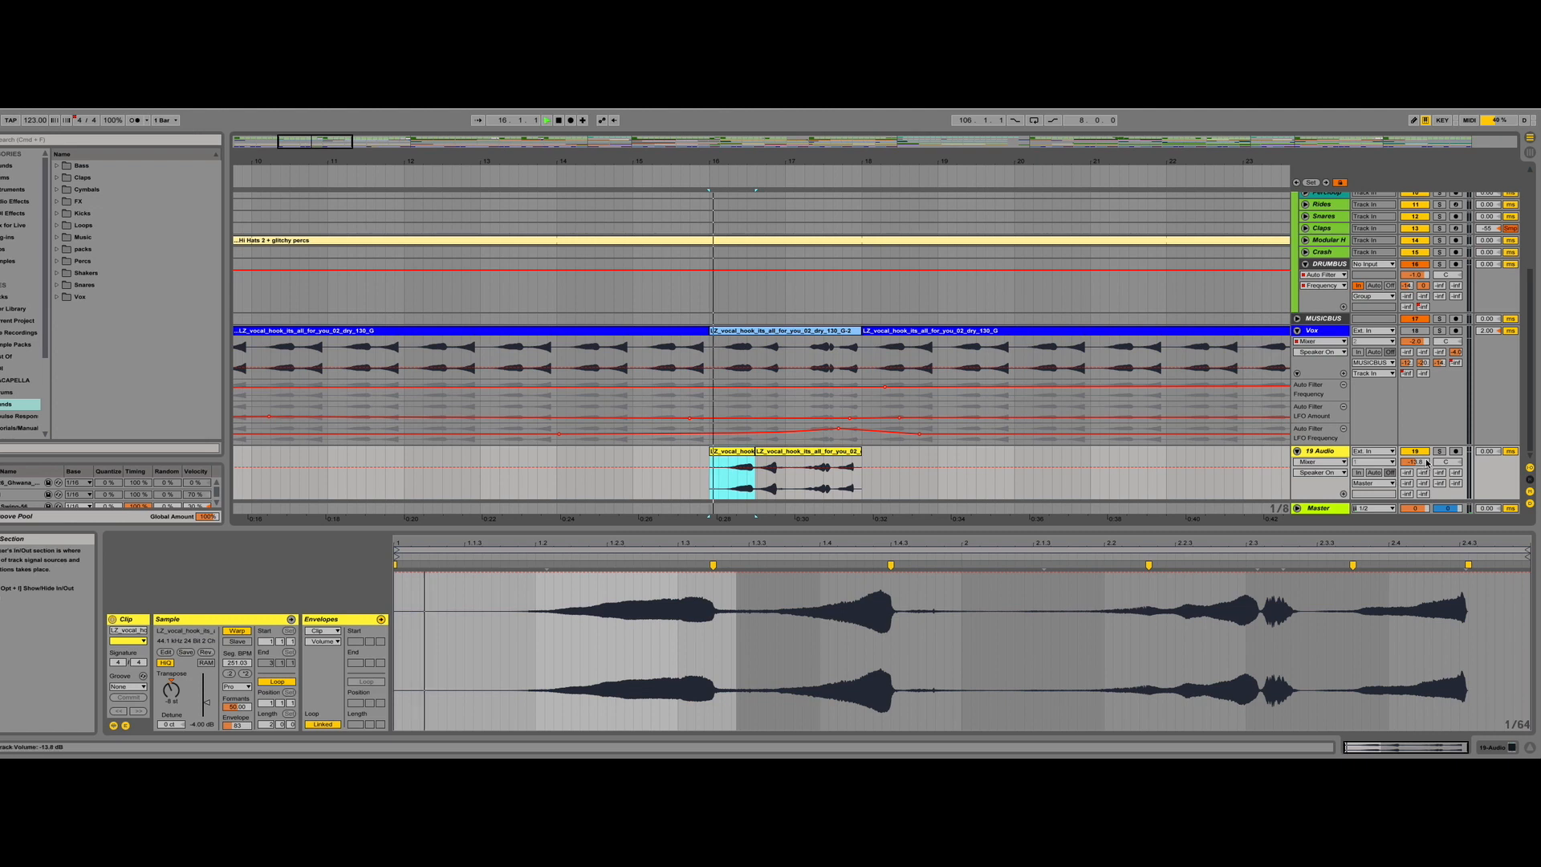
{"action": "left_click", "coordinate": [1441, 330]}
{"action": "key", "text": "space"}
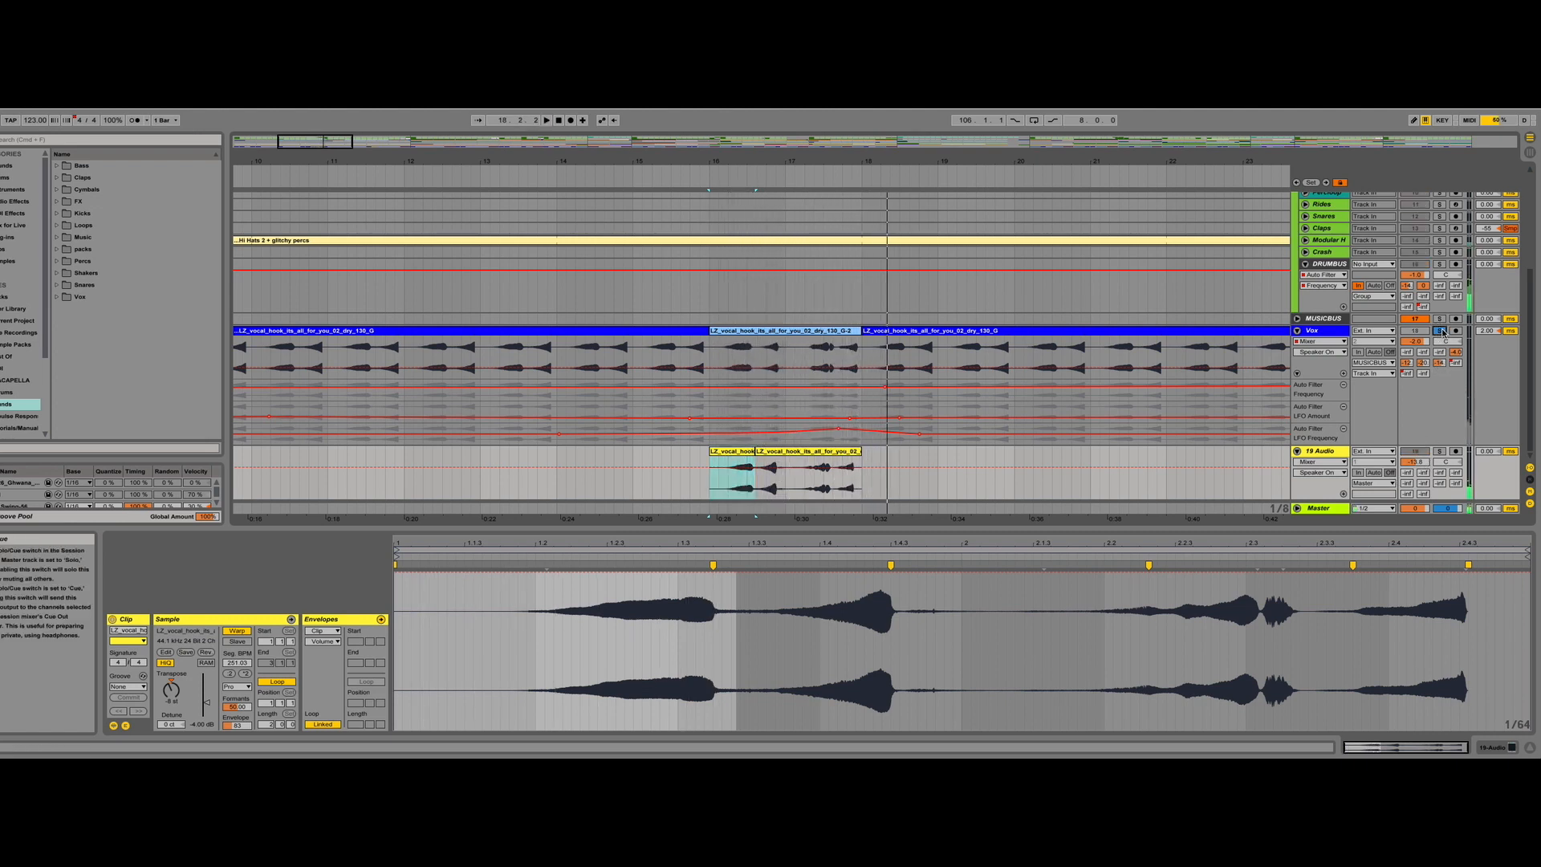
{"action": "key", "text": "space"}
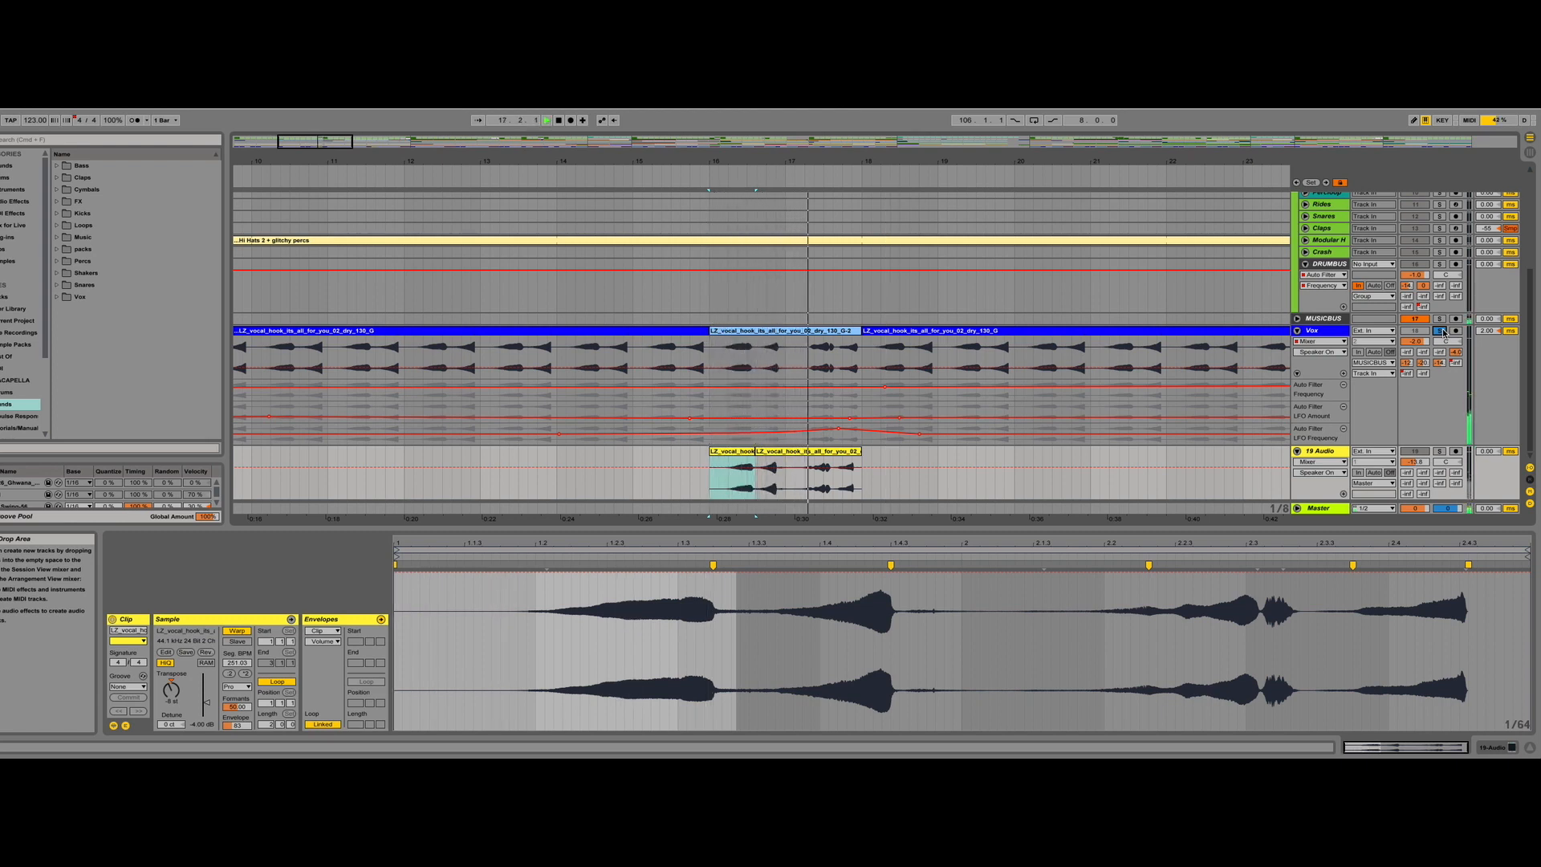
{"action": "key", "text": "space"}
- Show the Vox track's devices, bypass the UAD Teletronix, both EQ Eights, UAD Neve, LFOTool and Auto Pan, and play the vocal
{"action": "double_click", "coordinate": [1349, 331]}
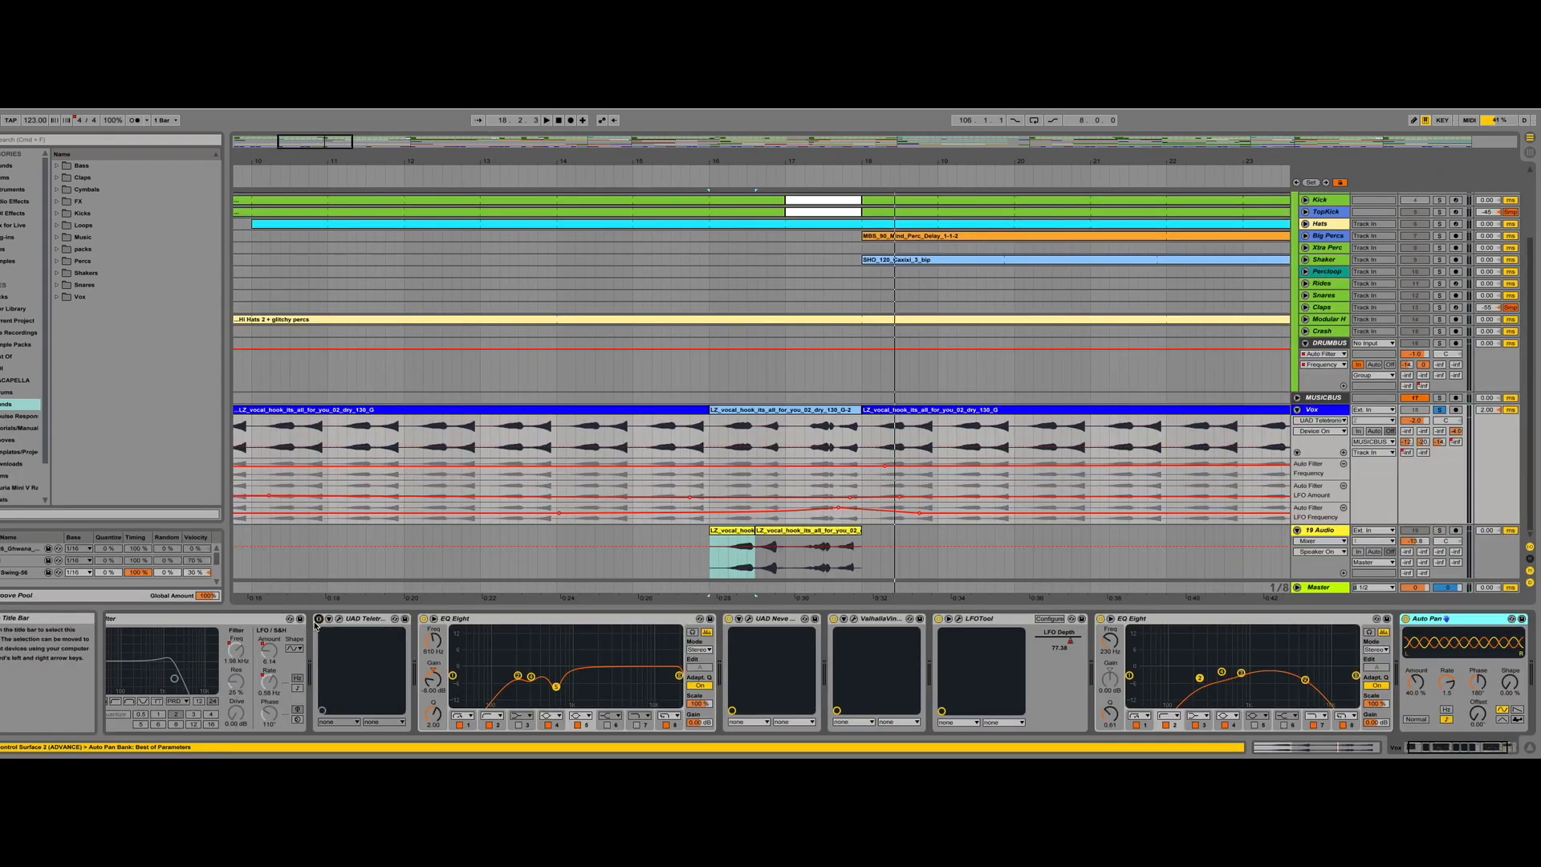
{"action": "left_click", "coordinate": [424, 620]}
{"action": "left_click", "coordinate": [766, 620]}
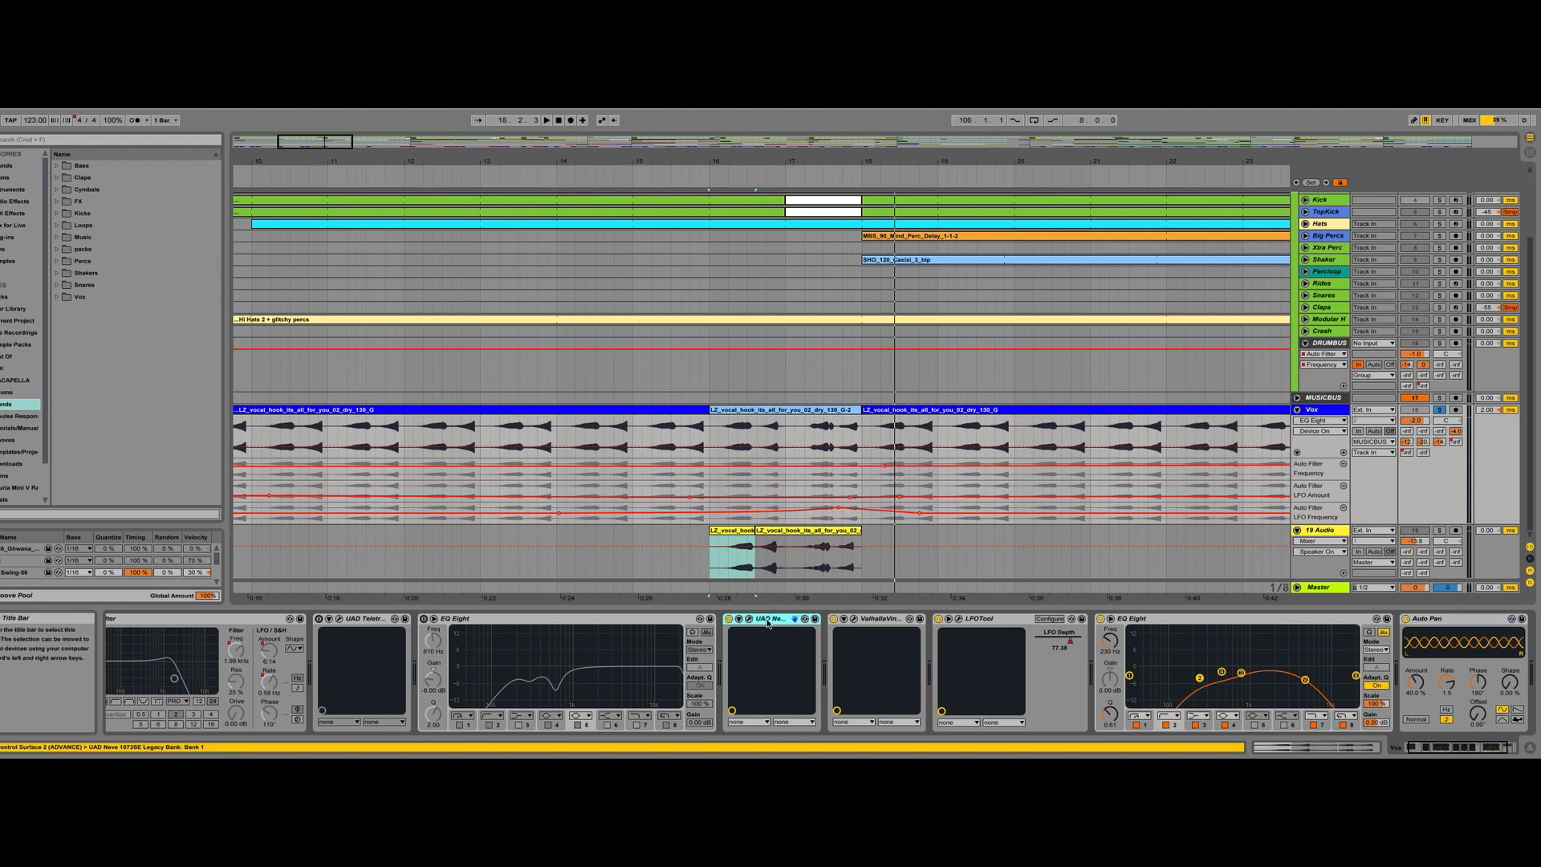
{"action": "key", "text": "0"}
{"action": "left_click", "coordinate": [865, 620]}
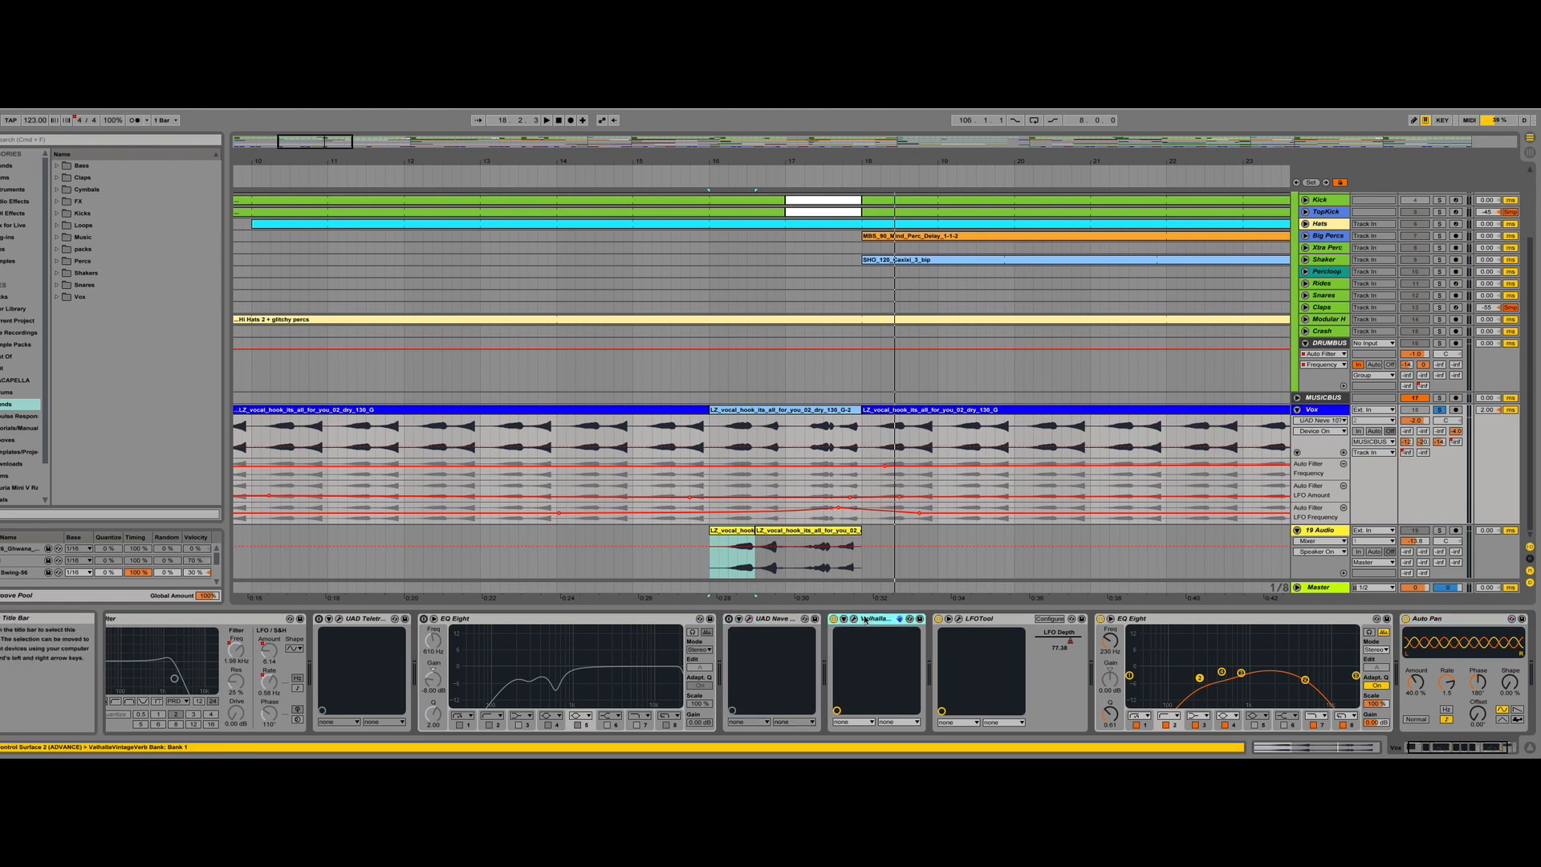
{"action": "left_click", "coordinate": [939, 620]}
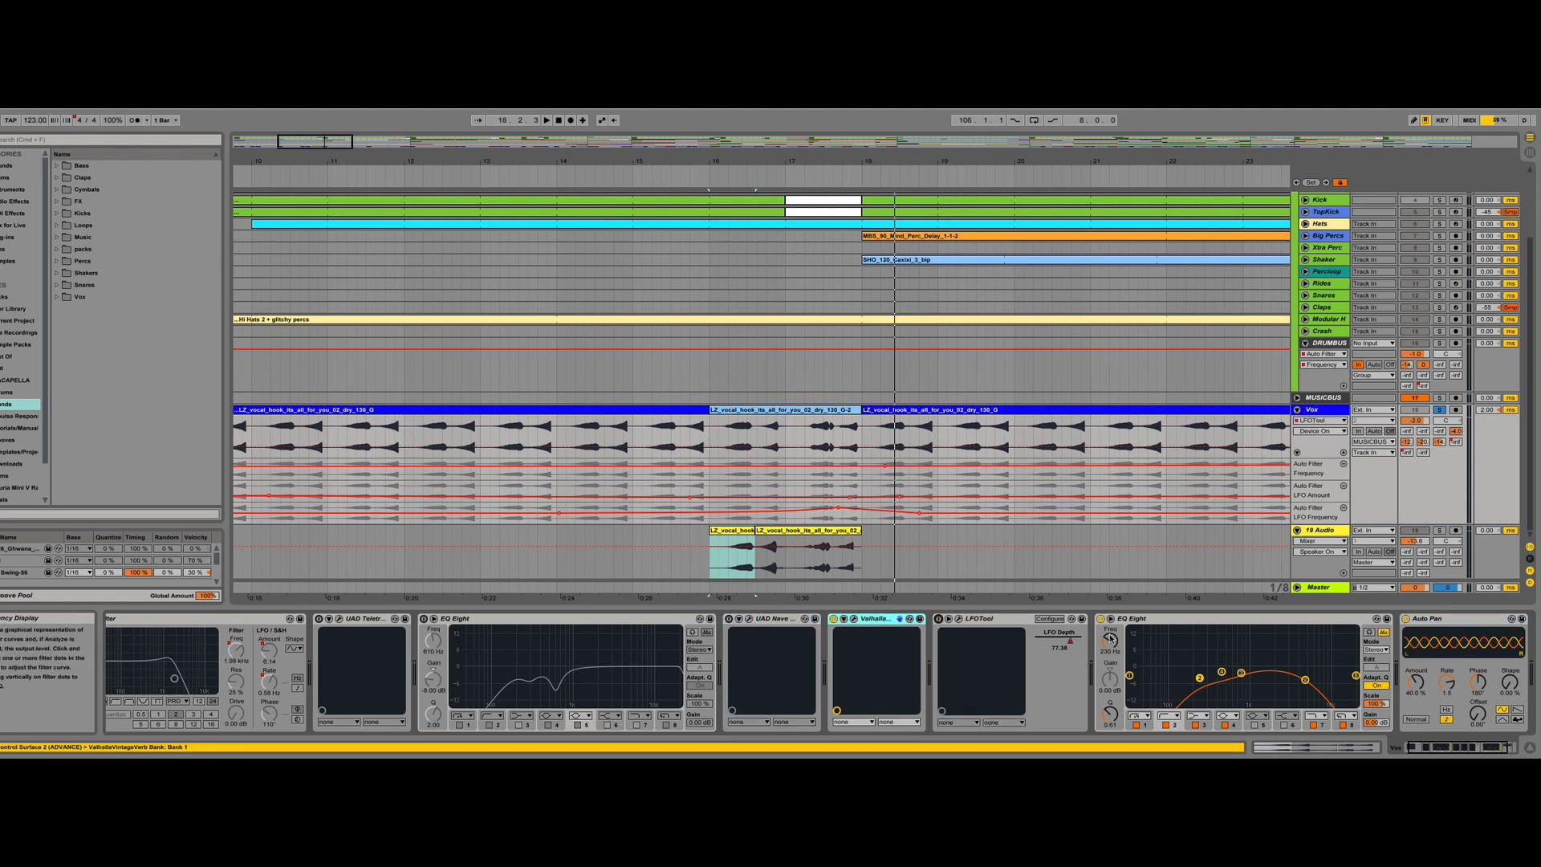
{"action": "left_click", "coordinate": [1101, 620]}
{"action": "scroll", "coordinate": [1101, 620], "scroll_direction": "right", "scroll_amount": 3}
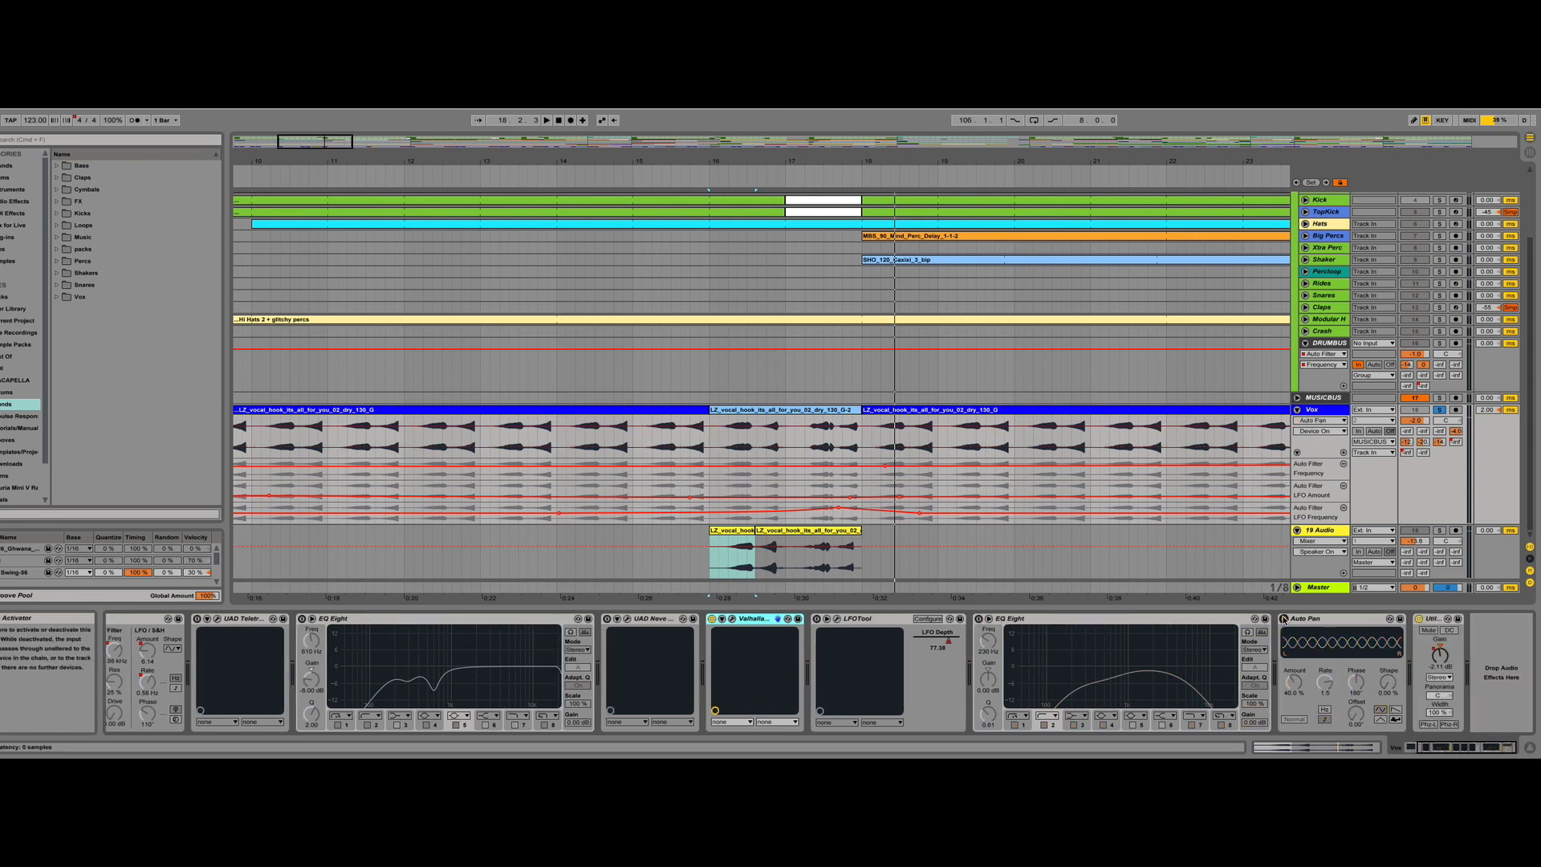
{"action": "left_click", "coordinate": [1283, 620]}
{"action": "scroll", "coordinate": [1283, 620], "scroll_direction": "left", "scroll_amount": 4}
{"action": "key", "text": "space"}
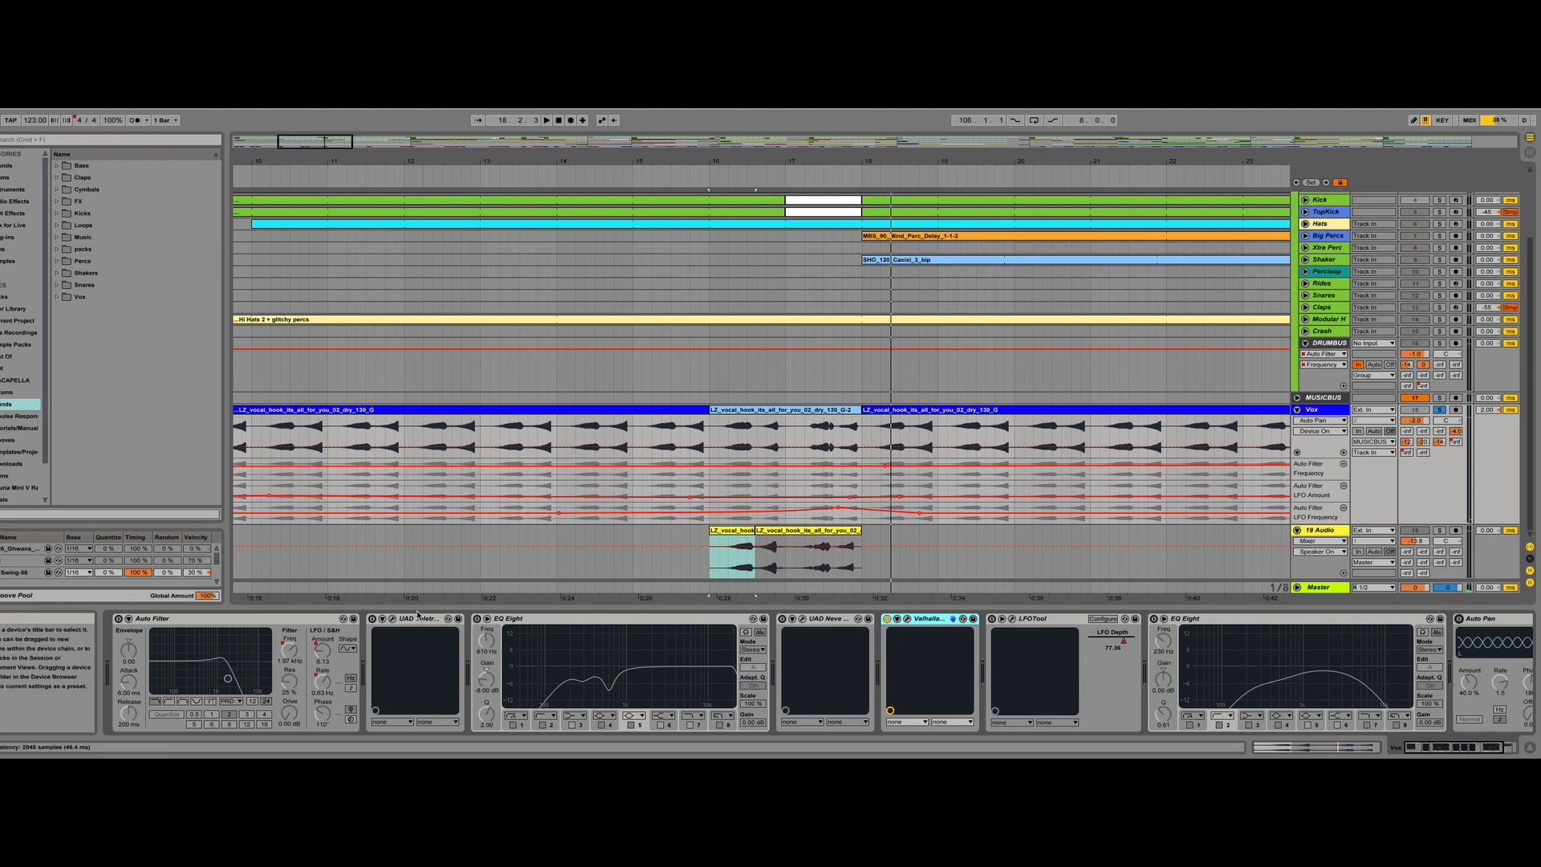
- Re-enable the UAD Teletronix LA-2A compressor on Vox, open its window and replay the vocal
{"action": "left_click", "coordinate": [393, 620]}
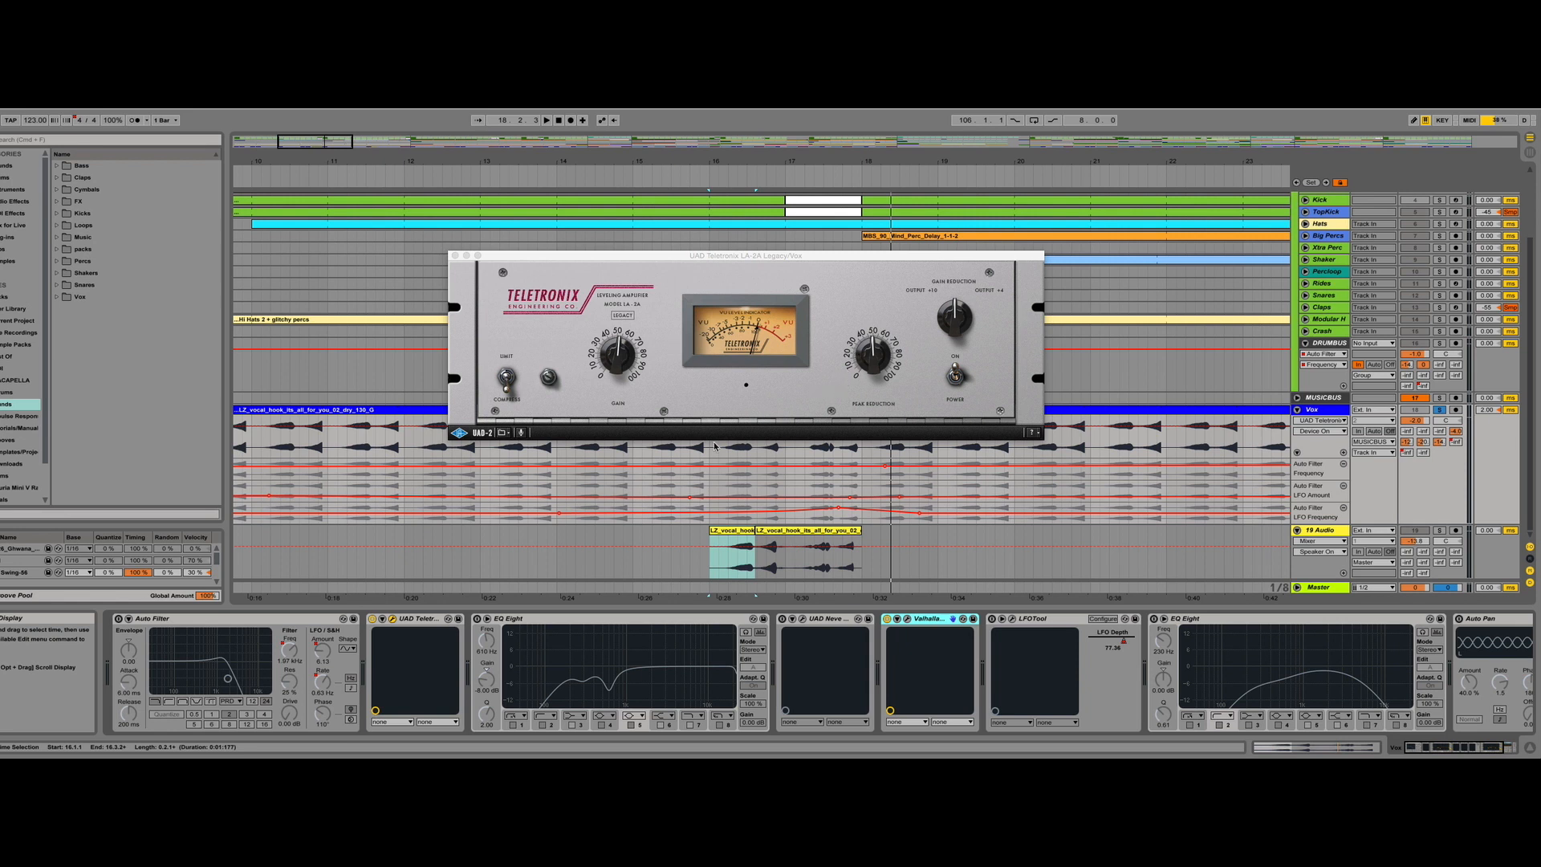
{"action": "left_click_drag", "start_coordinate": [782, 258], "coordinate": [783, 208]}
{"action": "key", "text": "space"}
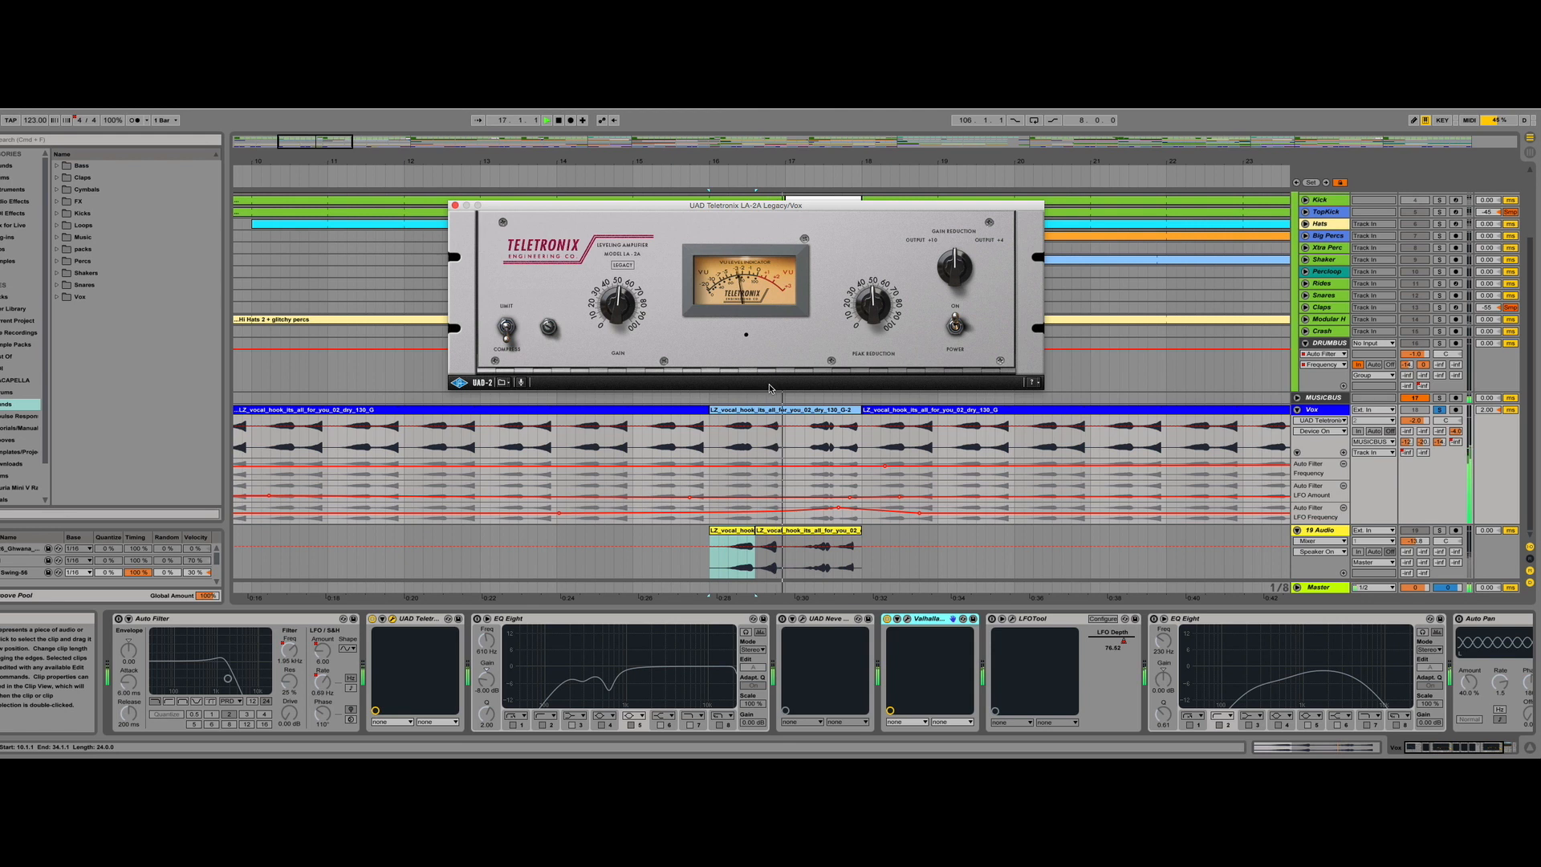
- Re-enable the first EQ Eight and the UAD Neve on Vox, and inspect the Neve's settings window
{"action": "left_click", "coordinate": [497, 619]}
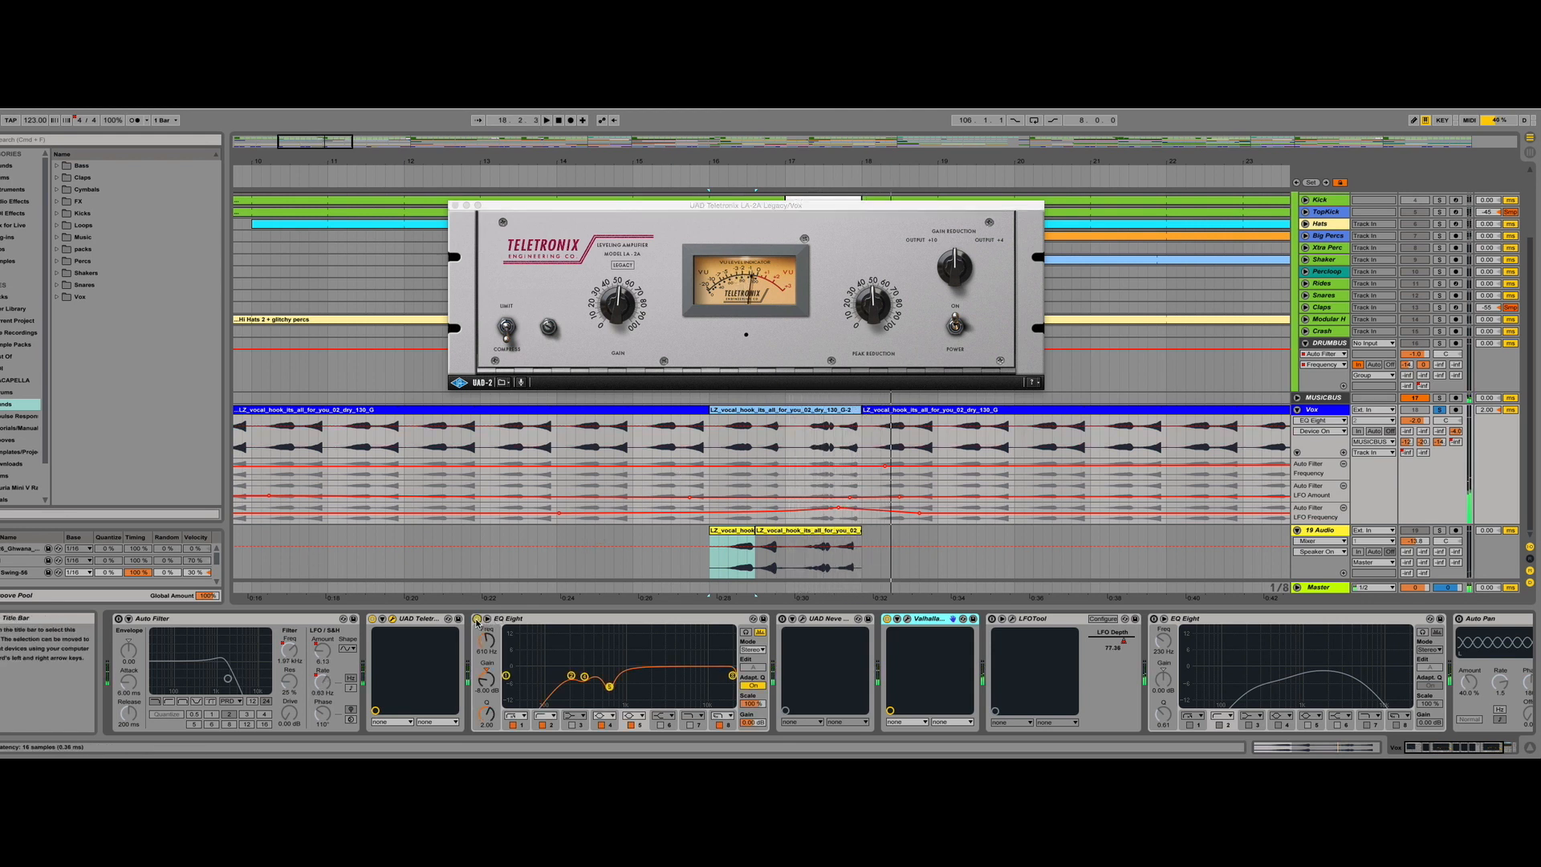
{"action": "left_click", "coordinate": [790, 623]}
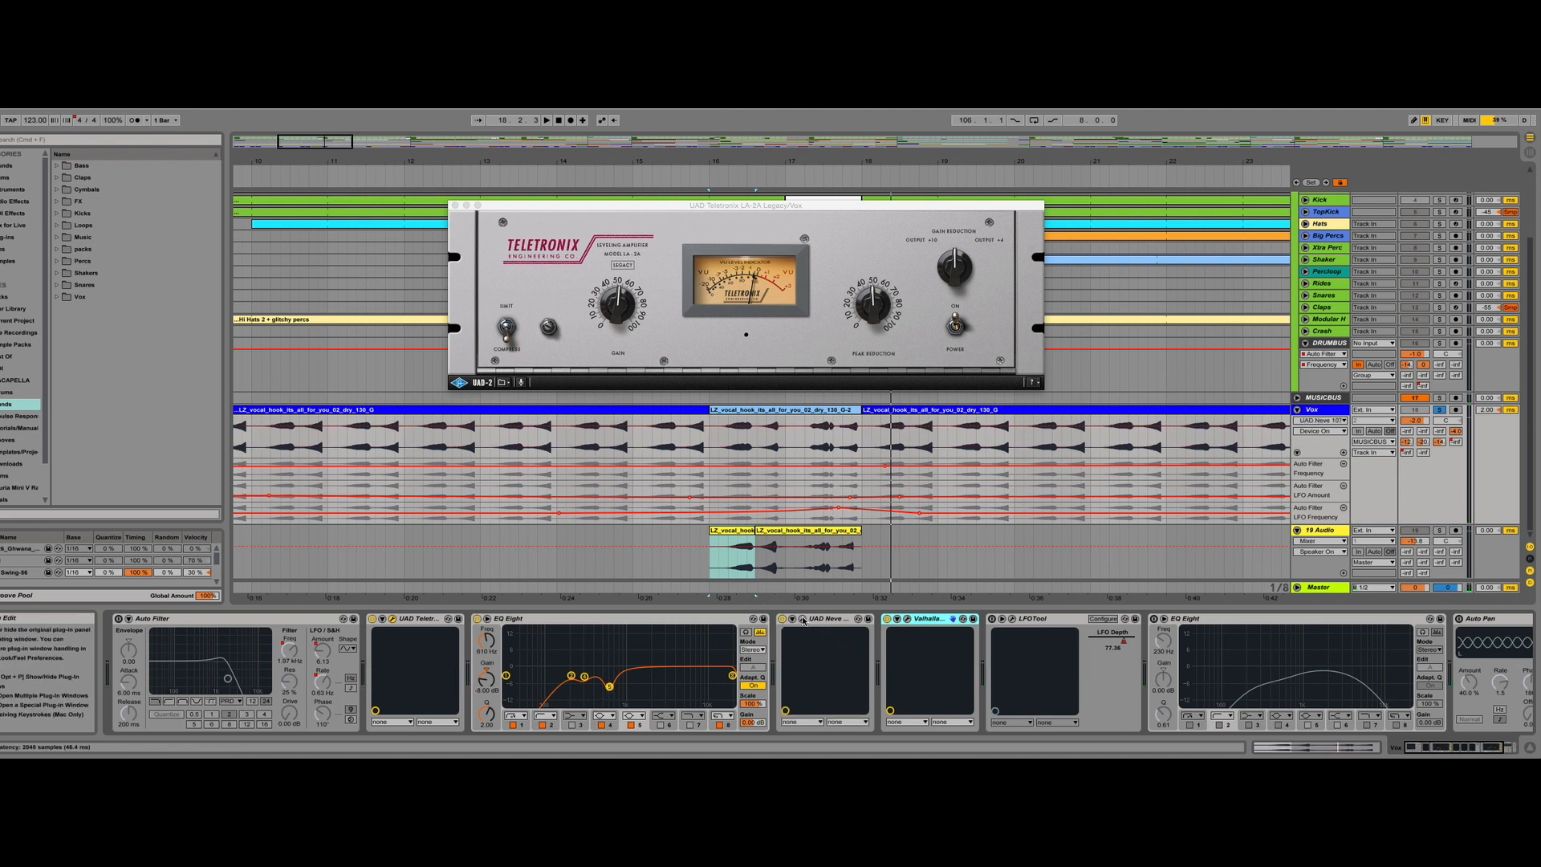
{"action": "left_click", "coordinate": [803, 621]}
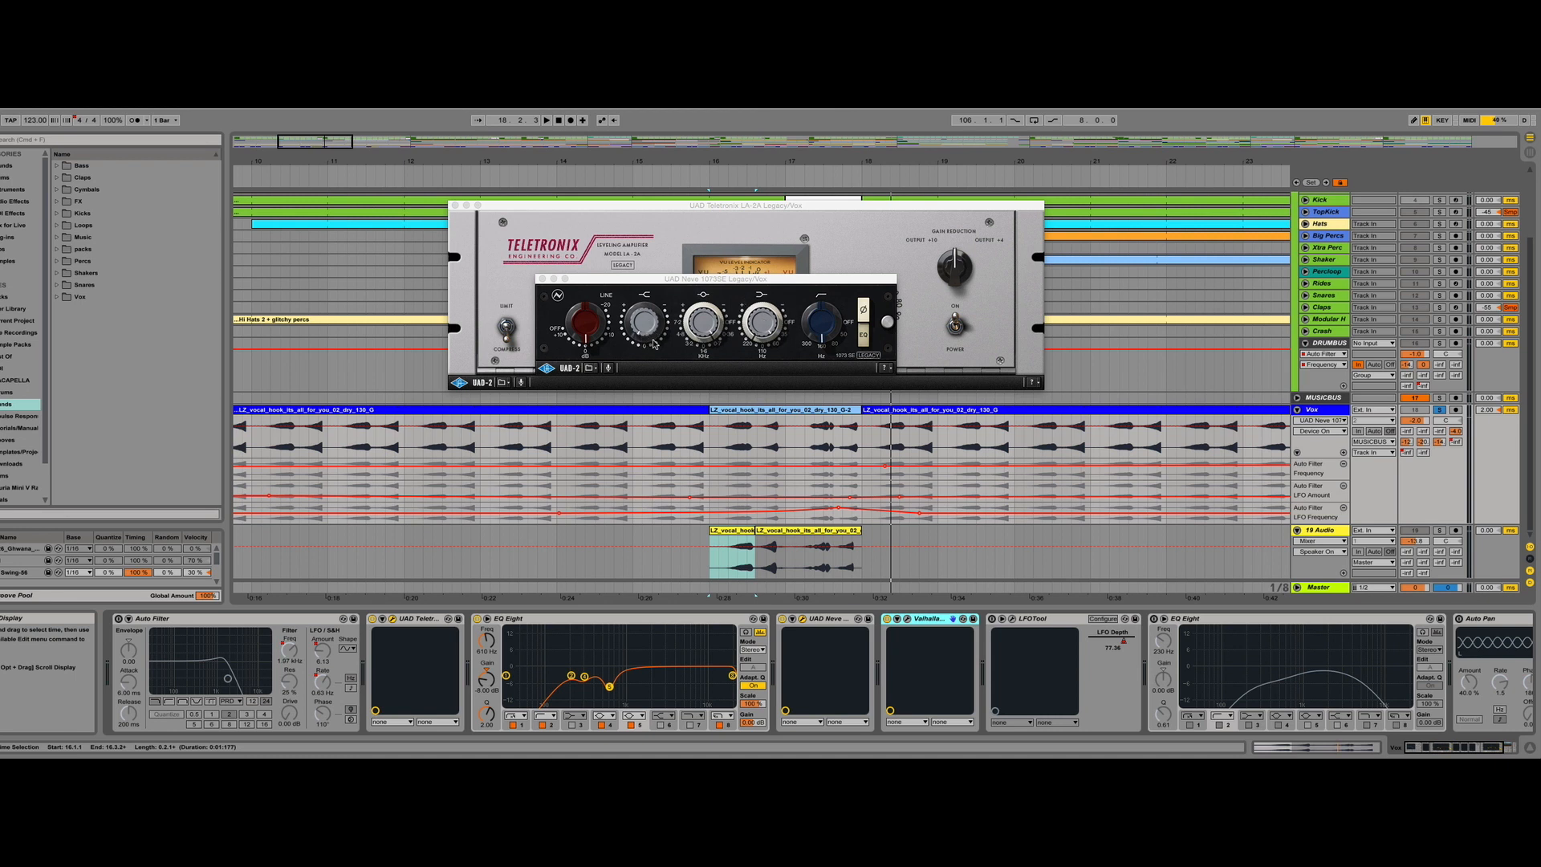
{"action": "left_click", "coordinate": [542, 278]}
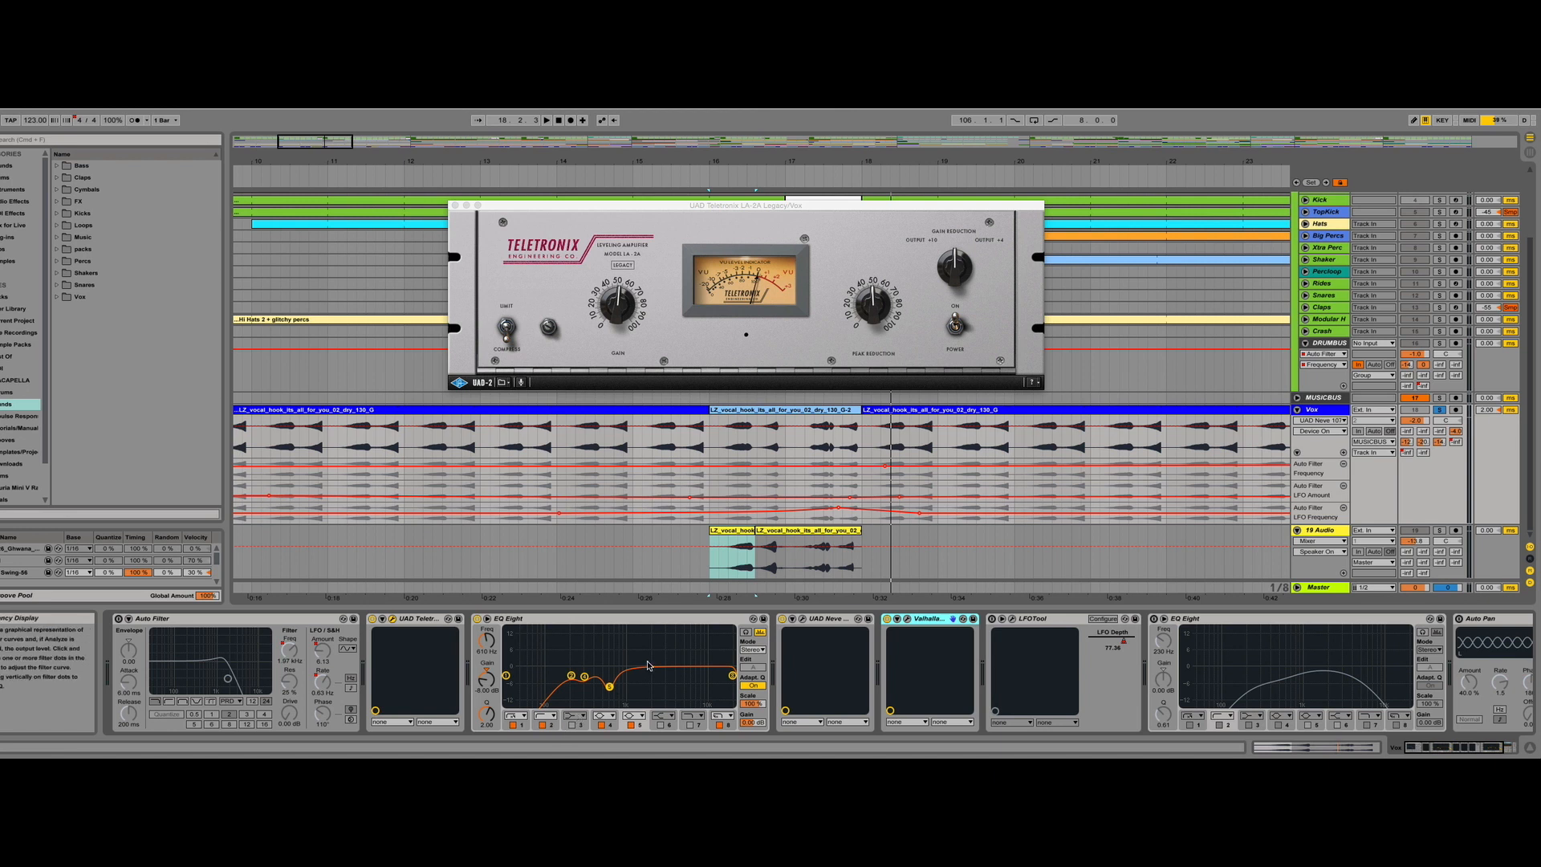
- Re-enable the second EQ Eight and LFOTool on Vox, inspect the LFOTool curve, and close the plug-in windows
{"action": "left_click", "coordinate": [1153, 619]}
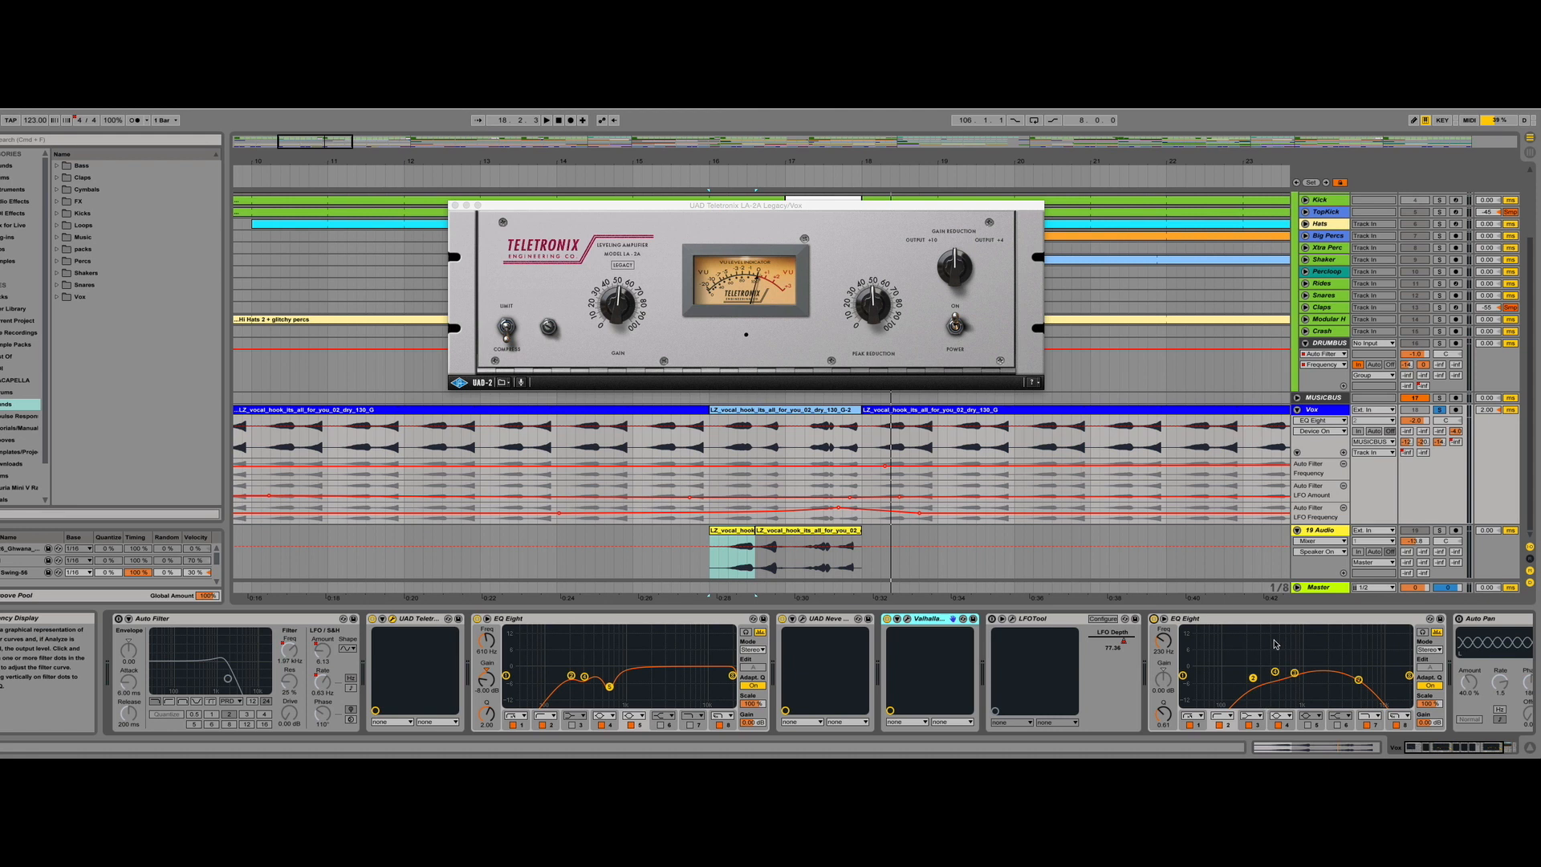
{"action": "left_click", "coordinate": [993, 619]}
{"action": "left_click", "coordinate": [1012, 619]}
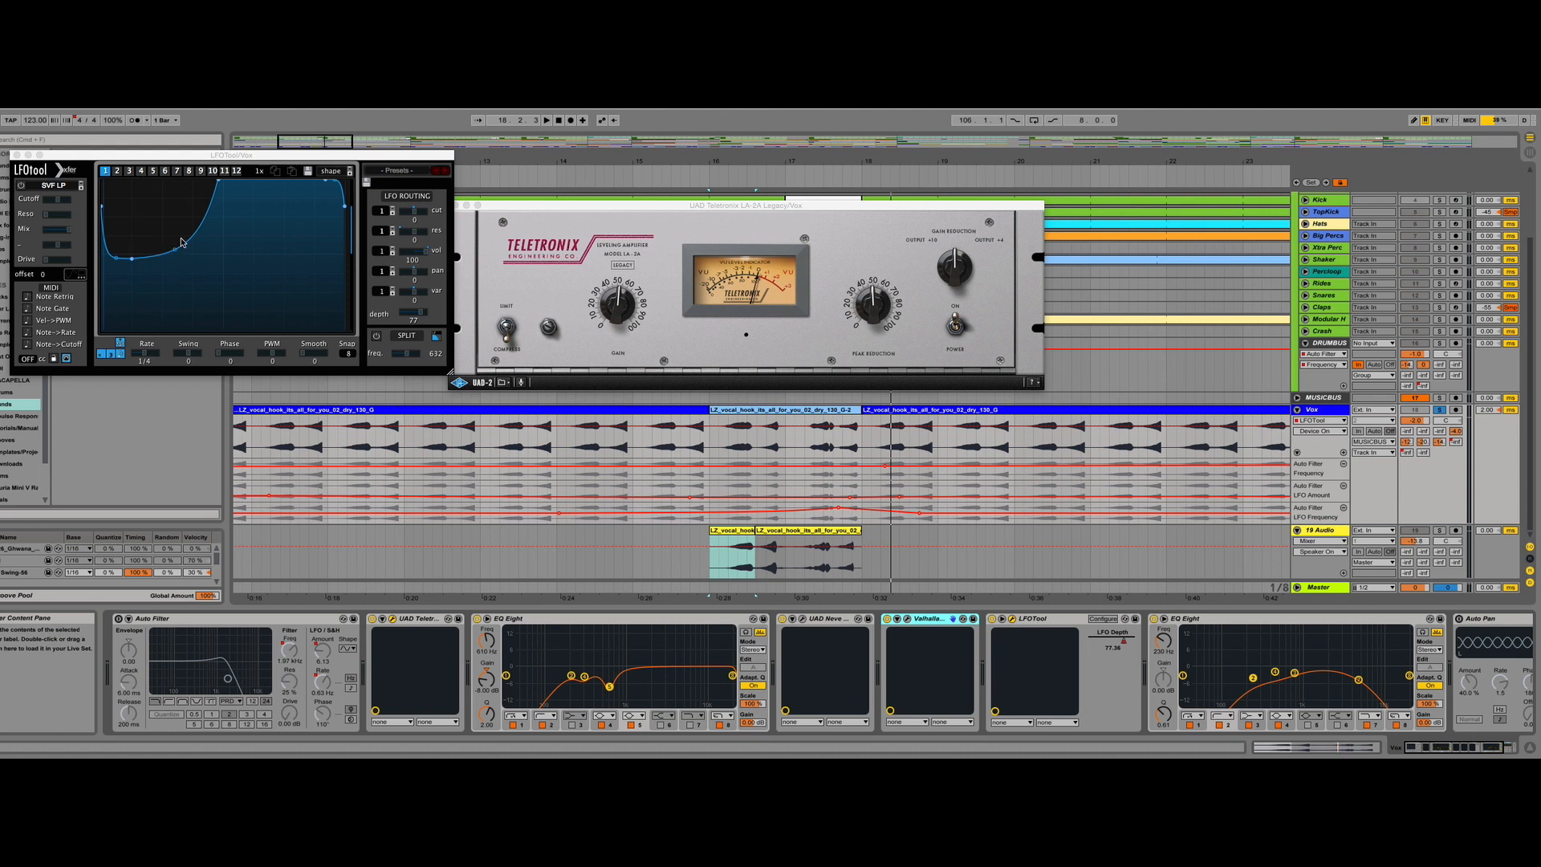
{"action": "left_click", "coordinate": [16, 156]}
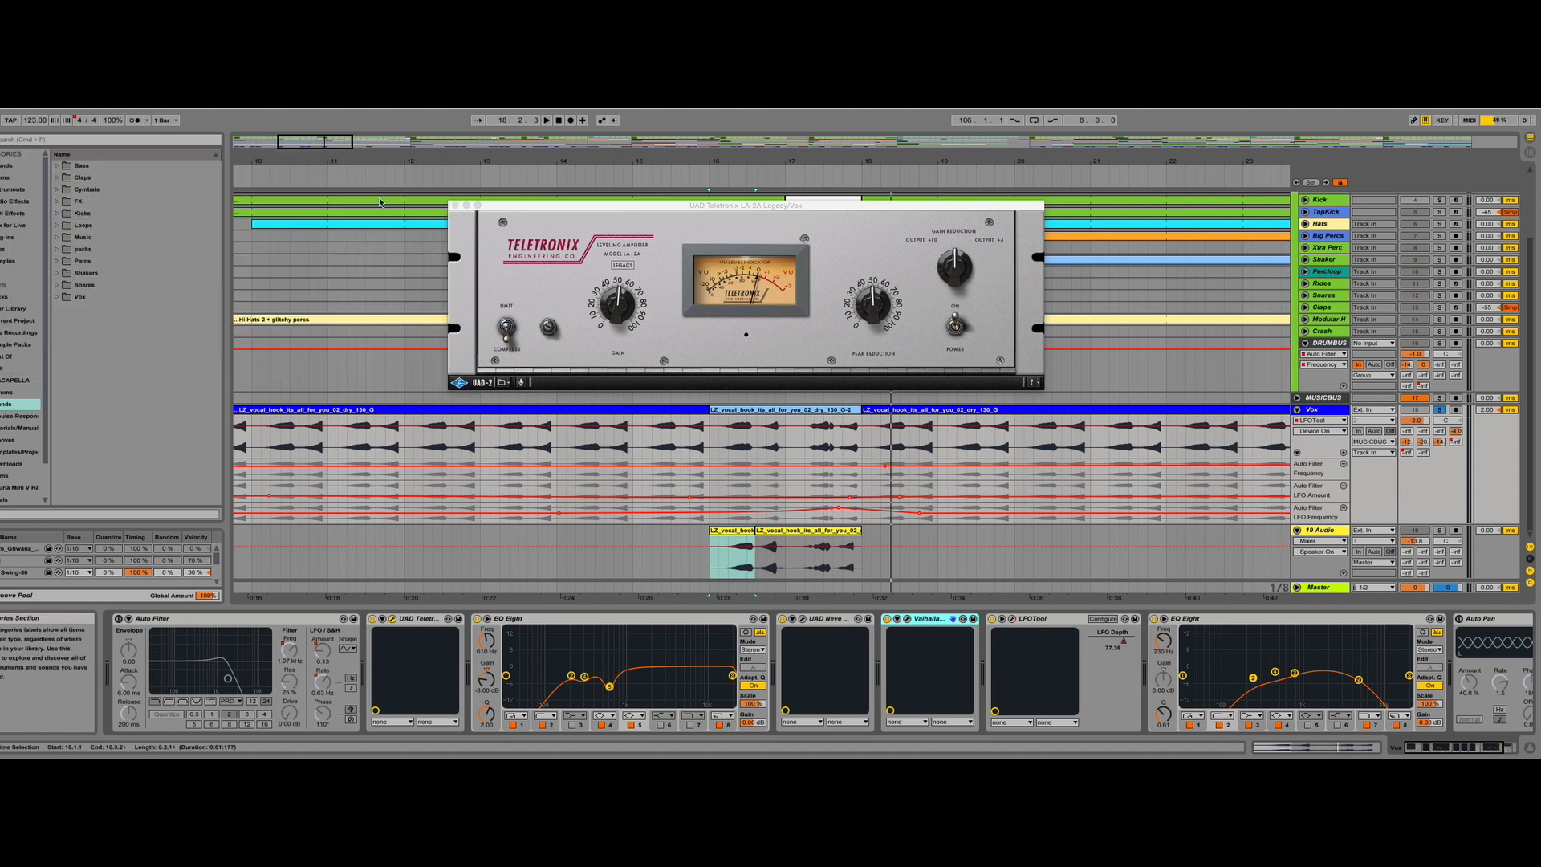
{"action": "left_click", "coordinate": [457, 208]}
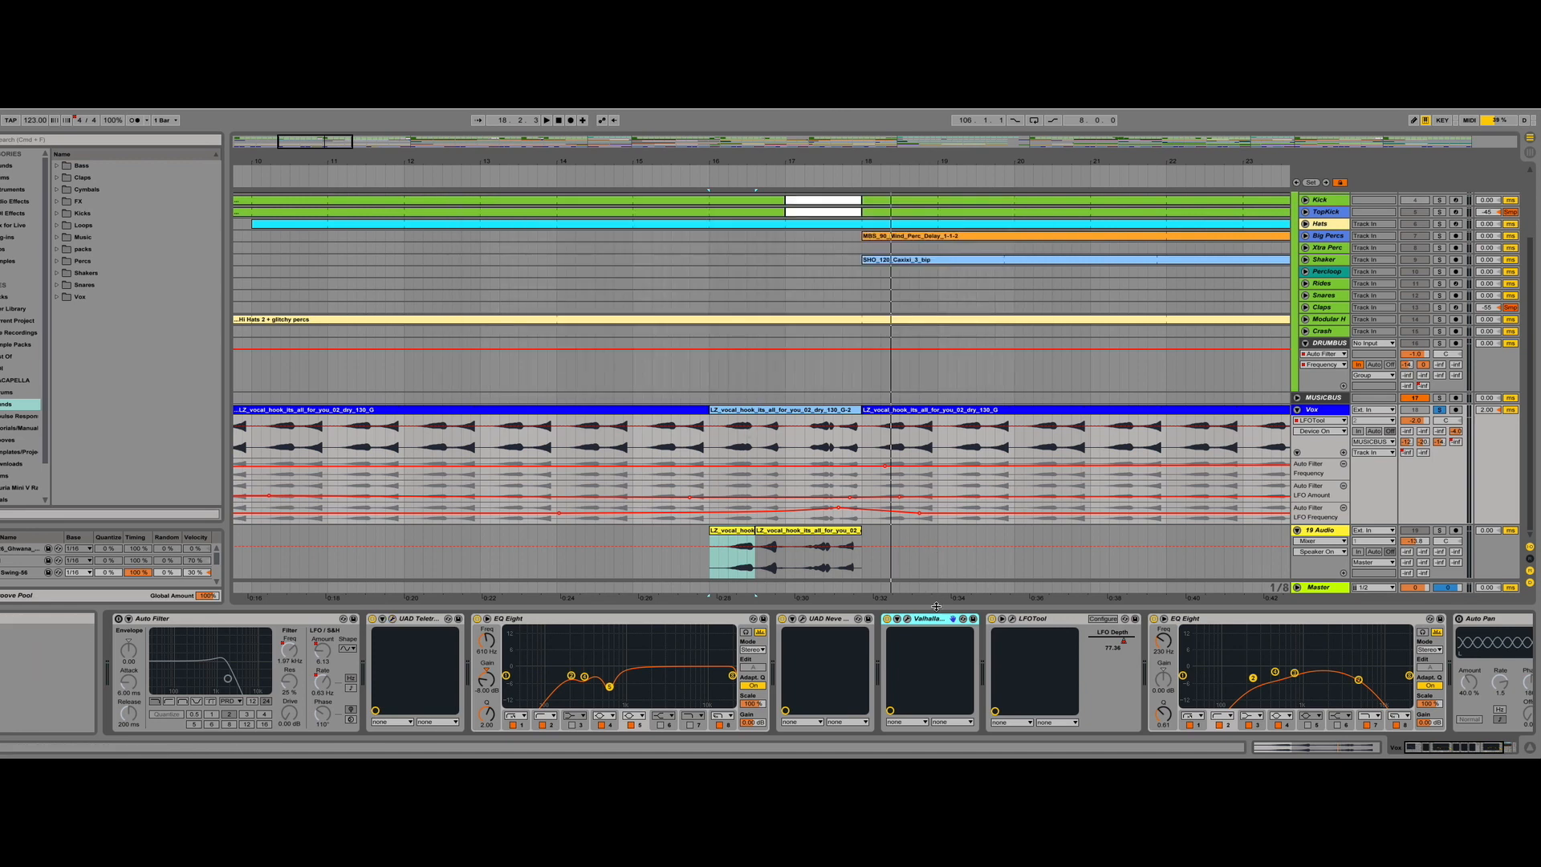
- Re-enable the Auto Pan at the end of the Vox device chain
{"action": "scroll", "coordinate": [894, 672], "scroll_direction": "right", "scroll_amount": 3}
{"action": "left_click", "coordinate": [1320, 676]}
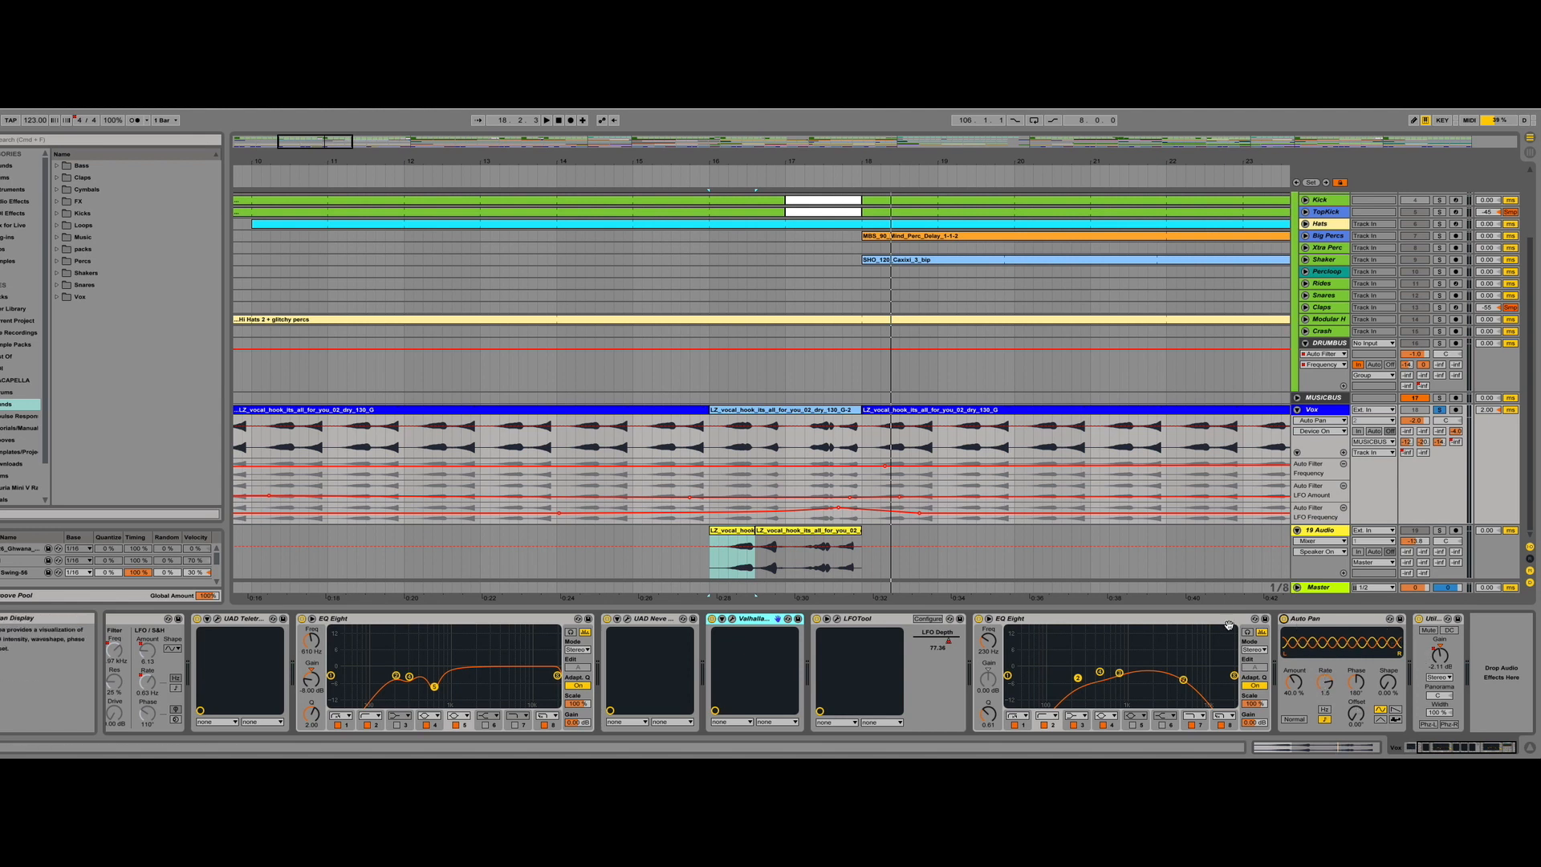
{"action": "scroll", "coordinate": [1221, 657], "scroll_direction": "left", "scroll_amount": 3}
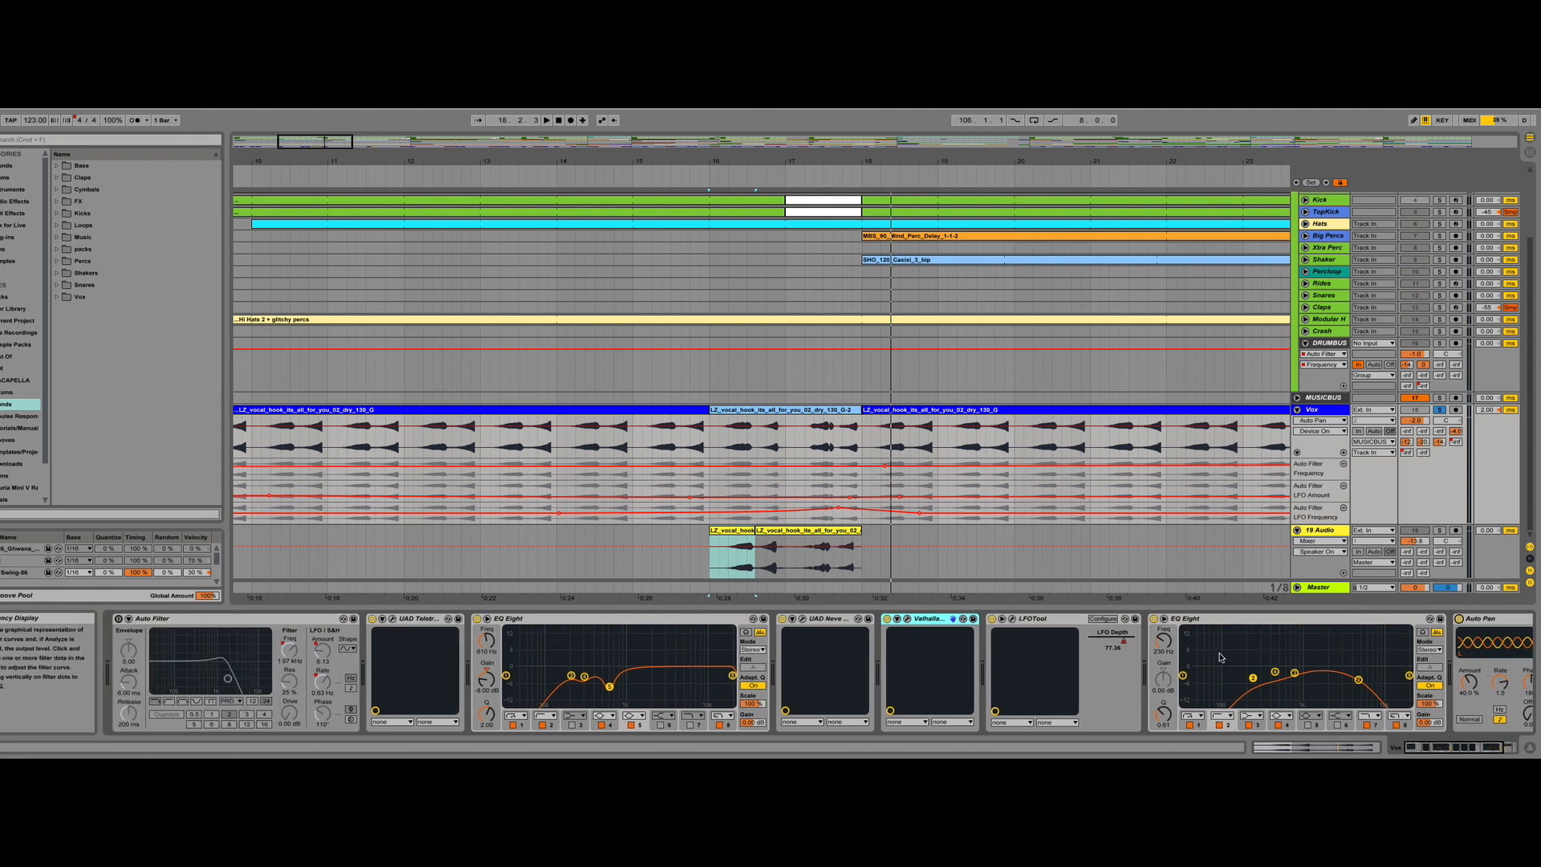
- Re-enable the Auto Filter on Vox and display its LFO Amount automation over the wider arrangement
{"action": "left_click", "coordinate": [118, 619]}
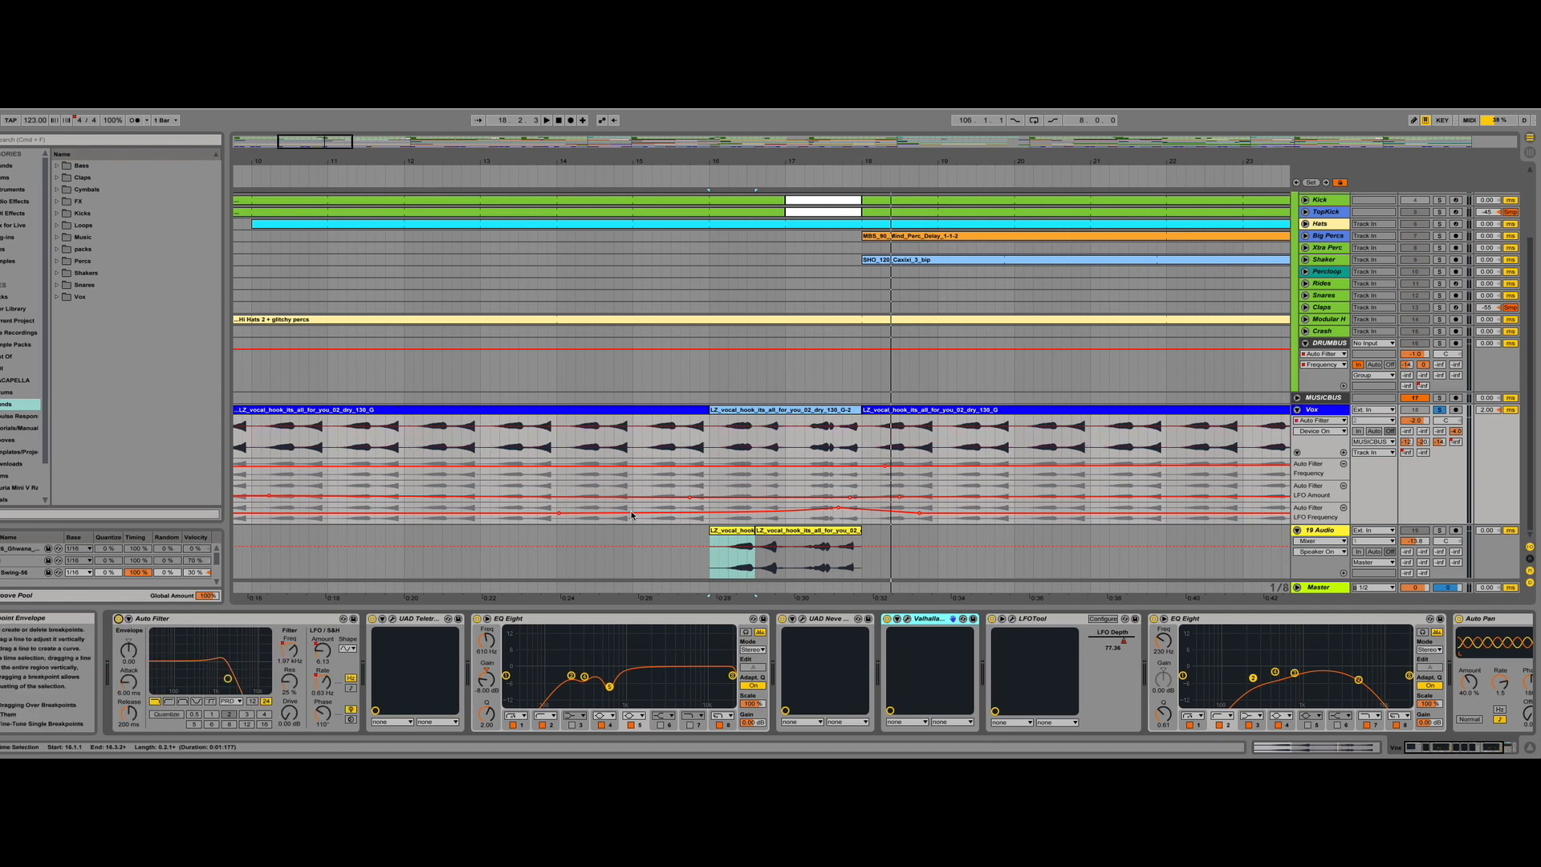
{"action": "left_click", "coordinate": [693, 445]}
{"action": "key", "text": "minus"}
{"action": "key", "text": "minus"}
{"action": "key", "text": "minus"}
{"action": "key", "text": "minus"}
{"action": "key", "text": "minus"}
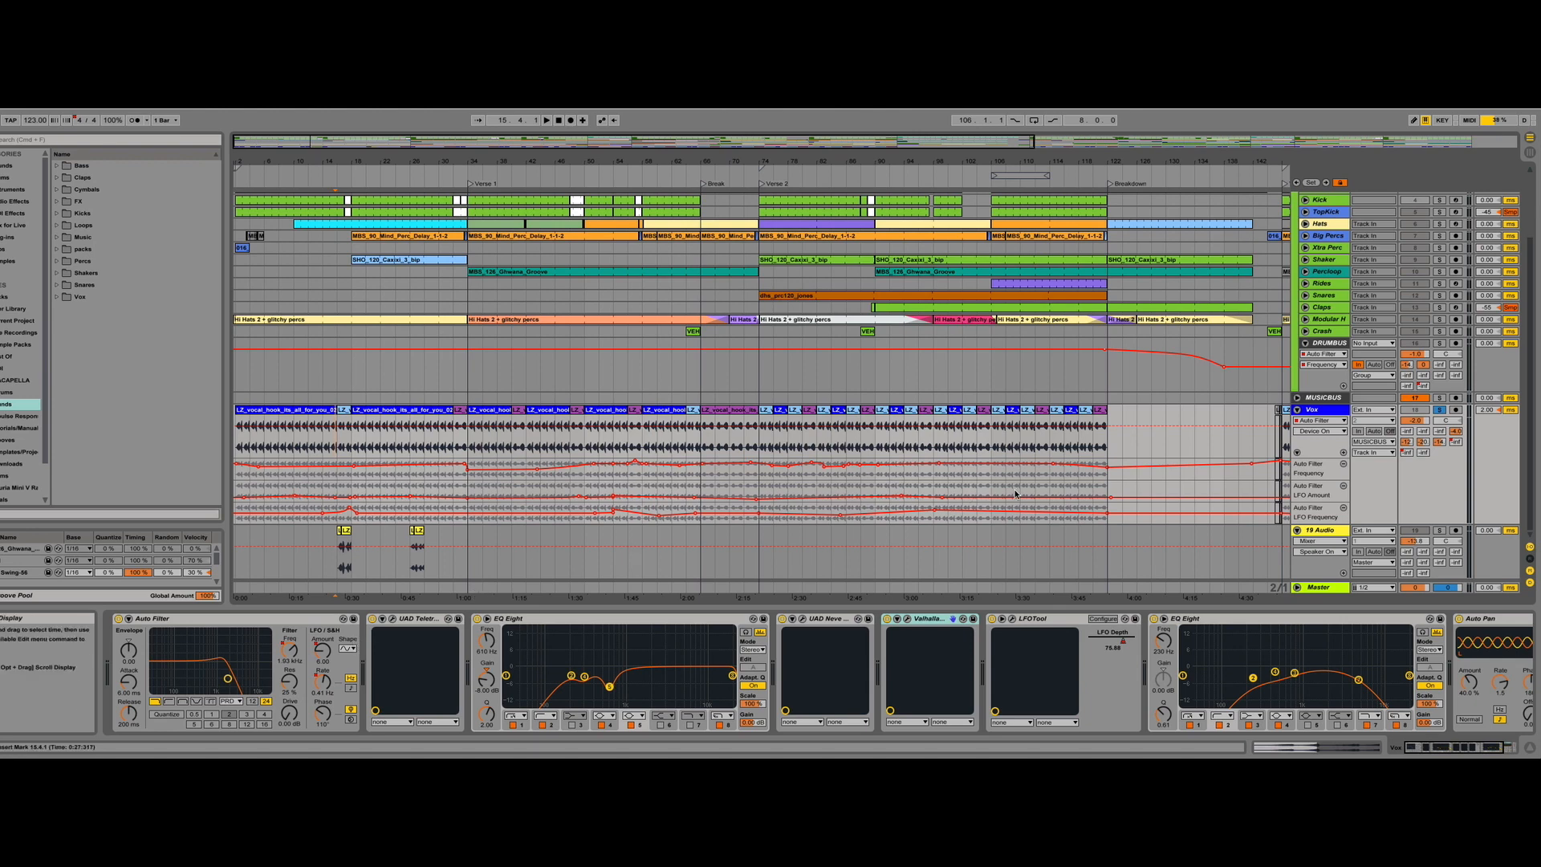
{"action": "scroll", "coordinate": [1015, 494], "scroll_direction": "right", "scroll_amount": 10}
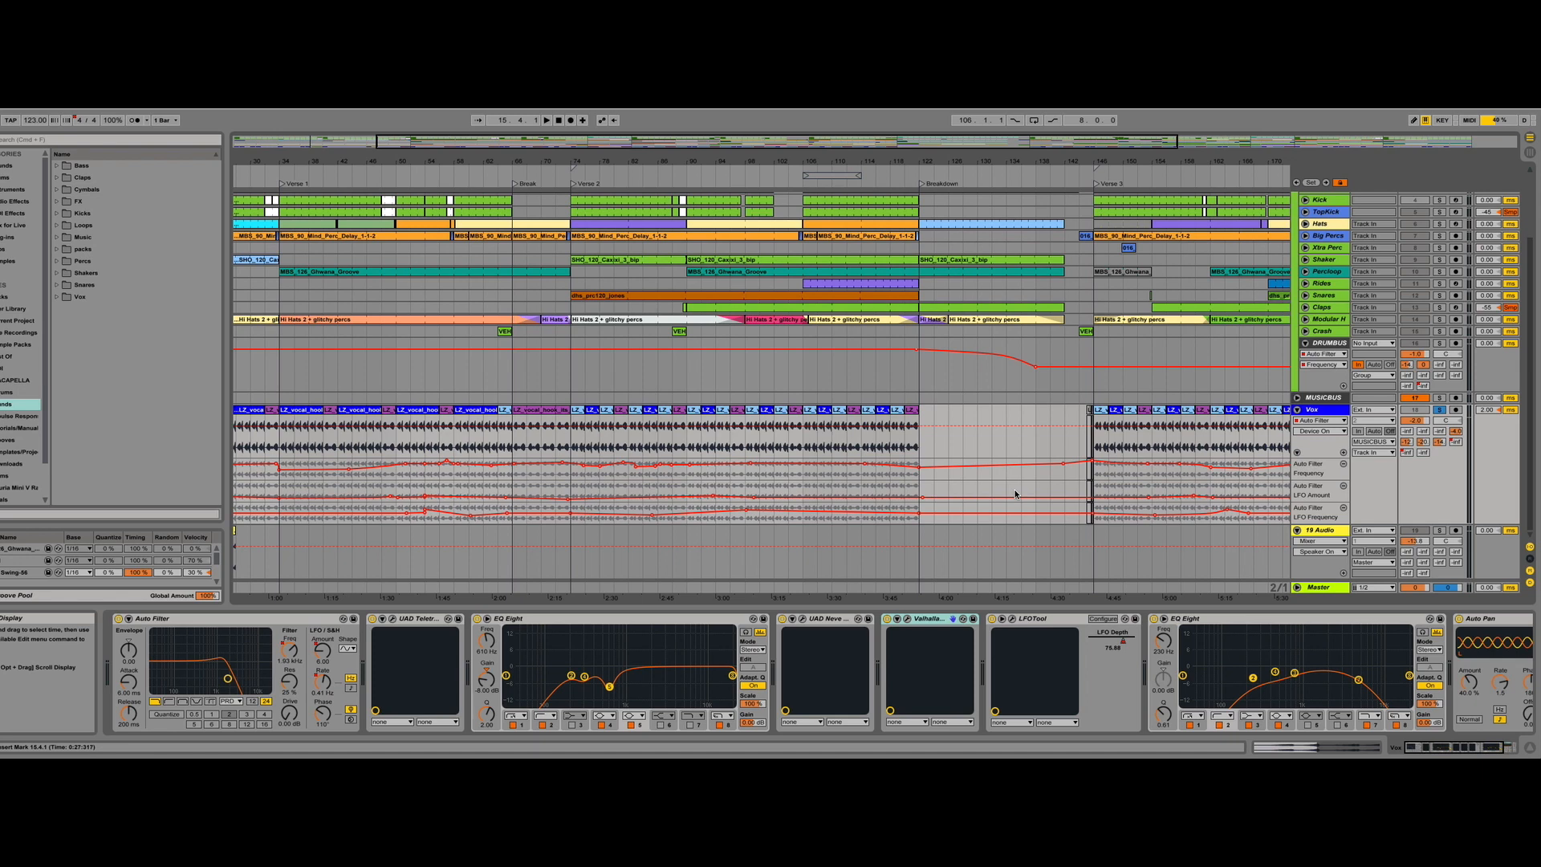
{"action": "left_click", "coordinate": [320, 663]}
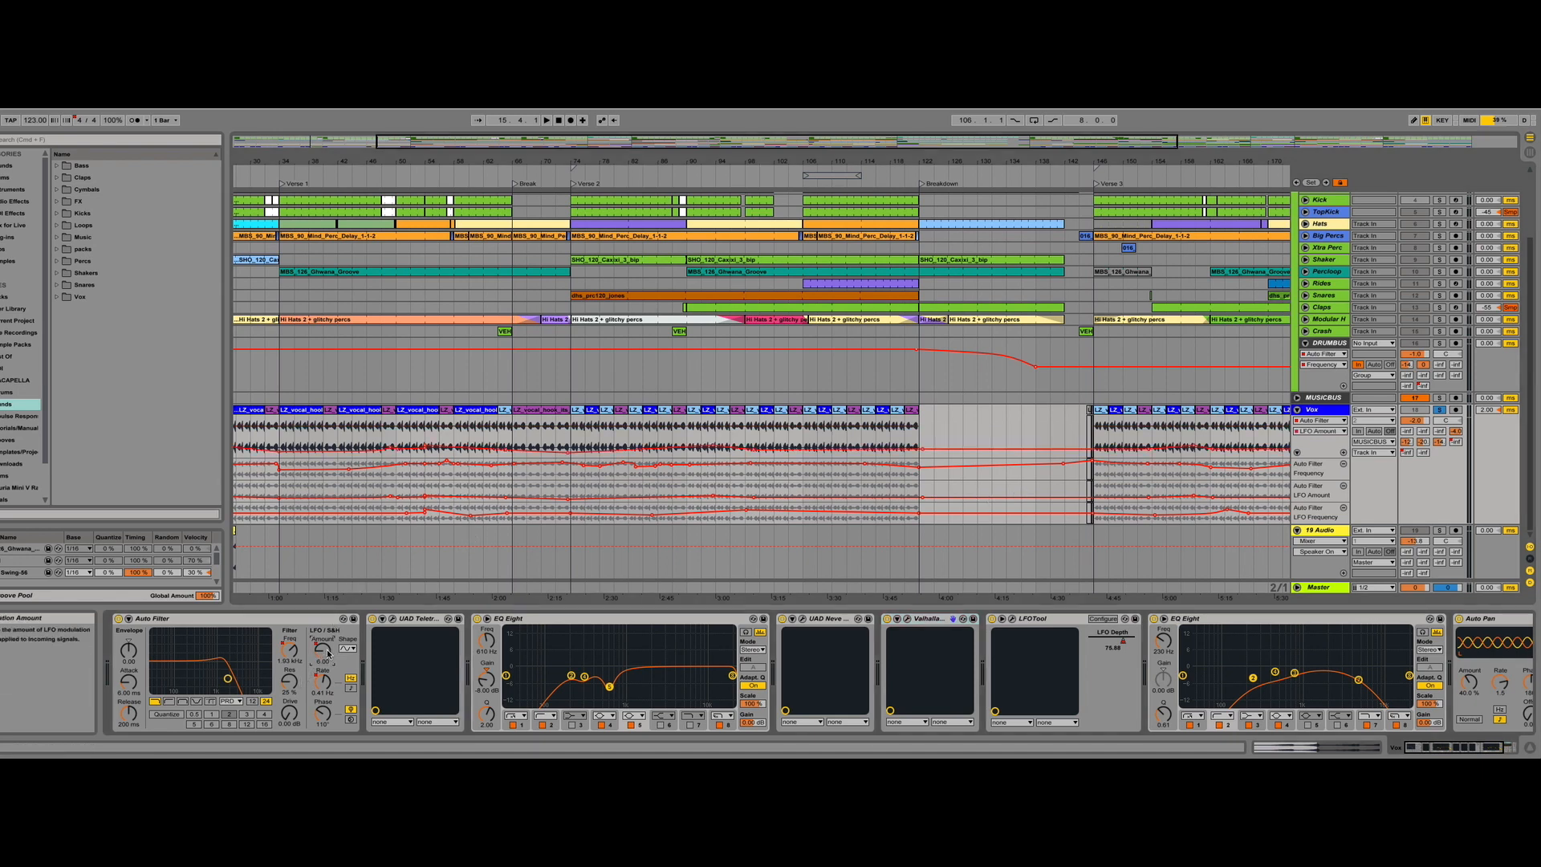
- Raise the Auto Filter cutoff by hand, view the LFO Frequency automation, and restore the overridden automation
{"action": "mouse_move", "coordinate": [228, 681]}
{"action": "left_mouse_down"}
{"action": "mouse_move", "coordinate": [245, 679]}
{"action": "mouse_move", "coordinate": [209, 679]}
{"action": "mouse_move", "coordinate": [246, 680]}
{"action": "left_mouse_up"}
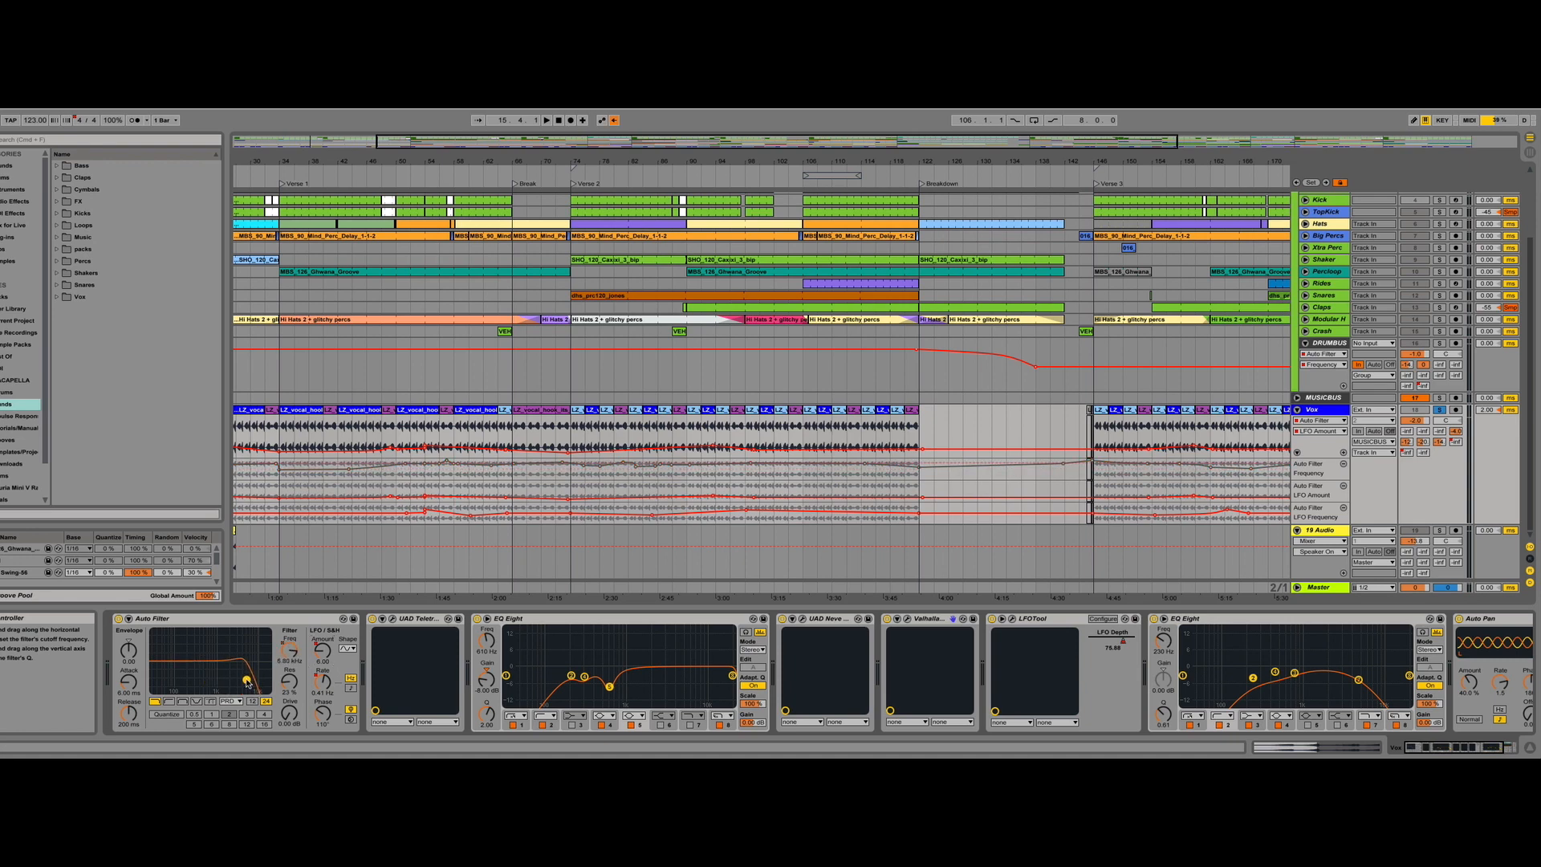
{"action": "left_click", "coordinate": [324, 692]}
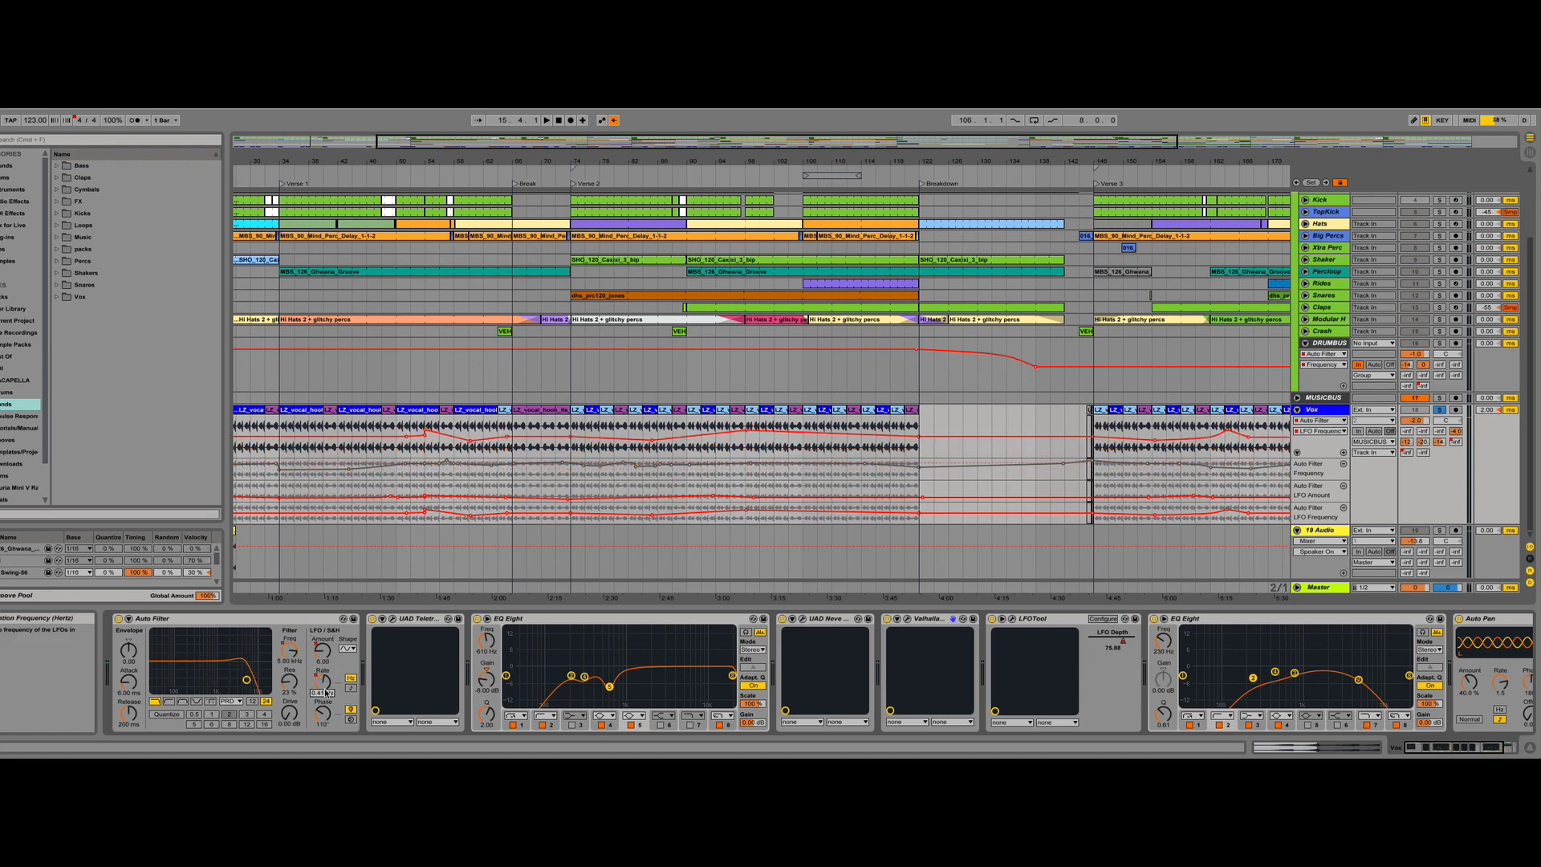
{"action": "left_click", "coordinate": [419, 417]}
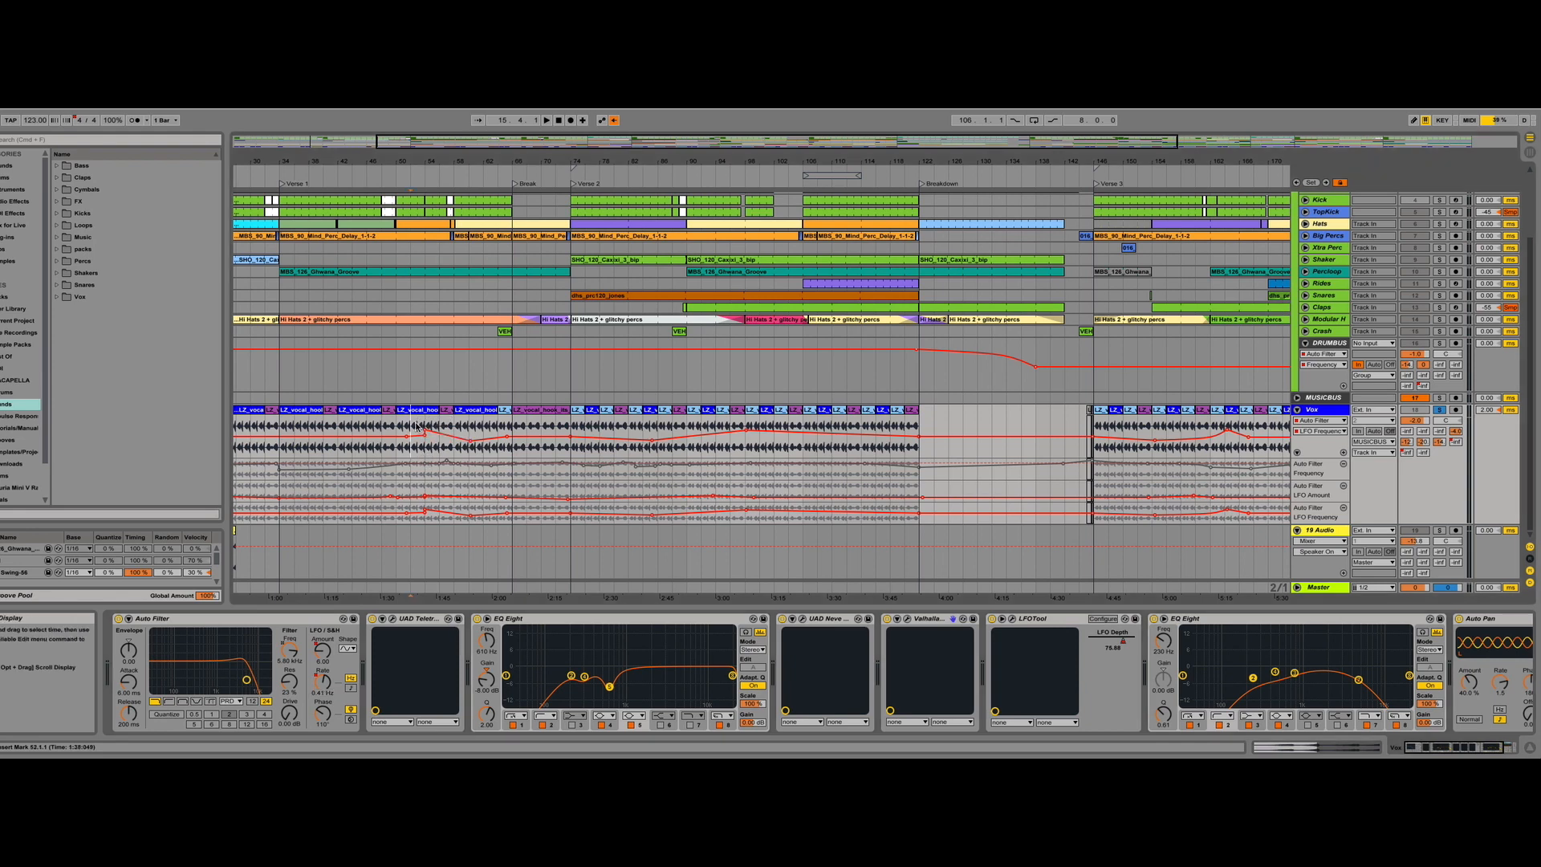
{"action": "left_click", "coordinate": [614, 121]}
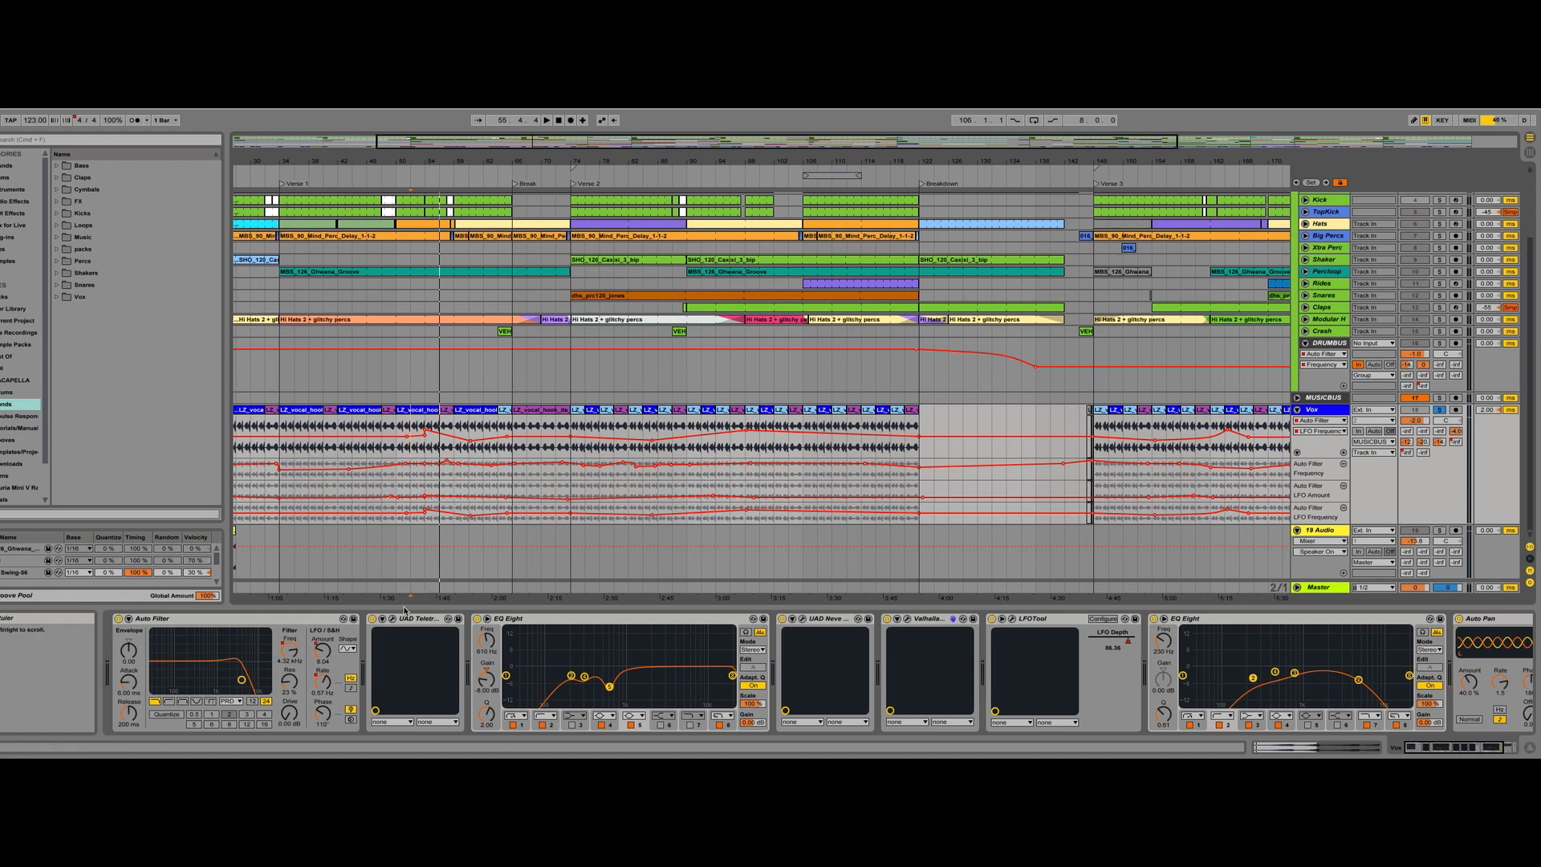
- Display the Auto Filter's LFO Amount automation and its LFO Phase lane on the Vox track
{"action": "left_click", "coordinate": [325, 655]}
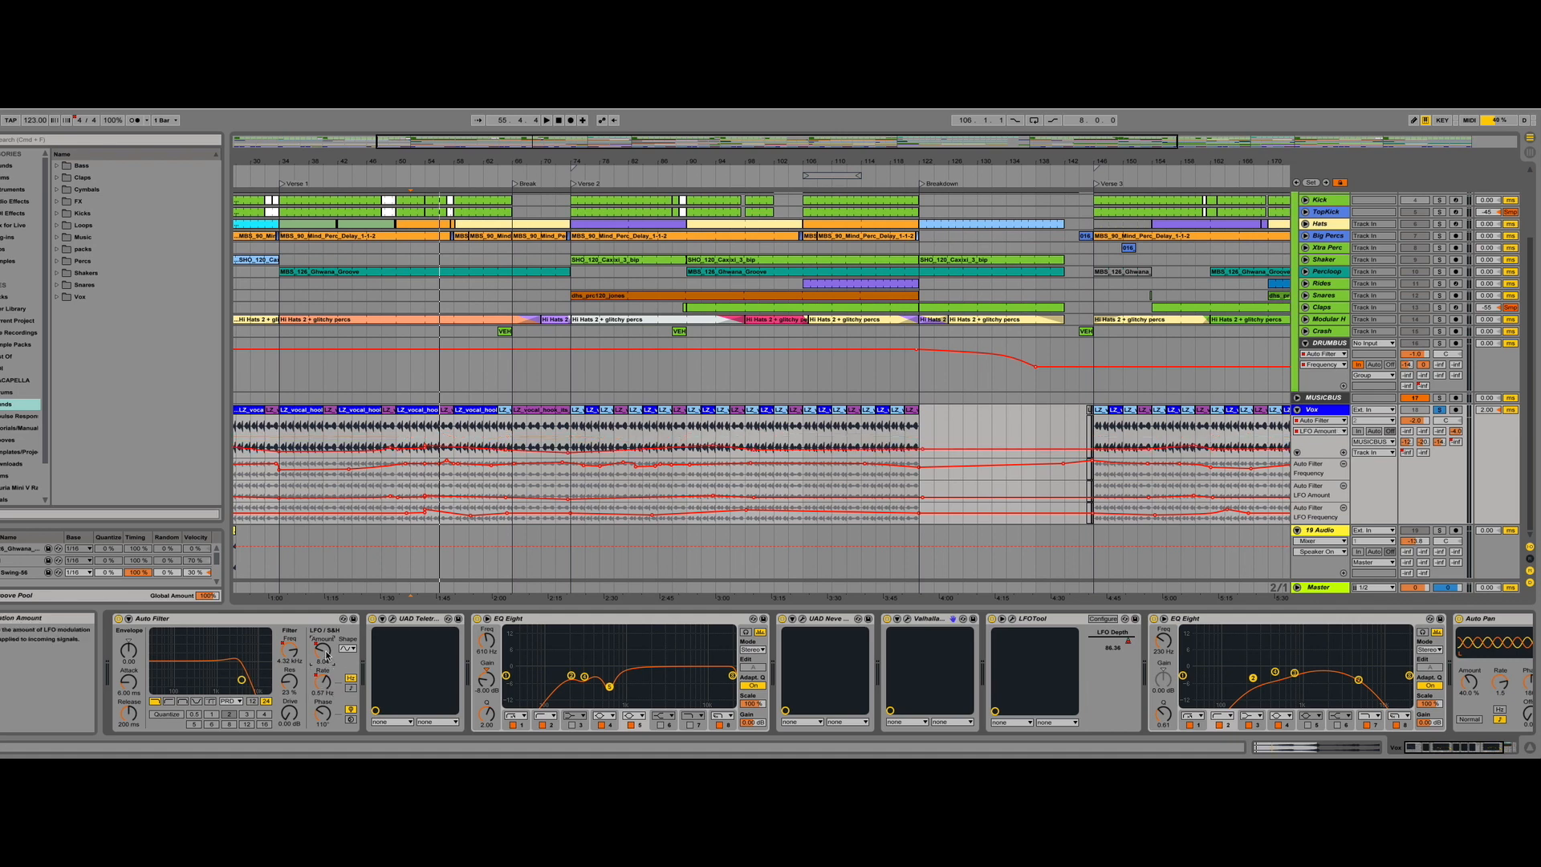
{"action": "left_click", "coordinate": [322, 713]}
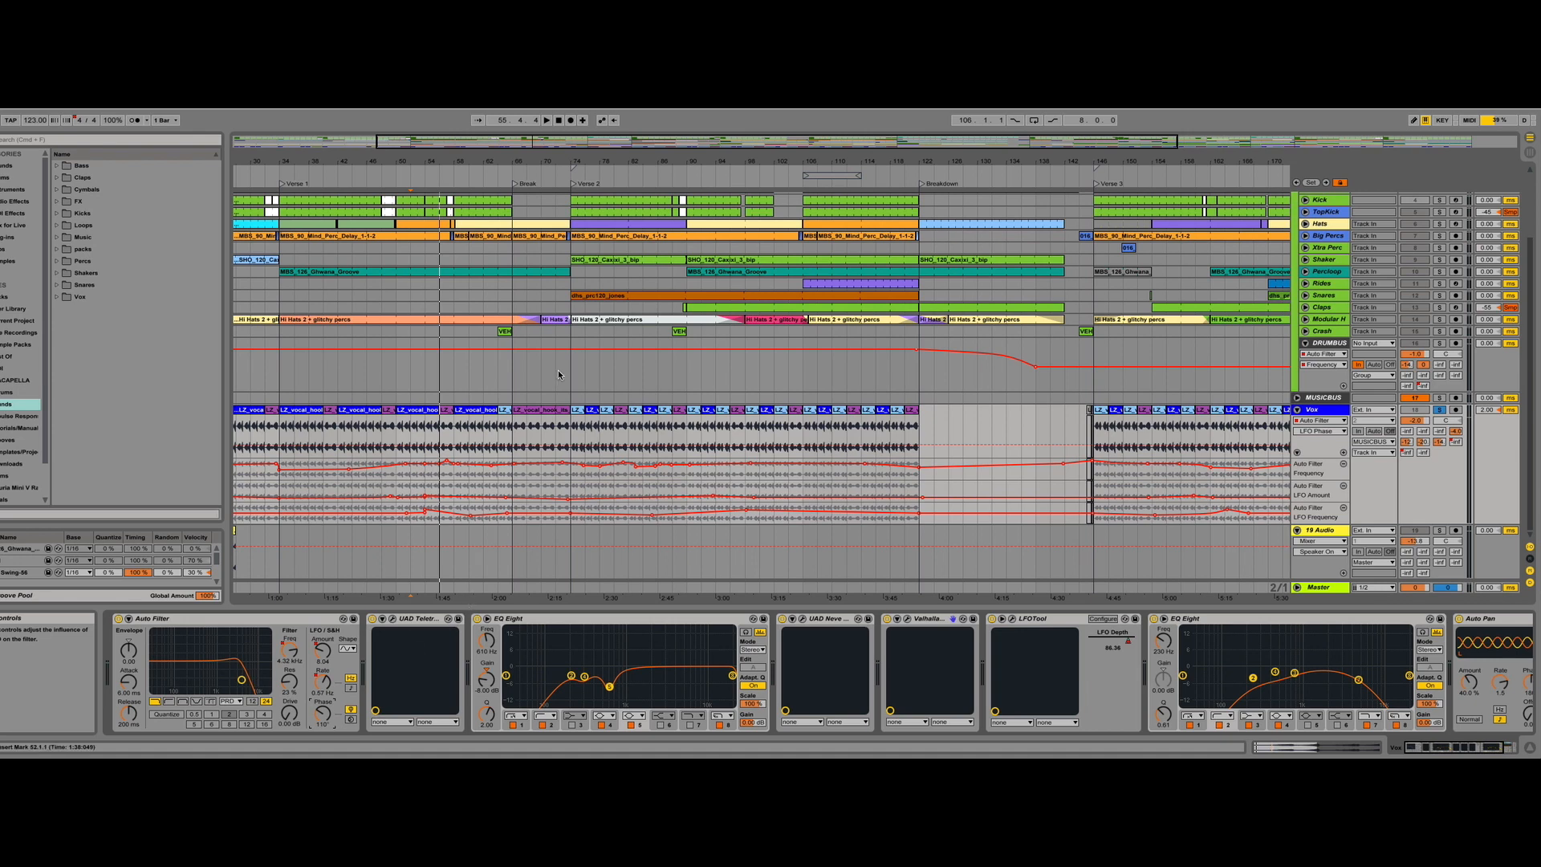
- Compare the Vox clips at the first Break and the start of Verse 1, and play the song from Verse 3
{"action": "left_click", "coordinate": [541, 417]}
{"action": "key", "text": "minus"}
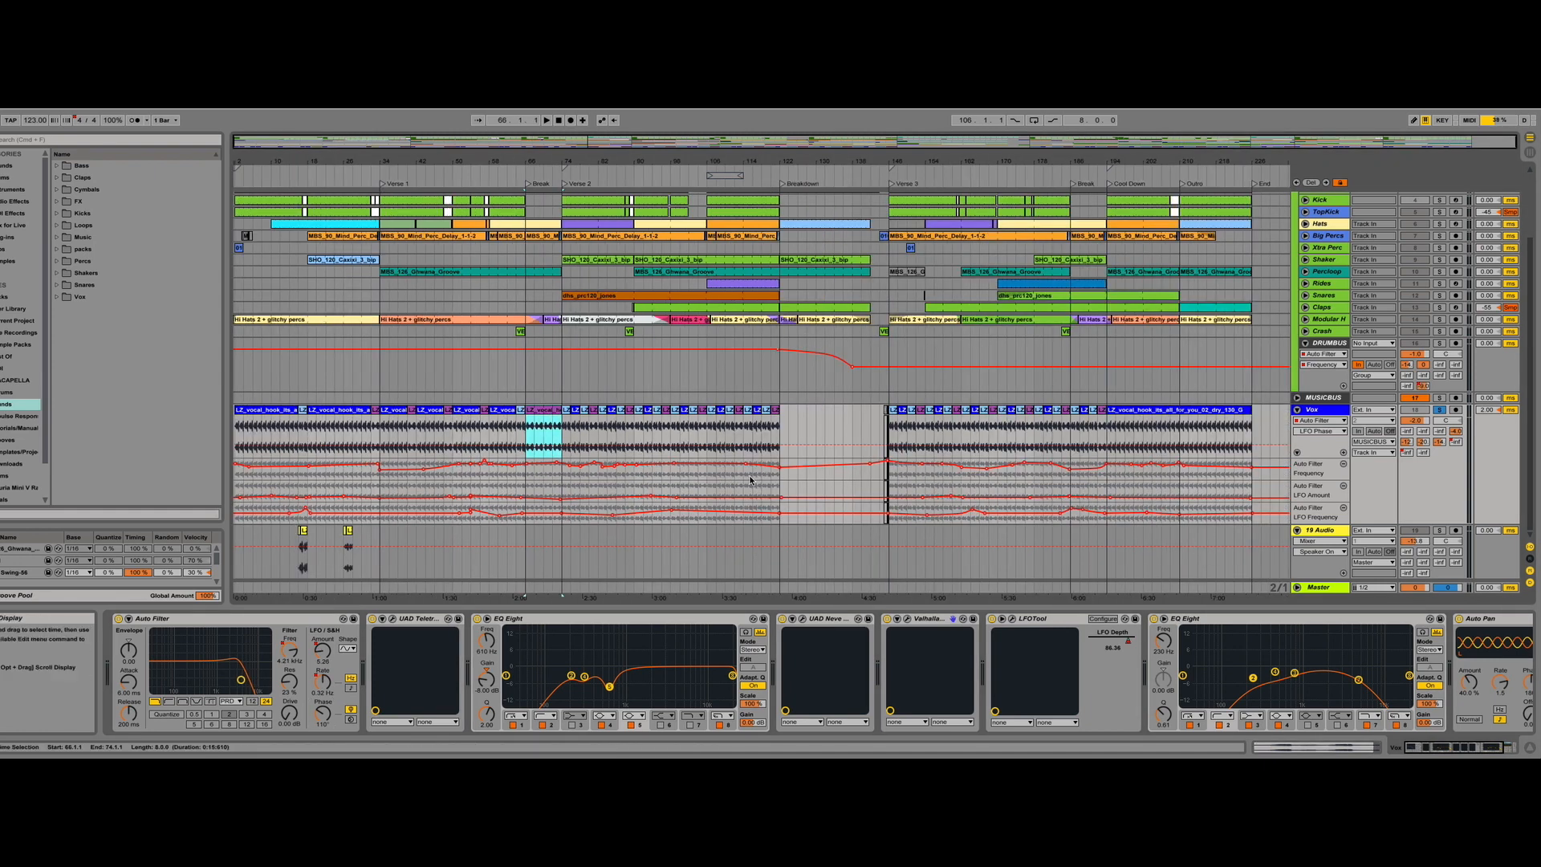
{"action": "scroll", "coordinate": [617, 661], "scroll_direction": "right", "scroll_amount": 5}
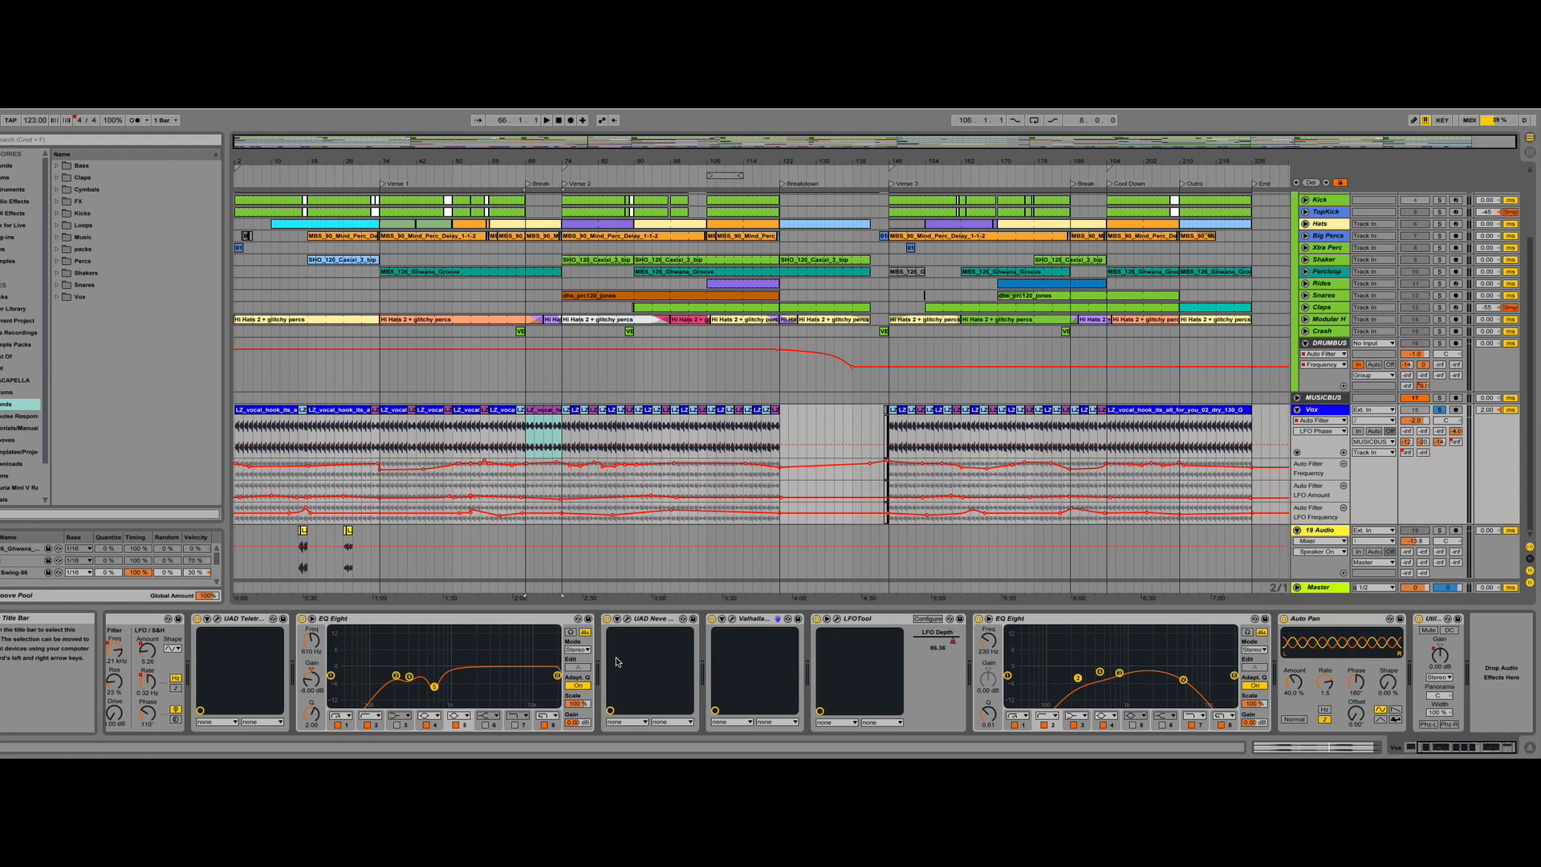
{"action": "scroll", "coordinate": [617, 661], "scroll_direction": "left", "scroll_amount": 5}
{"action": "left_click", "coordinate": [394, 411]}
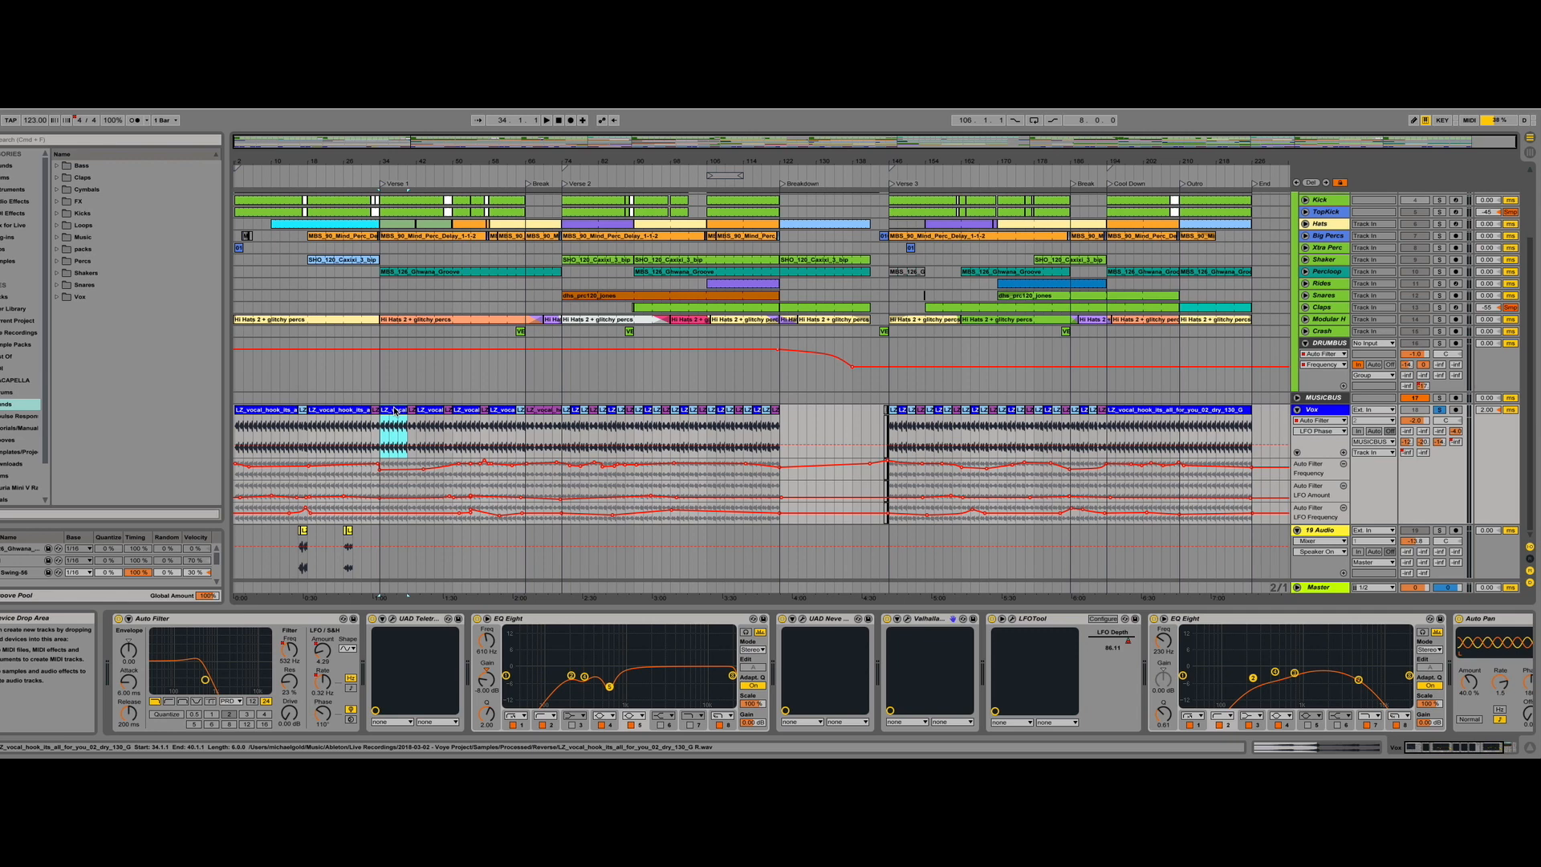
{"action": "left_click", "coordinate": [893, 411]}
{"action": "key", "text": "space"}
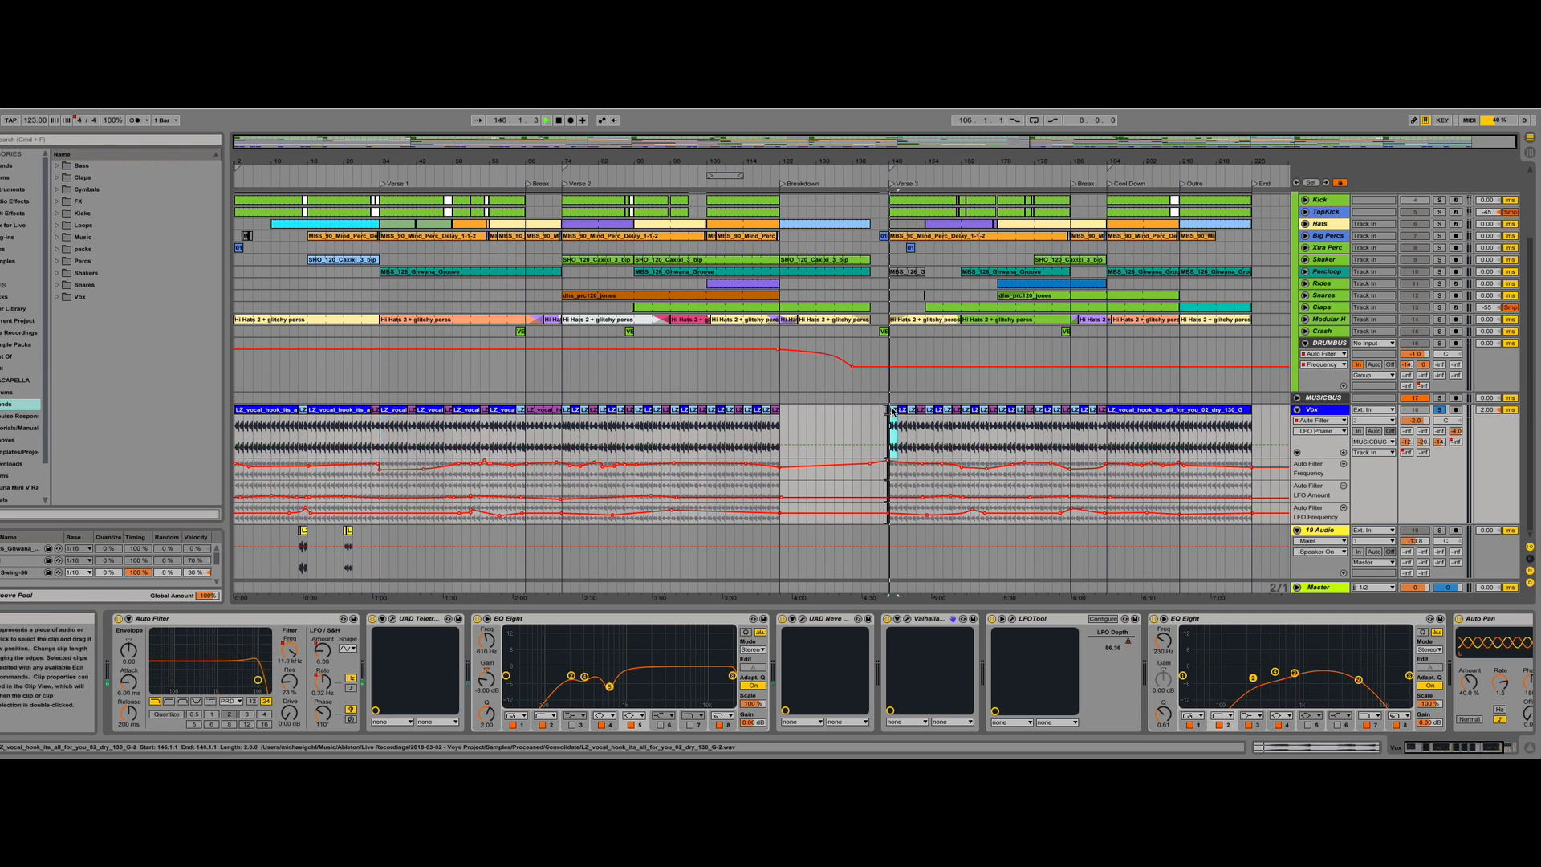